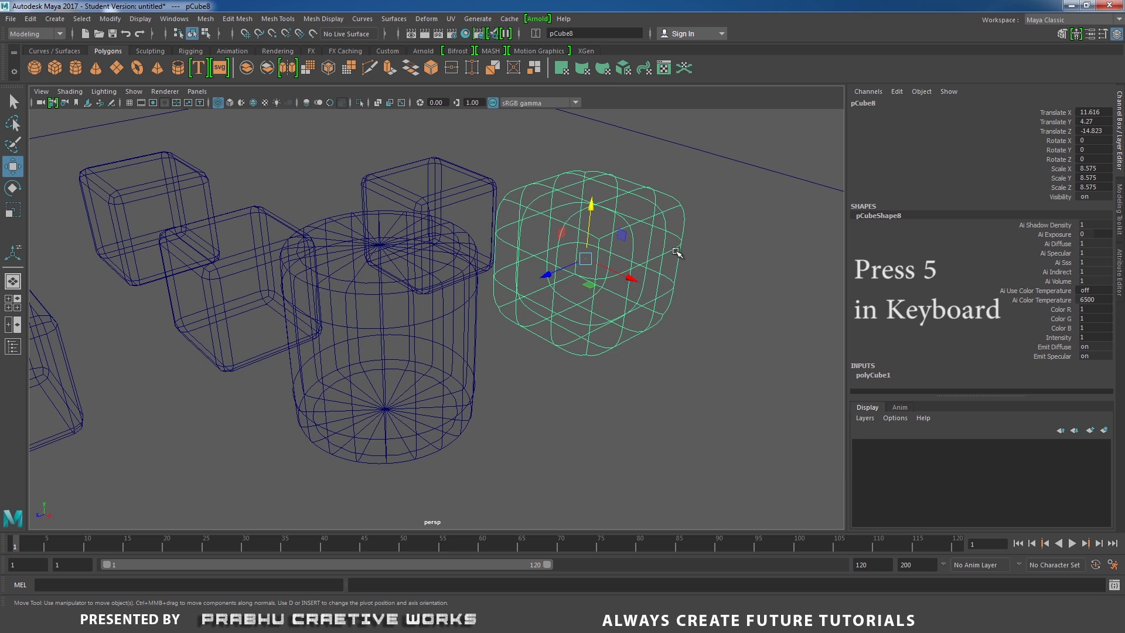
Switch the viewport to shaded display without textures and select the cylinder.
{"action": "key", "text": "5"}
{"action": "left_click_drag", "start_coordinate": [673, 254], "coordinate": [263, 296], "text": "alt"}
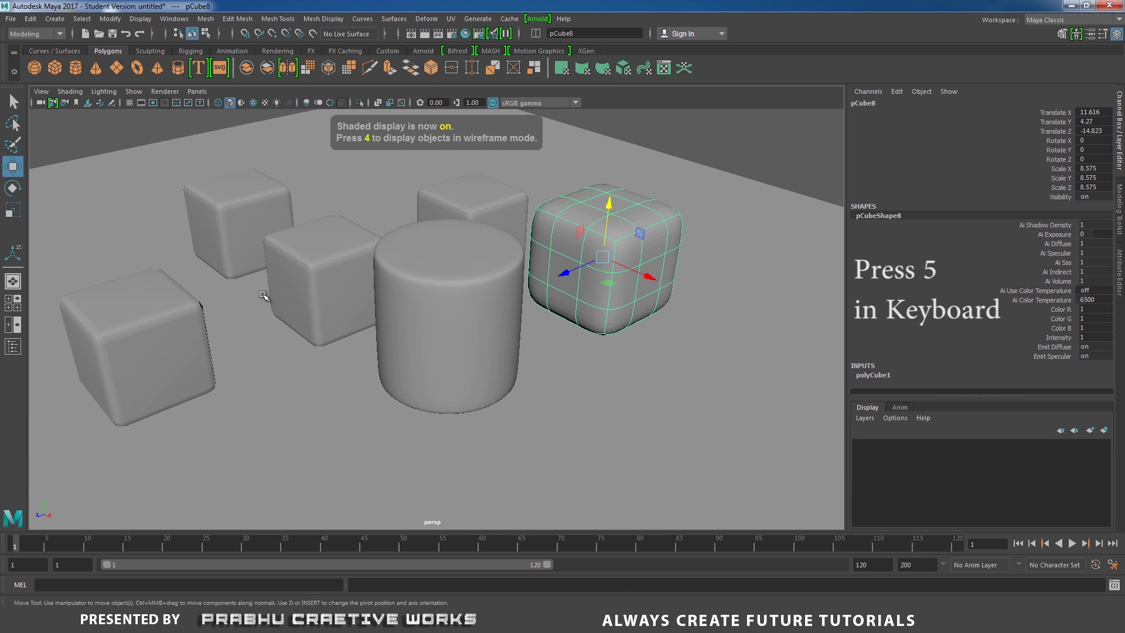
{"action": "left_click_drag", "start_coordinate": [593, 289], "coordinate": [632, 277], "text": "alt"}
{"action": "left_click", "coordinate": [528, 285]}
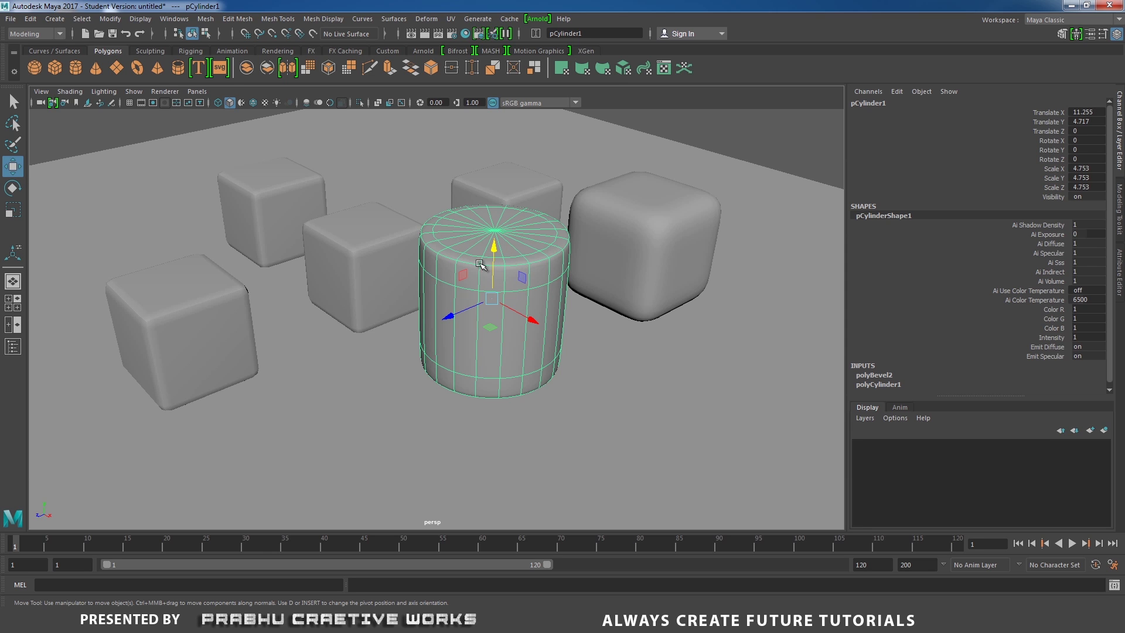
{"action": "middle_click_drag", "start_coordinate": [480, 264], "coordinate": [469, 252], "text": "alt"}
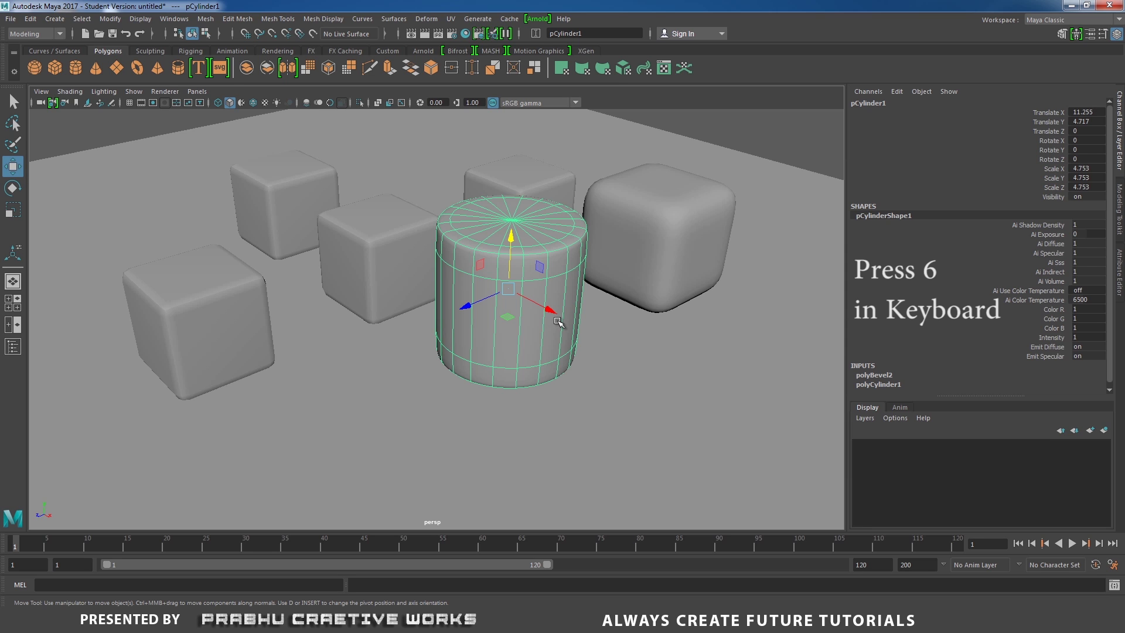
Turn on textured shading to show the cylinder's colour ramp, and compare it with the untextured rounded cube.
{"action": "key", "text": "6"}
{"action": "left_click", "coordinate": [784, 137]}
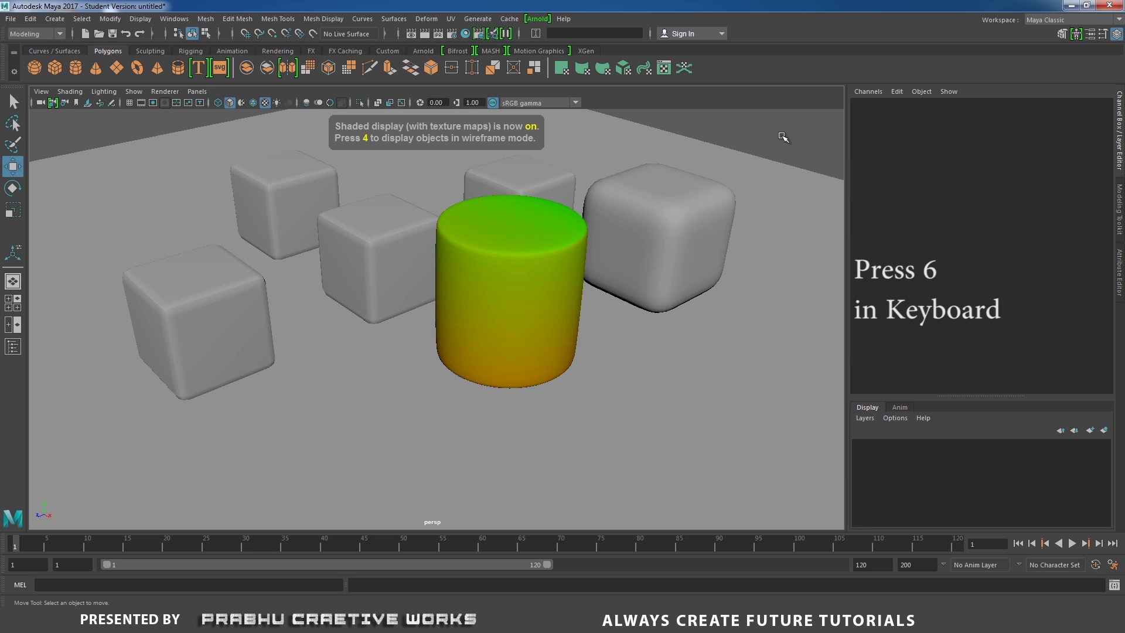
{"action": "left_click", "coordinate": [548, 285]}
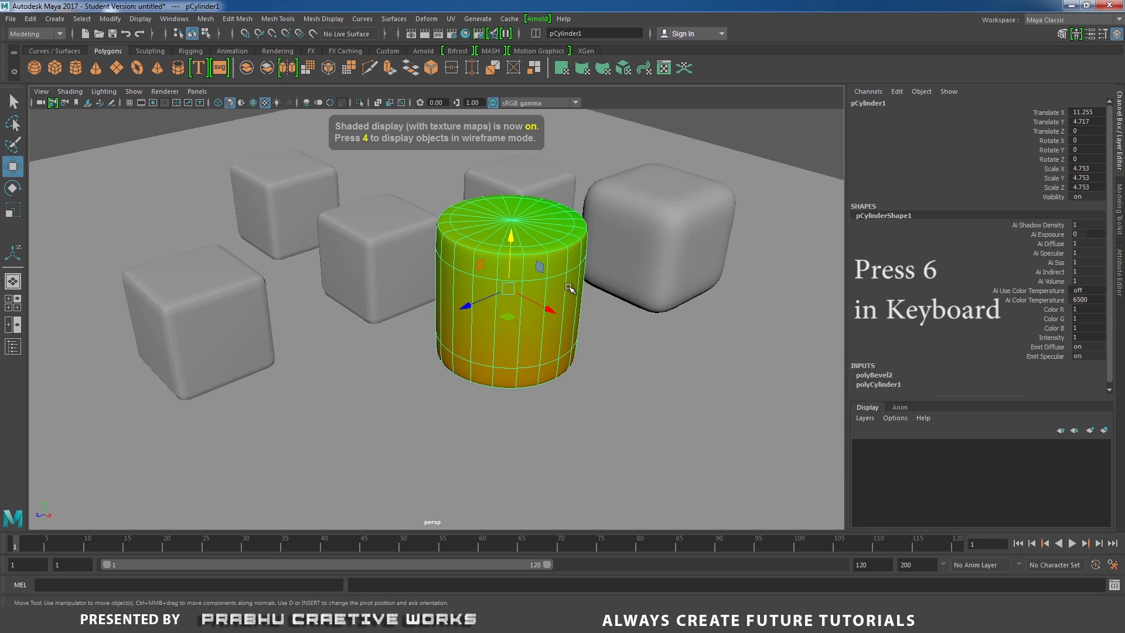
{"action": "left_click", "coordinate": [643, 236]}
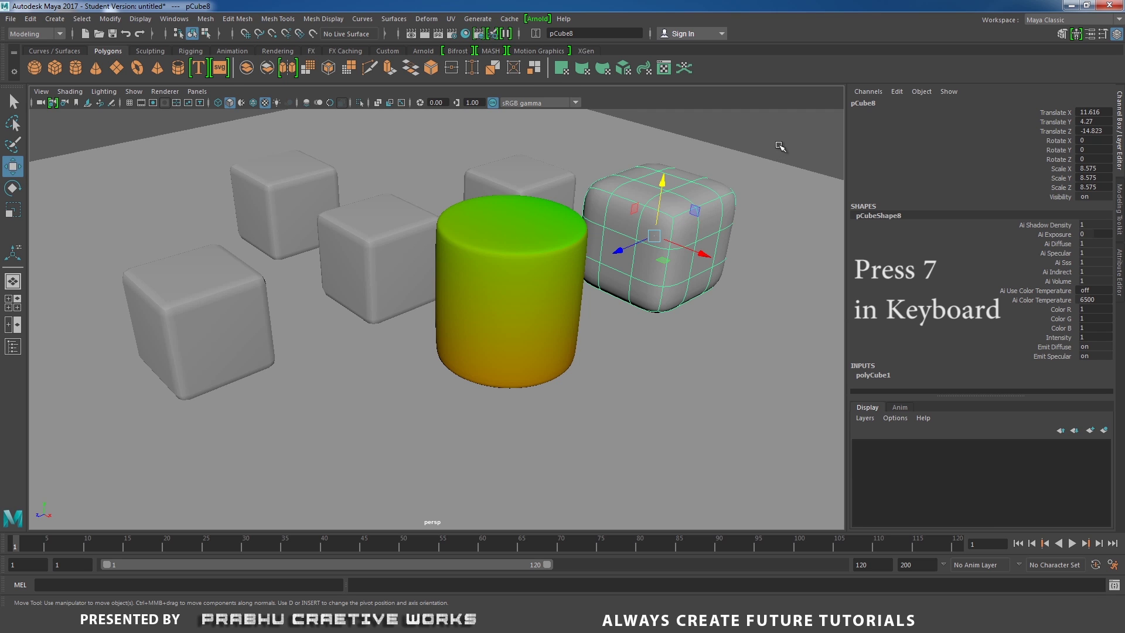
Light the viewport with all scene lights and select the area light above the floor plane.
{"action": "key", "text": "7"}
{"action": "mouse_move", "coordinate": [758, 234]}
{"action": "left_mouse_down", "text": "alt"}
{"action": "mouse_move", "coordinate": [328, 269]}
{"action": "mouse_move", "coordinate": [459, 274]}
{"action": "left_mouse_up", "text": "alt"}
{"action": "left_click", "coordinate": [659, 158]}
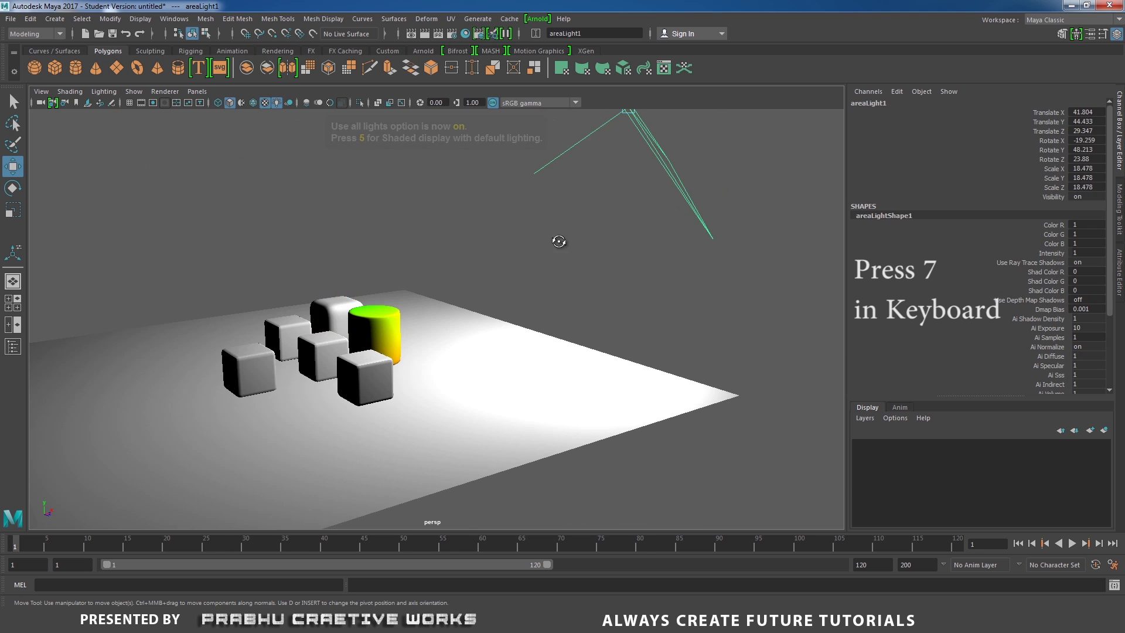
{"action": "left_click_drag", "start_coordinate": [559, 241], "coordinate": [401, 274], "text": "alt"}
{"action": "key", "text": "7"}
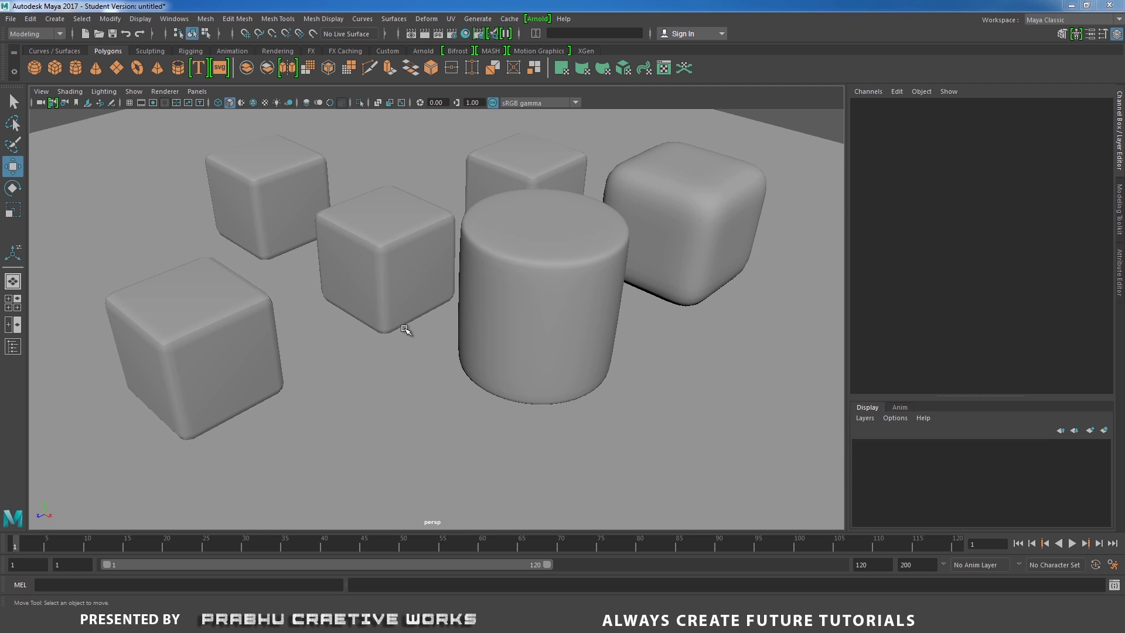
Hide the middle cube, restore it with Show Last Hidden, and clear the selection.
{"action": "left_click", "coordinate": [376, 252]}
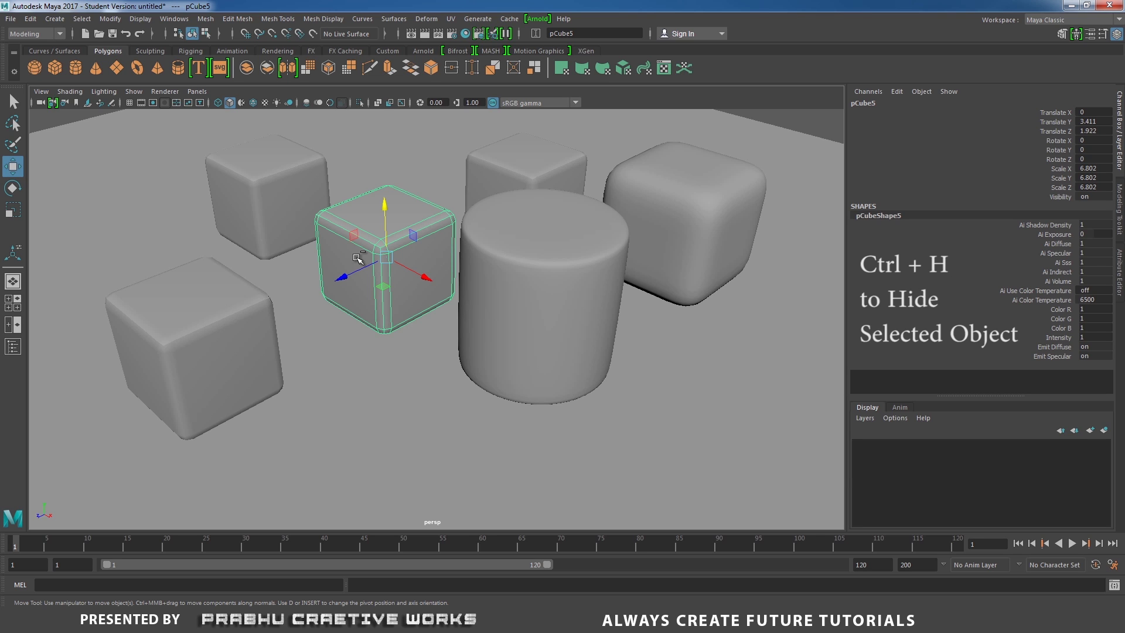
{"action": "key", "text": "ctrl+h"}
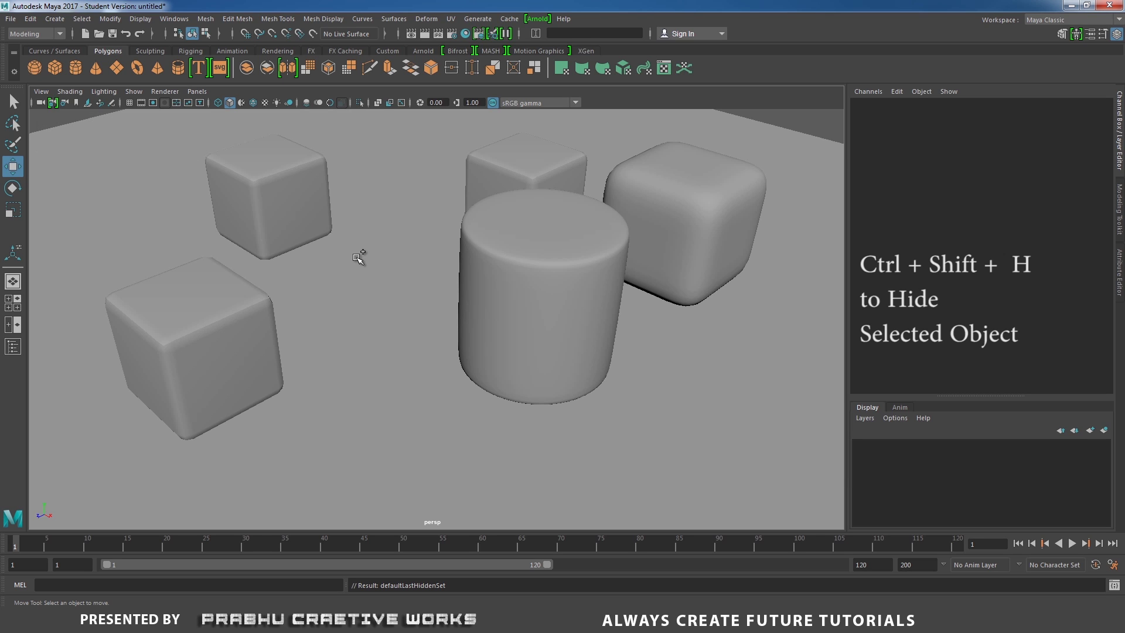
{"action": "key", "text": "ctrl+shift+h"}
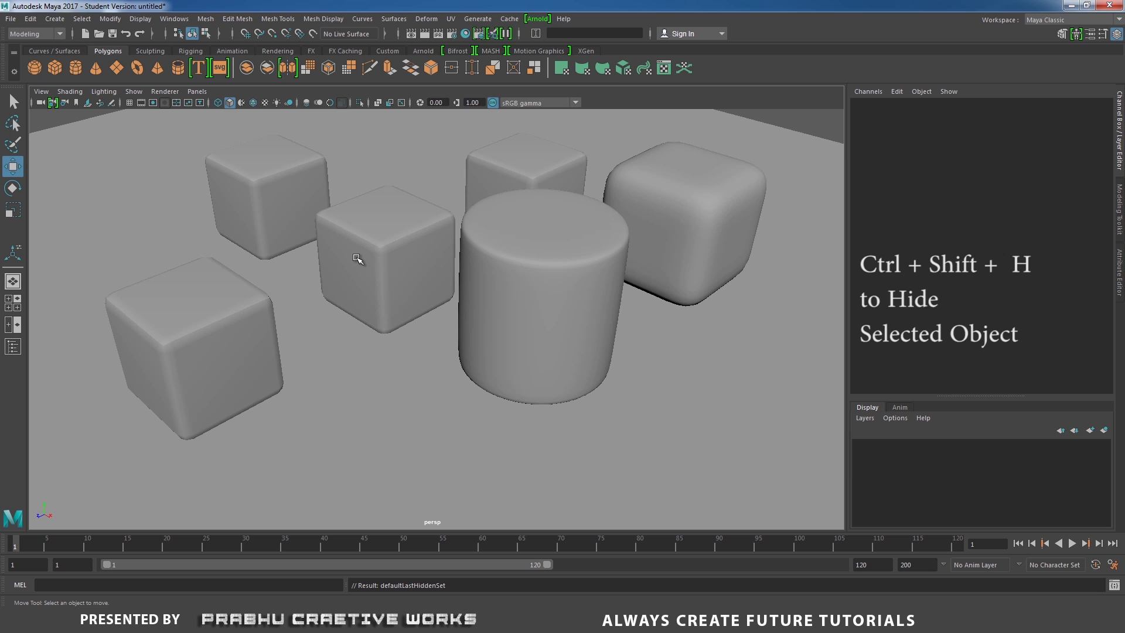
{"action": "left_click", "coordinate": [371, 251]}
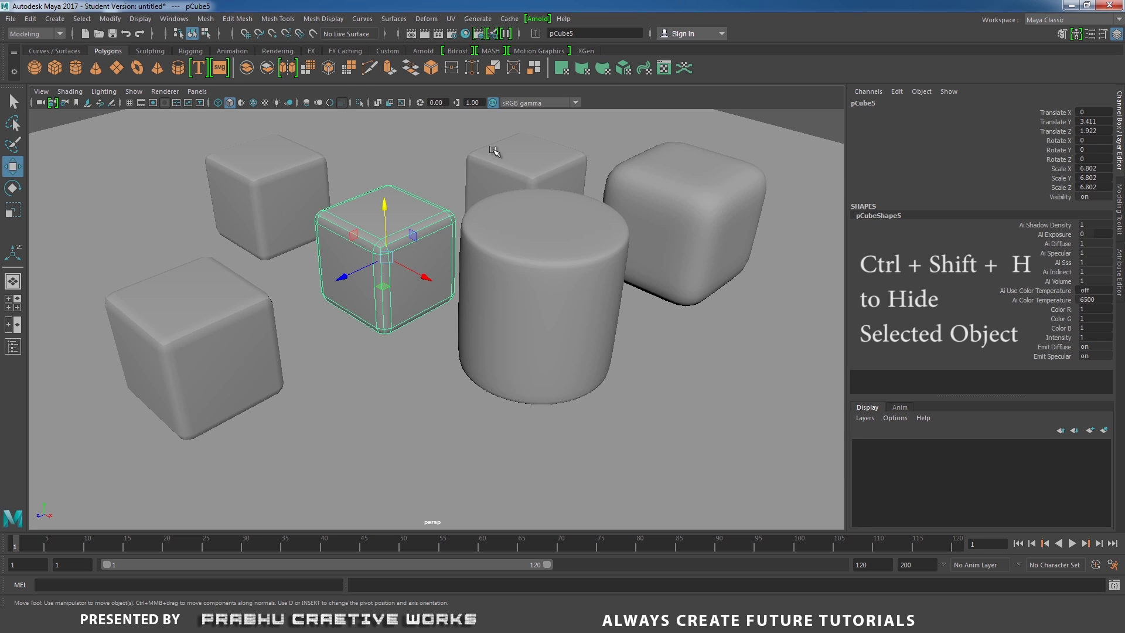
{"action": "left_click", "coordinate": [798, 118]}
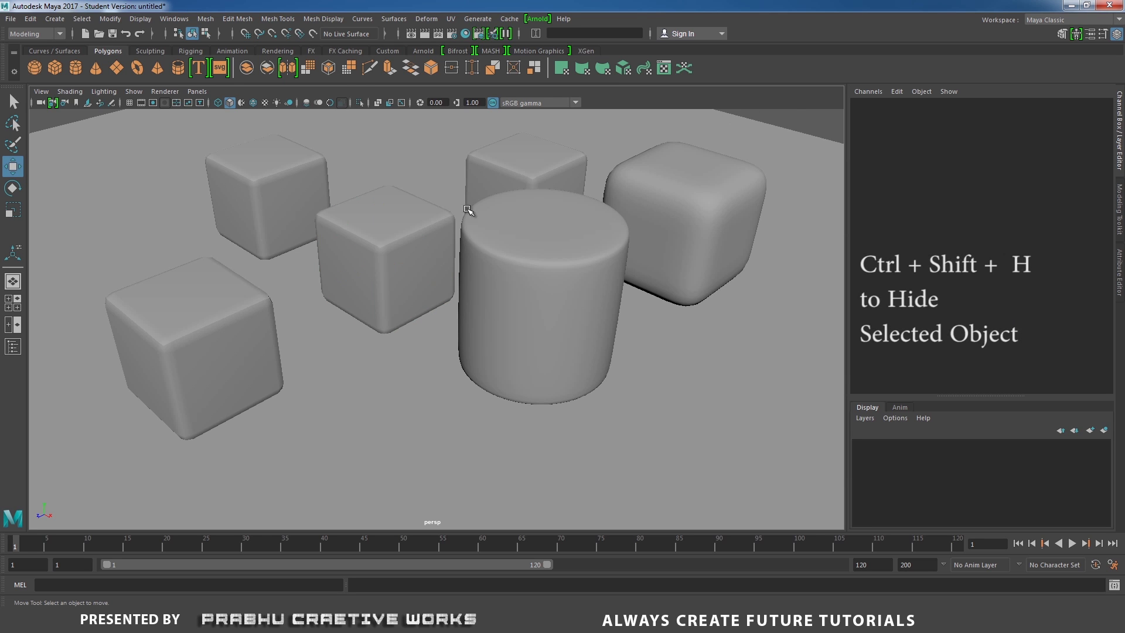
Hide everything except the back-left cube, the middle cube and the cylinder, and bring the hidden objects back.
{"action": "left_click", "coordinate": [286, 193]}
{"action": "left_click", "coordinate": [365, 230], "text": "shift"}
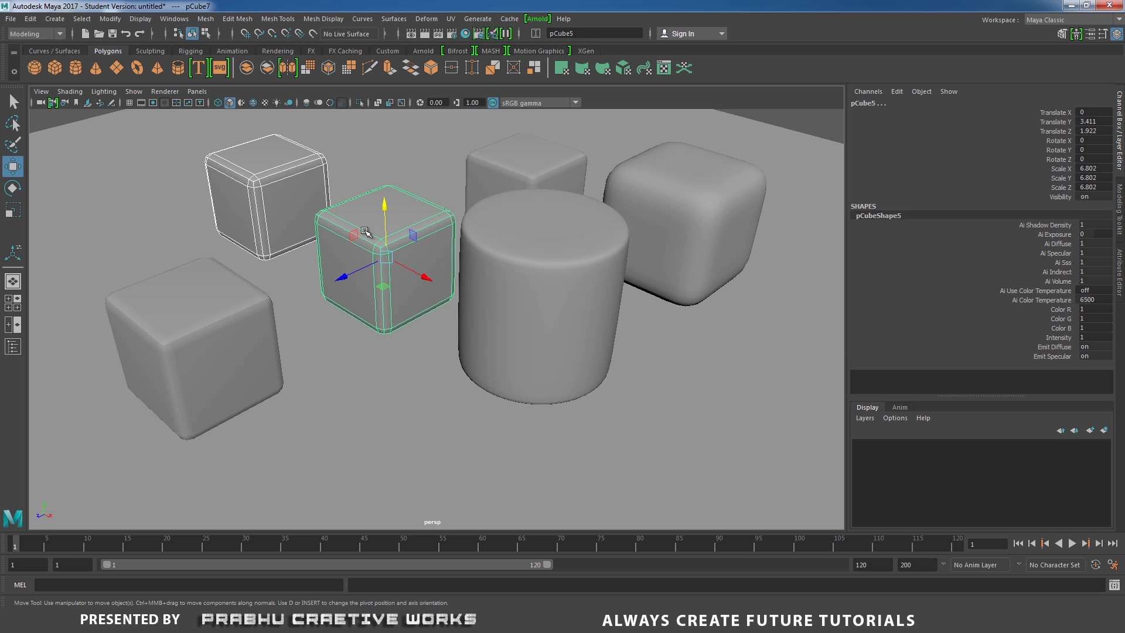
{"action": "left_click", "coordinate": [512, 280], "text": "shift"}
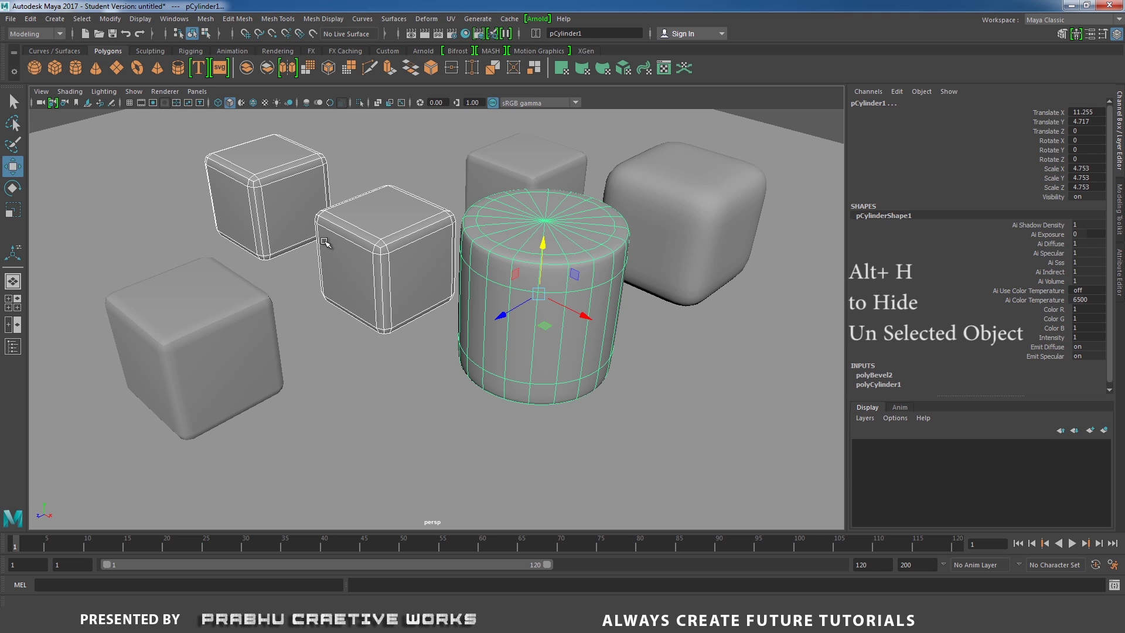
{"action": "key", "text": "alt"}
{"action": "key", "text": "alt"}
{"action": "key", "text": "alt+h"}
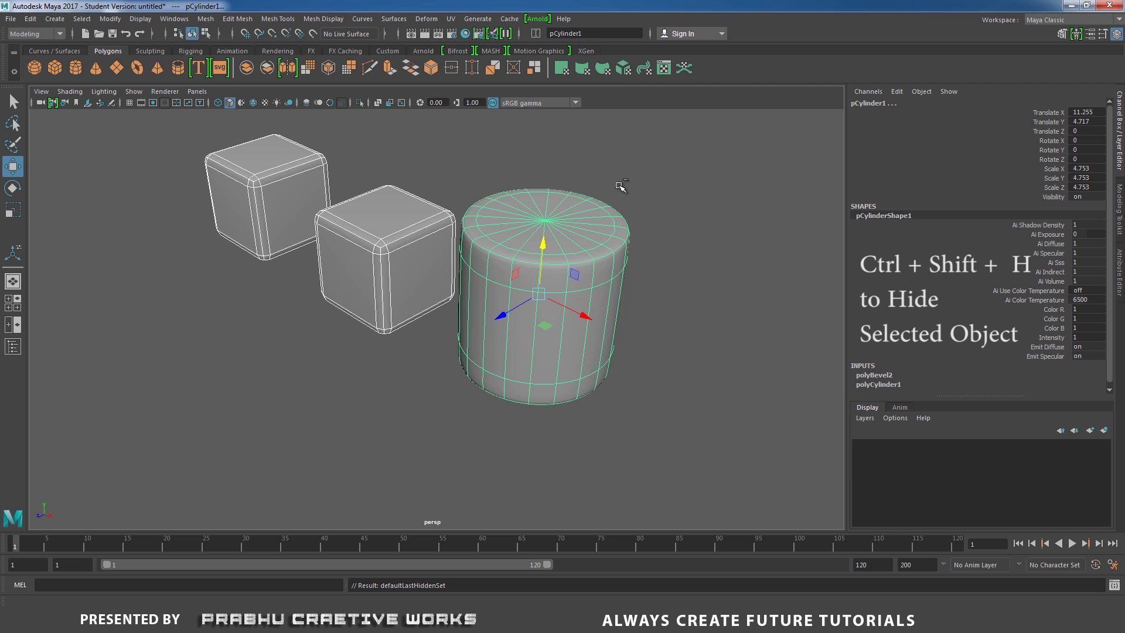
{"action": "key", "text": "ctrl+shift+h"}
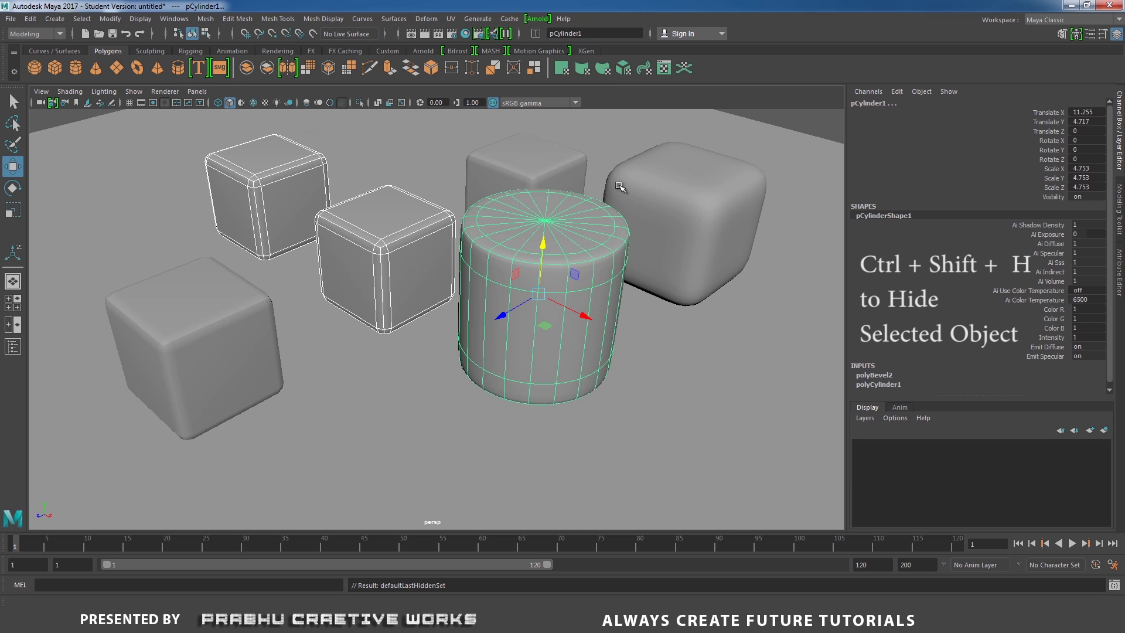
{"action": "left_click", "coordinate": [791, 135]}
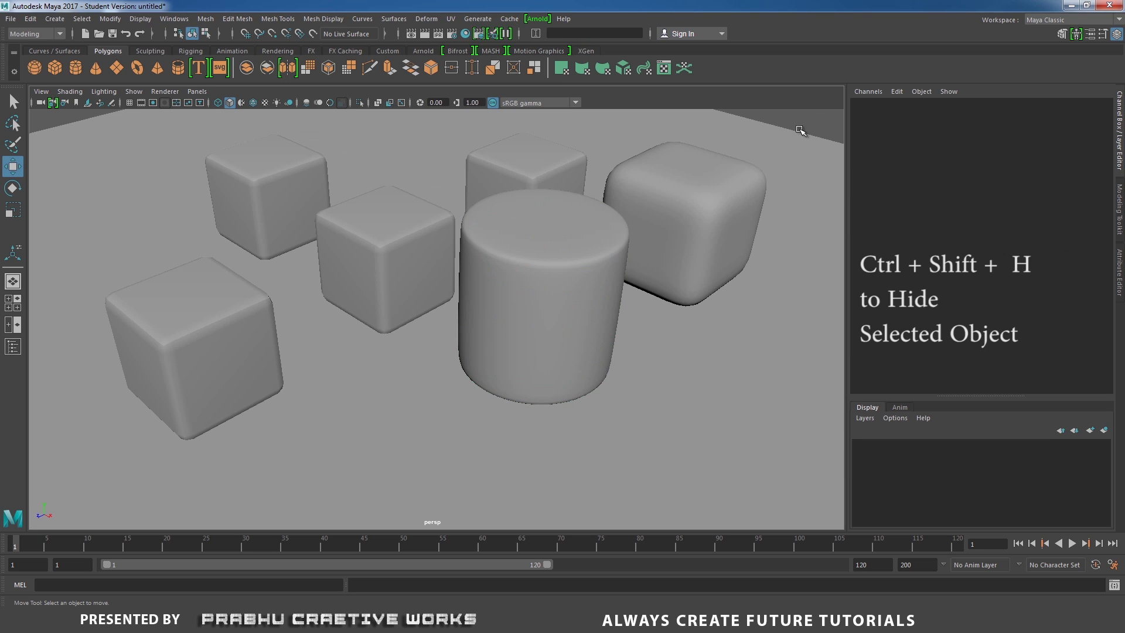
Isolate the front-left cube in the viewport and turn the isolation off again.
{"action": "left_click", "coordinate": [536, 164]}
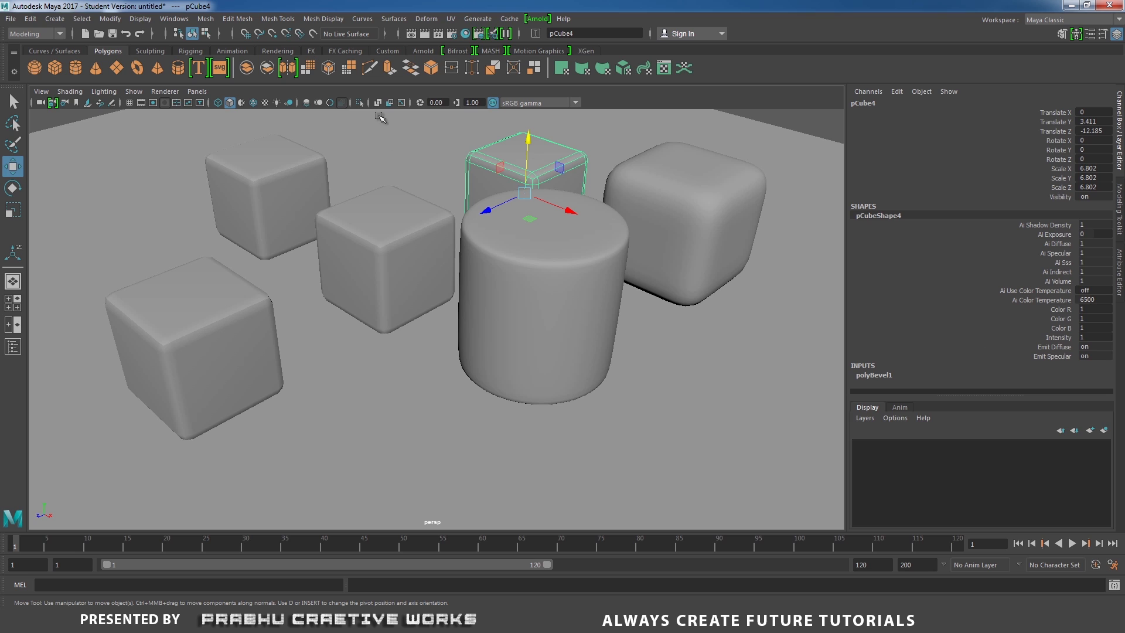
{"action": "left_click", "coordinate": [179, 329]}
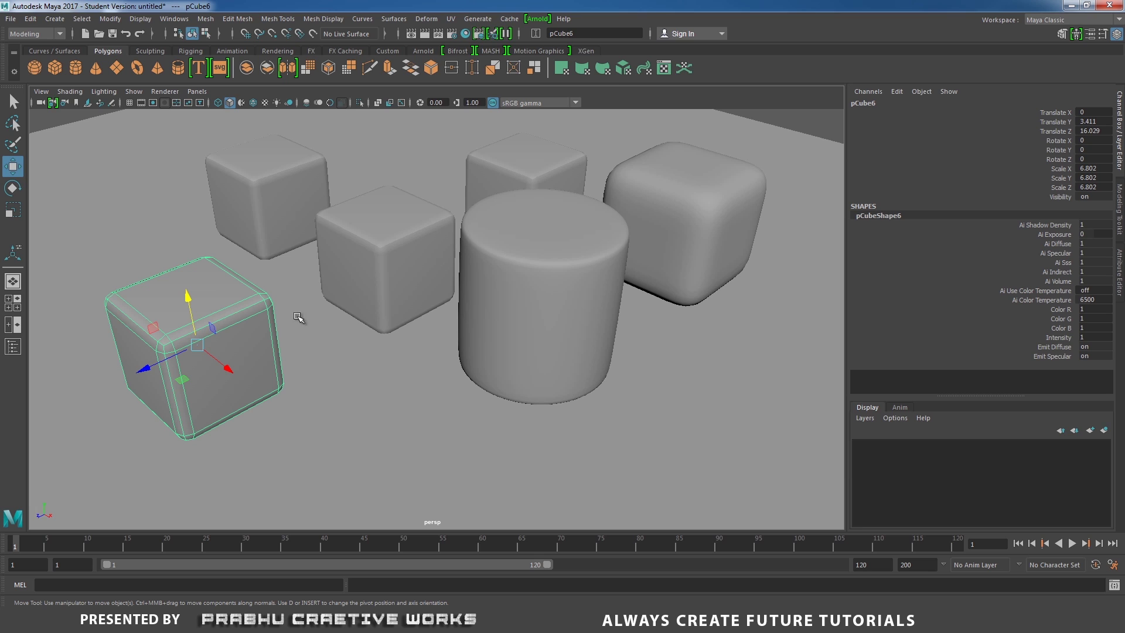
{"action": "key", "text": "shift+i"}
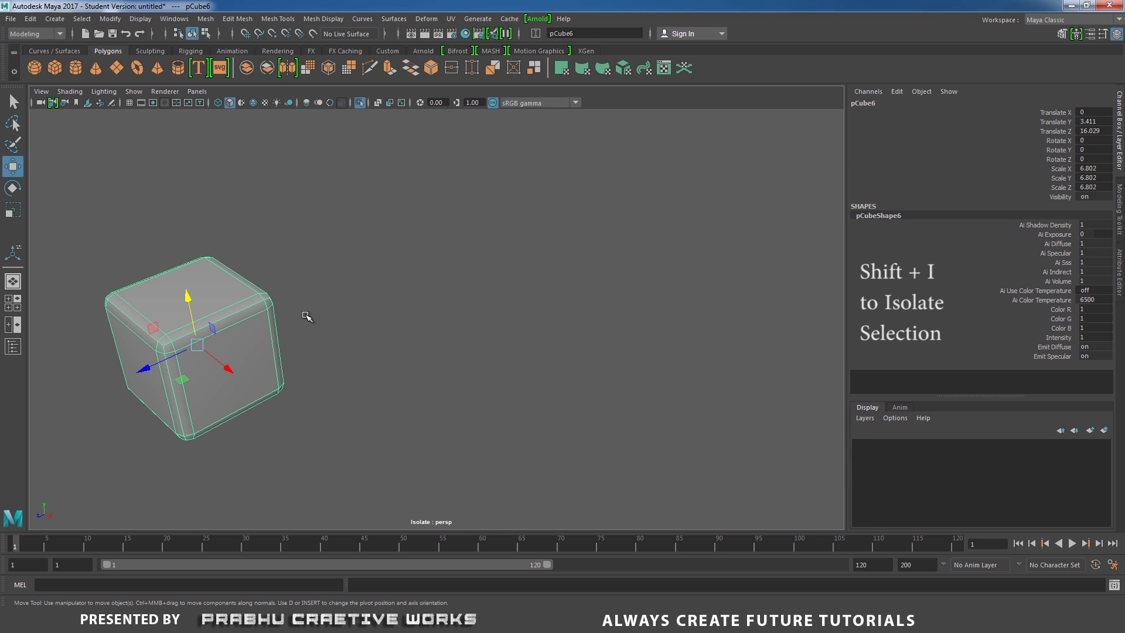
{"action": "left_click", "coordinate": [360, 103]}
Isolate the cylinder in the viewport and return to the full scene.
{"action": "left_click", "coordinate": [542, 224]}
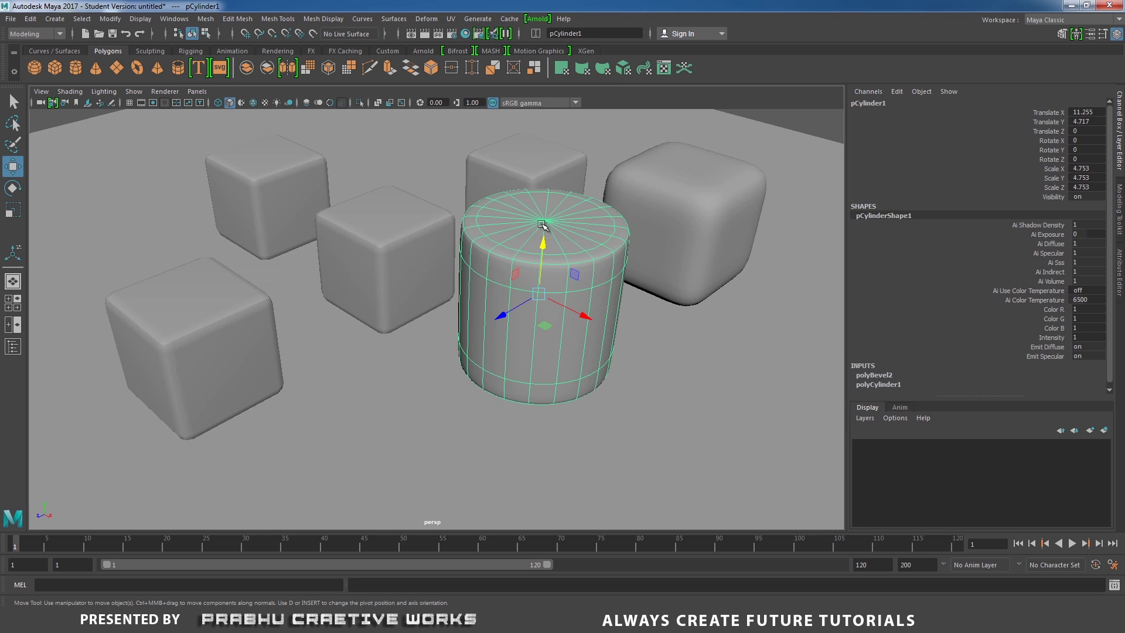
{"action": "key", "text": "shift+i"}
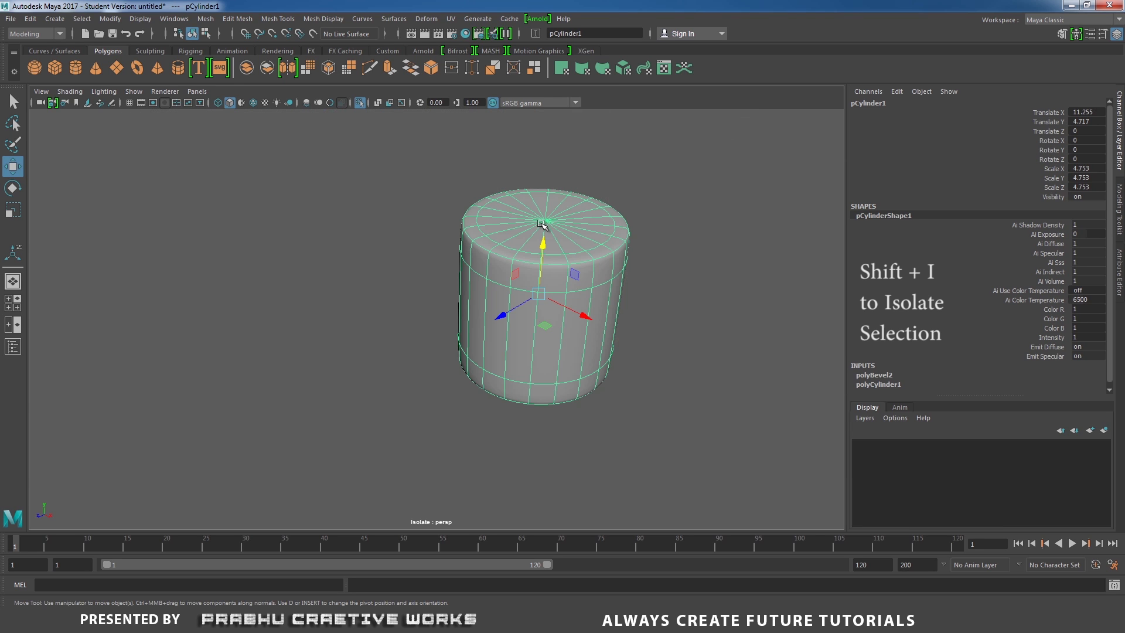
{"action": "left_click", "coordinate": [359, 104]}
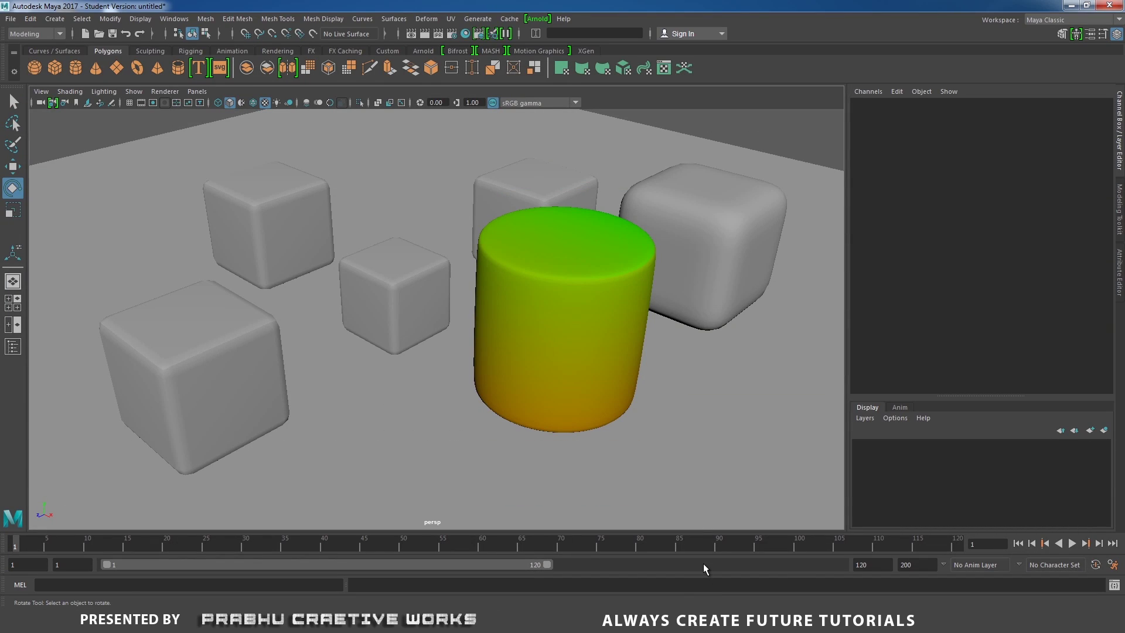
Try rotating the rounded cube and the cylinder together by about 6.9° around Y, and undo the rotation.
{"action": "left_click", "coordinate": [609, 324]}
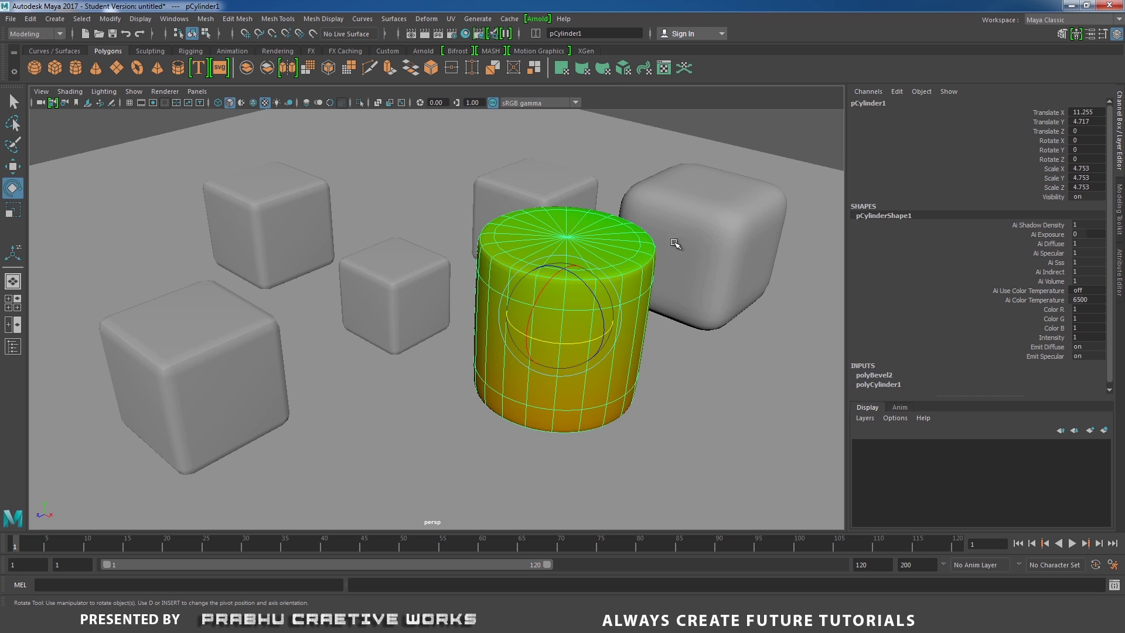
{"action": "left_click", "coordinate": [706, 248]}
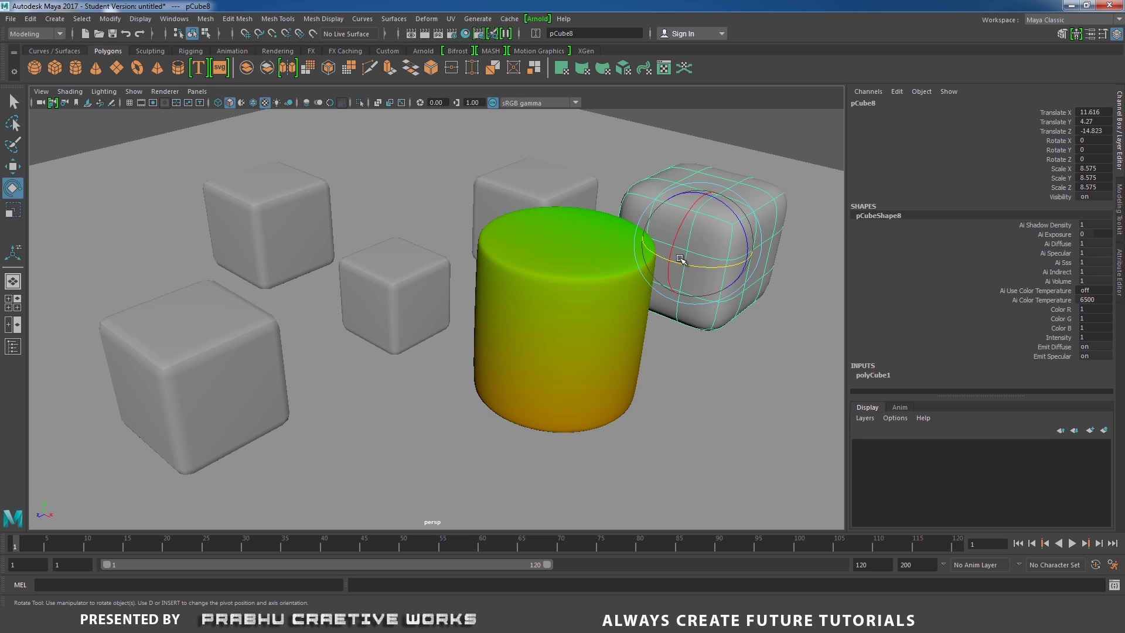
{"action": "left_click", "coordinate": [575, 310], "text": "shift"}
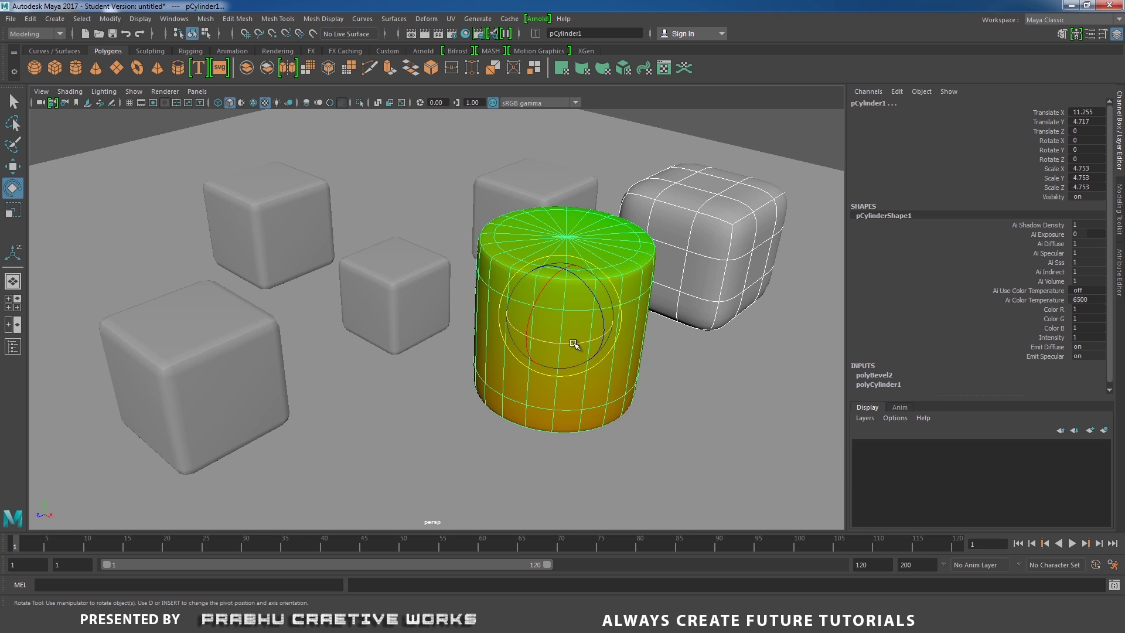
{"action": "mouse_move", "coordinate": [573, 344]}
{"action": "left_mouse_down"}
{"action": "mouse_move", "coordinate": [613, 327]}
{"action": "mouse_move", "coordinate": [584, 329]}
{"action": "left_mouse_up"}
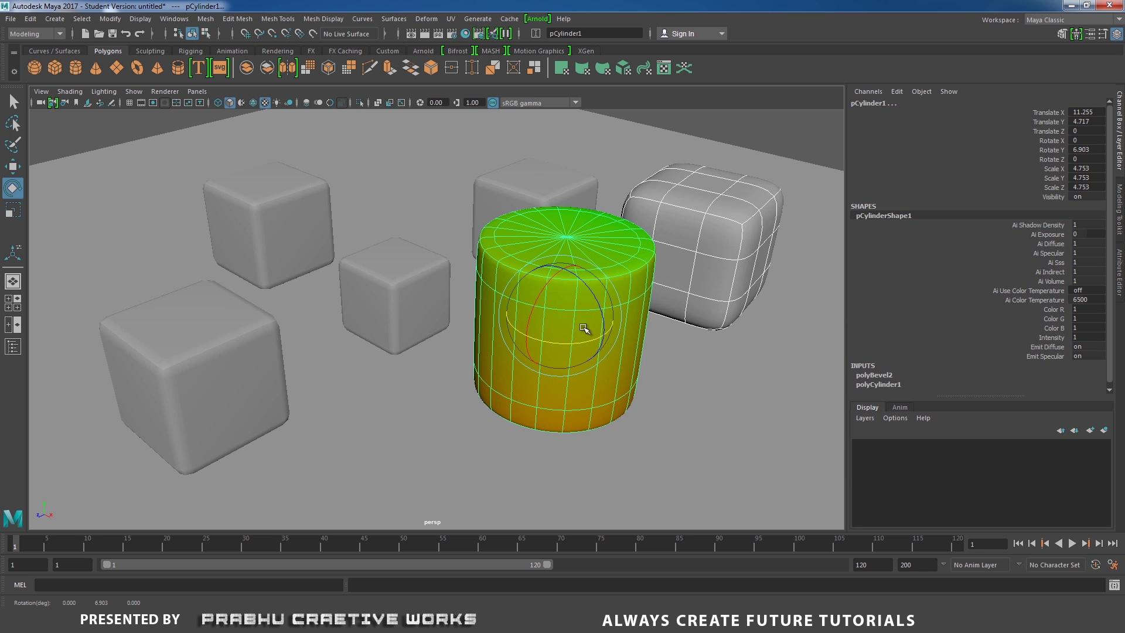
{"action": "key", "text": "ctrl+z"}
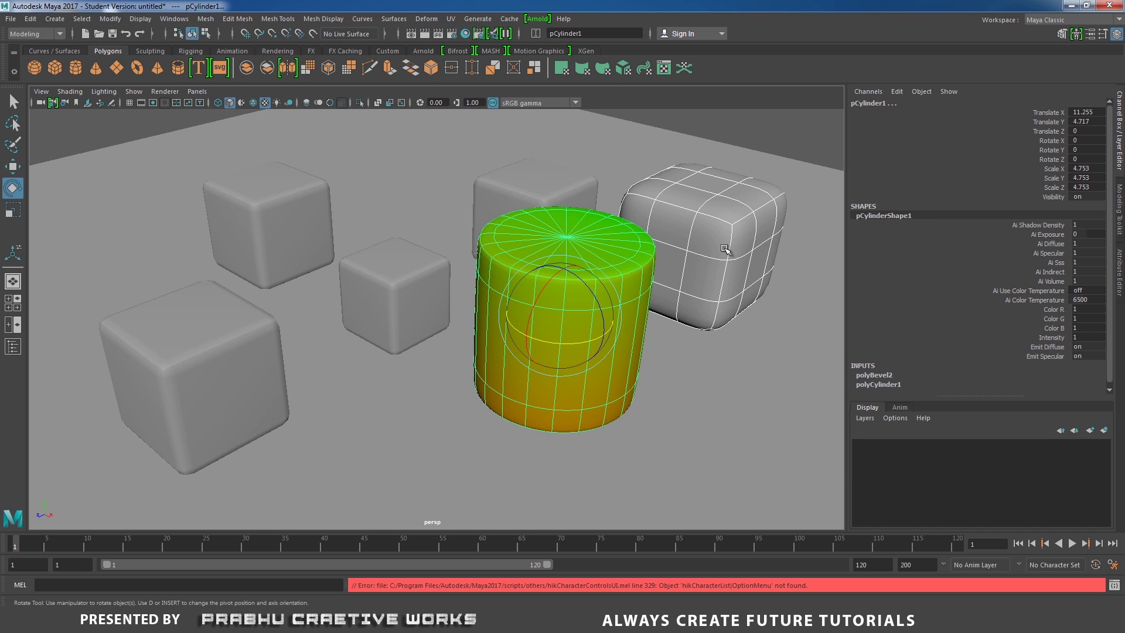
Open the Outliner and enlarge it so the whole scene list fits.
{"action": "left_click", "coordinate": [173, 23]}
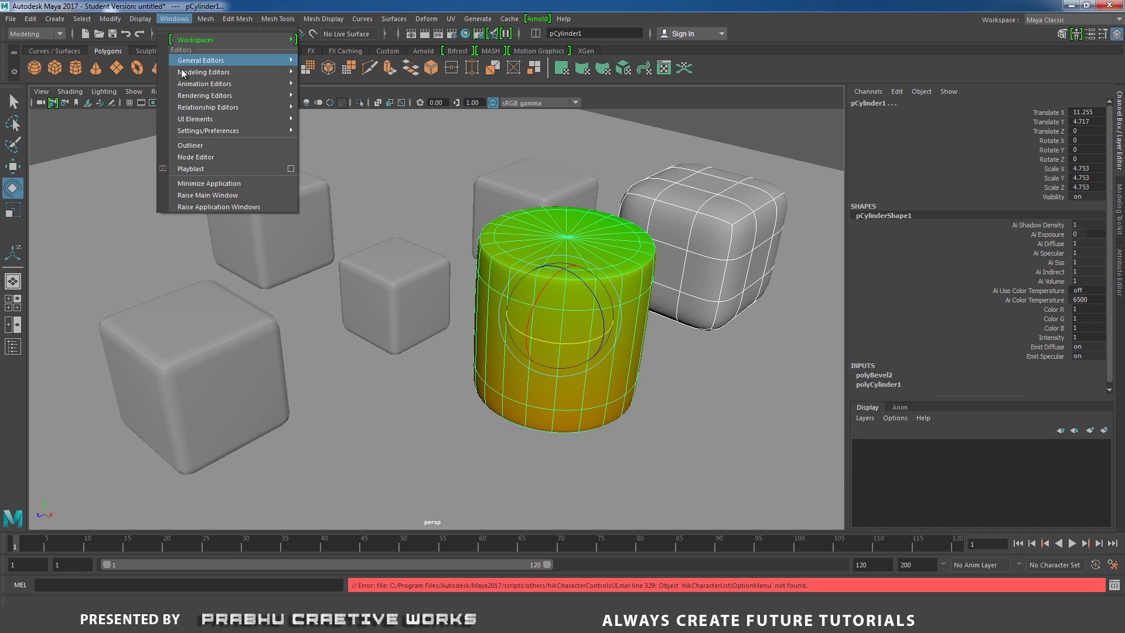
{"action": "left_click", "coordinate": [188, 144]}
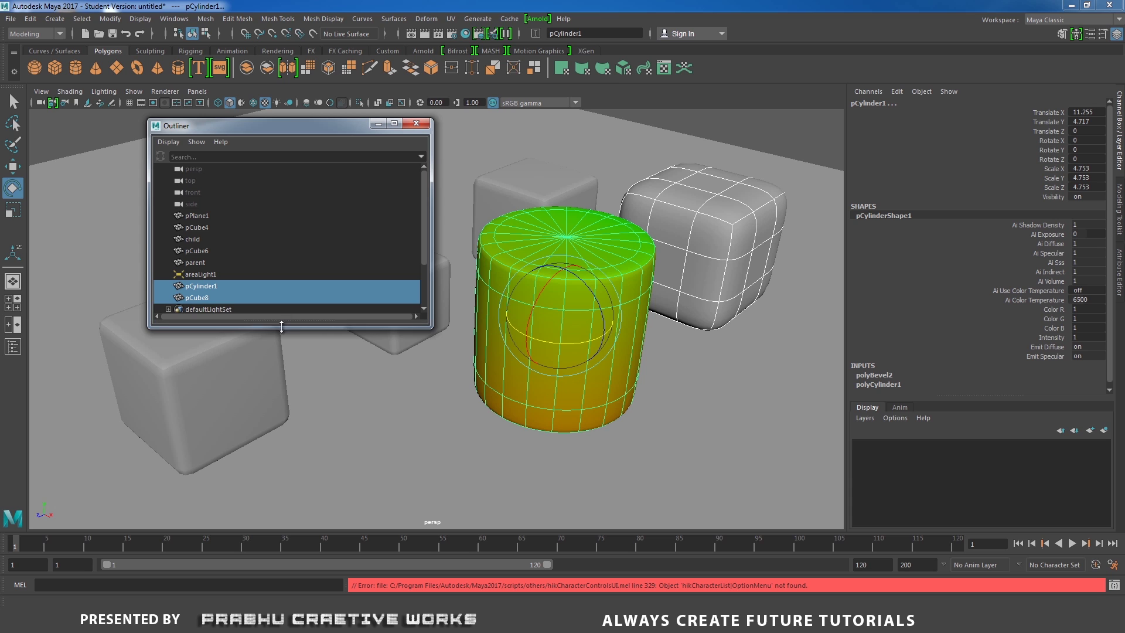
{"action": "left_click_drag", "start_coordinate": [281, 326], "coordinate": [326, 410]}
Group the rounded cube with the cylinder and move the Outliner clear of the objects.
{"action": "left_click", "coordinate": [657, 268]}
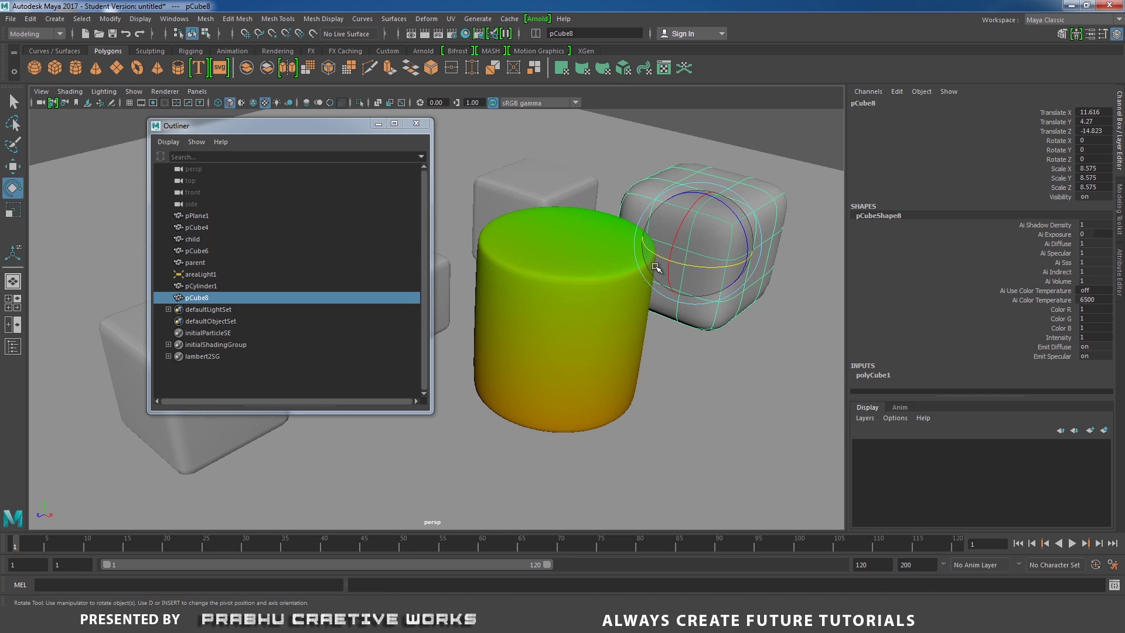
{"action": "left_click", "coordinate": [560, 309], "text": "shift"}
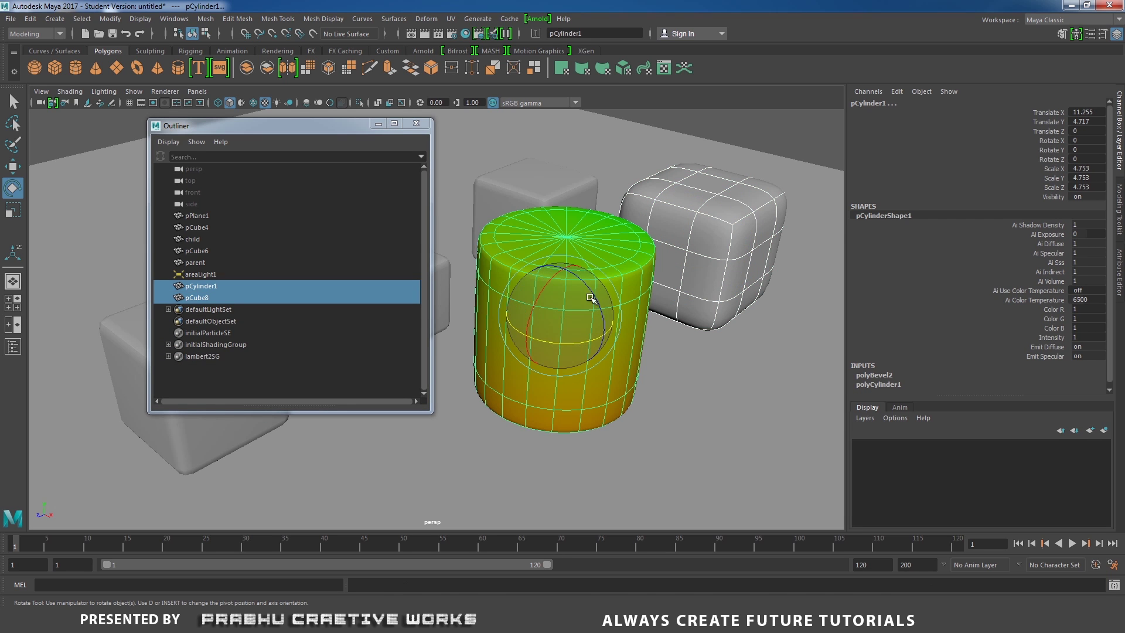
{"action": "key", "text": "ctrl+g"}
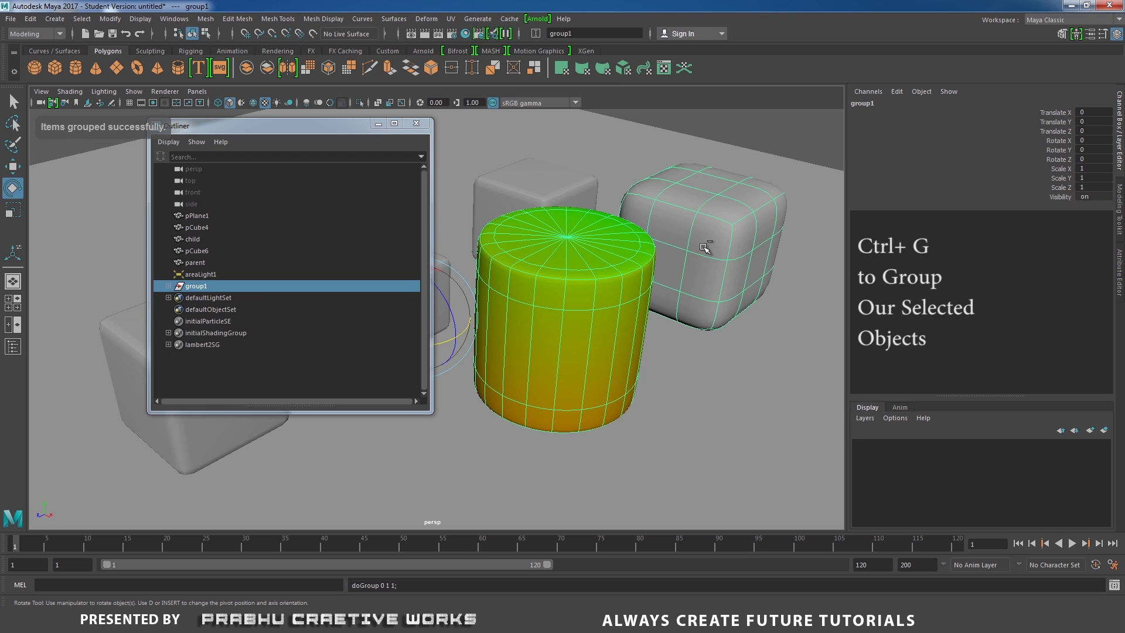
{"action": "left_click_drag", "start_coordinate": [273, 124], "coordinate": [870, 187]}
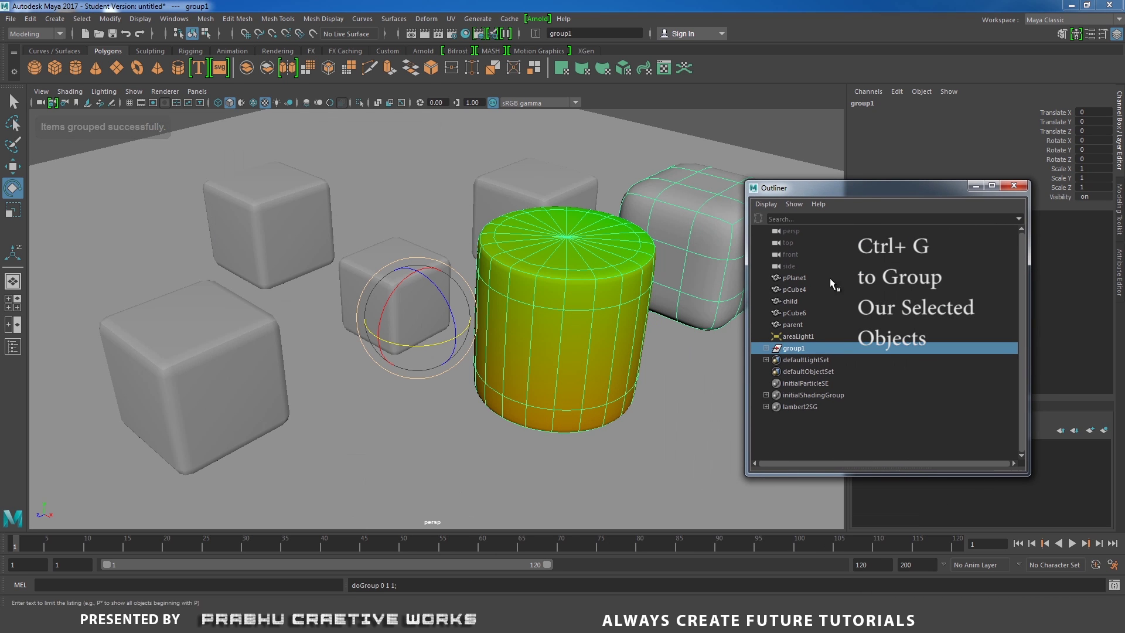
Check the members of the new group in the Outliner and center the group's pivot.
{"action": "left_click", "coordinate": [766, 348]}
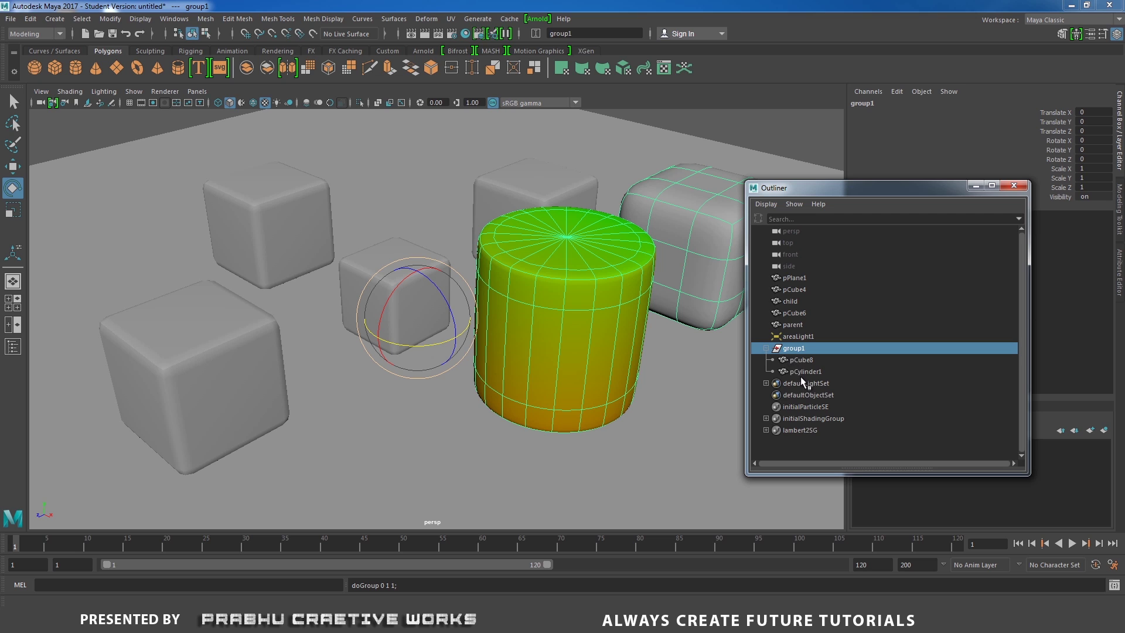
{"action": "left_click", "coordinate": [766, 348]}
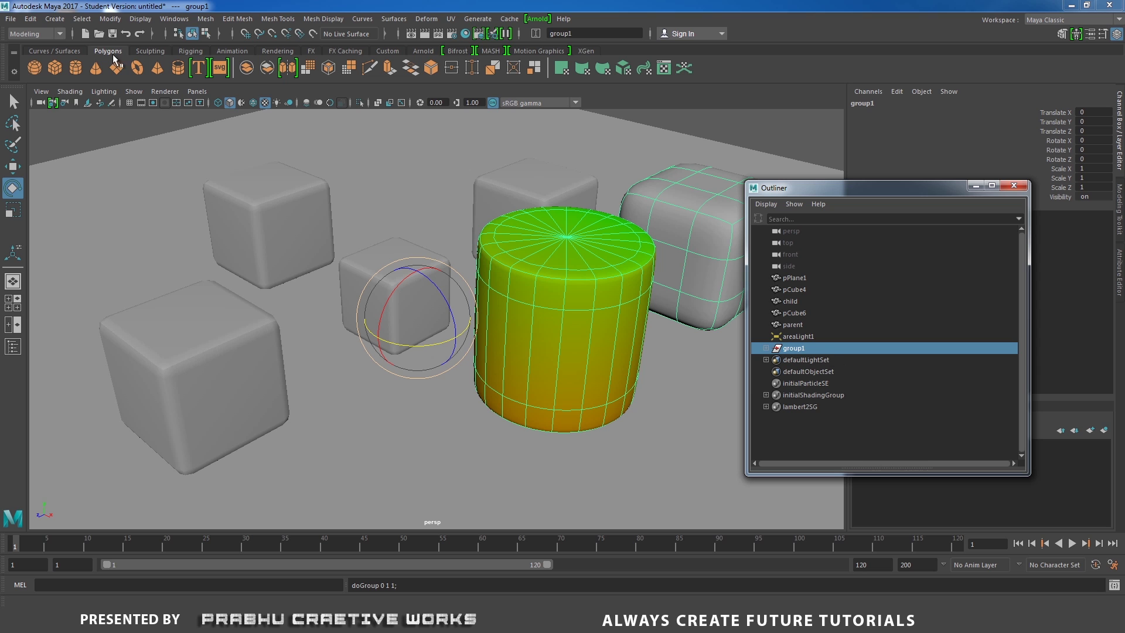
{"action": "left_click", "coordinate": [110, 19]}
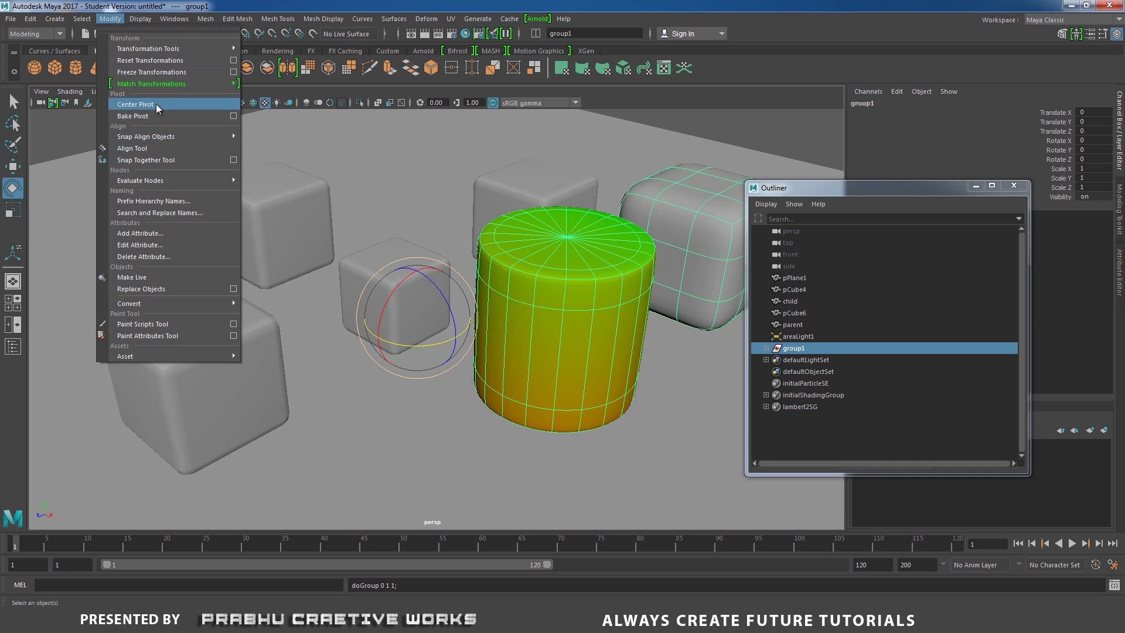
{"action": "left_click", "coordinate": [155, 104]}
{"action": "left_click_drag", "start_coordinate": [666, 346], "coordinate": [535, 351], "text": "alt"}
{"action": "key", "text": "ctrl+z"}
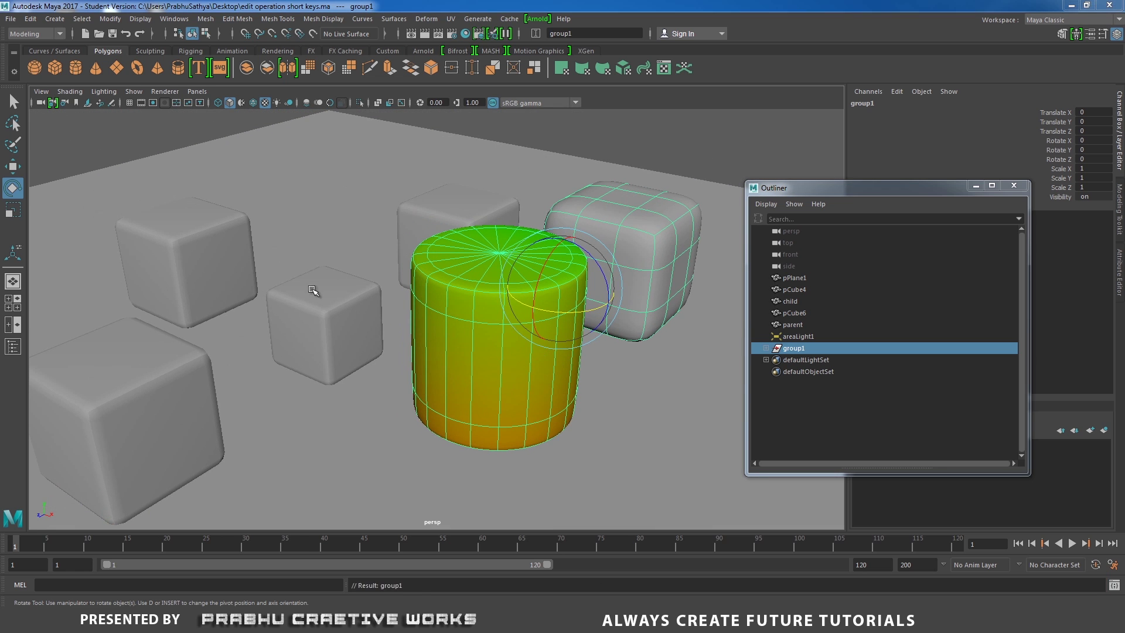
Parent the small middle cube named child to the larger cube named parent.
{"action": "middle_click_drag", "start_coordinate": [315, 289], "coordinate": [486, 290], "text": "alt"}
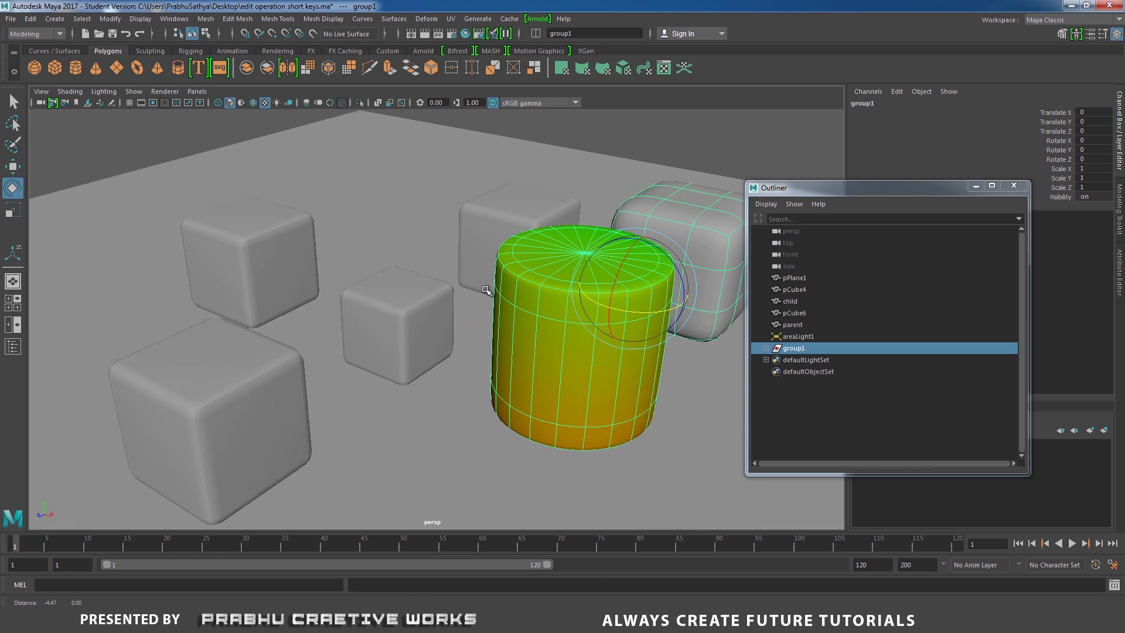
{"action": "left_click_drag", "start_coordinate": [486, 290], "coordinate": [455, 332], "text": "alt"}
{"action": "left_click", "coordinate": [455, 357]}
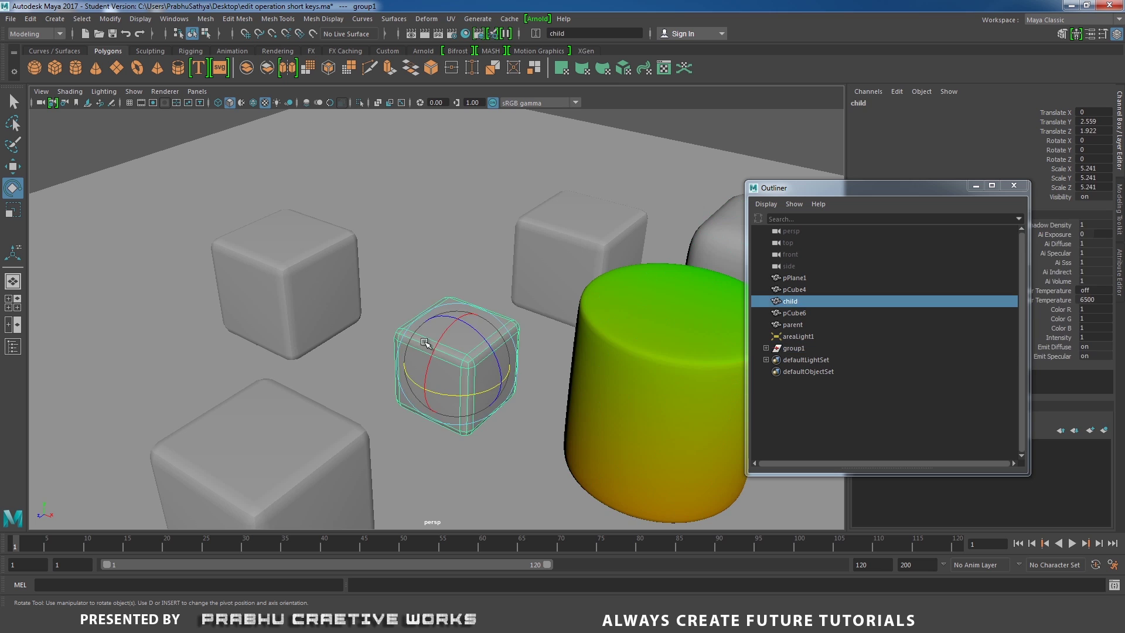
{"action": "left_click", "coordinate": [312, 284]}
{"action": "left_click", "coordinate": [302, 273]}
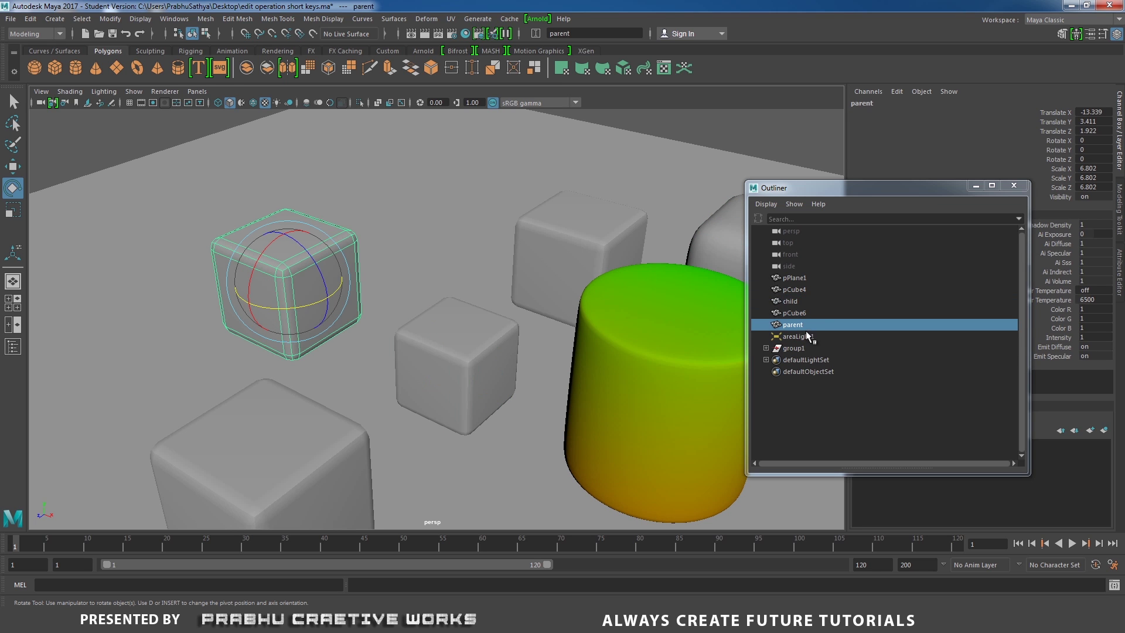
{"action": "left_click", "coordinate": [407, 336]}
{"action": "middle_click_drag", "start_coordinate": [312, 305], "coordinate": [325, 310], "text": "alt"}
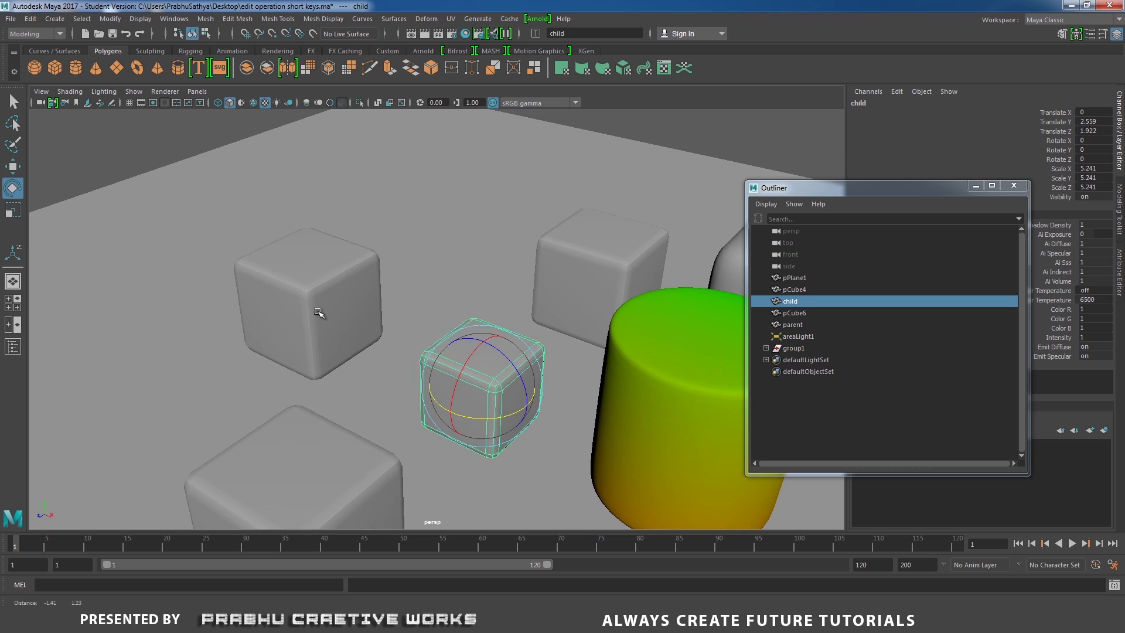
{"action": "left_click", "coordinate": [323, 293]}
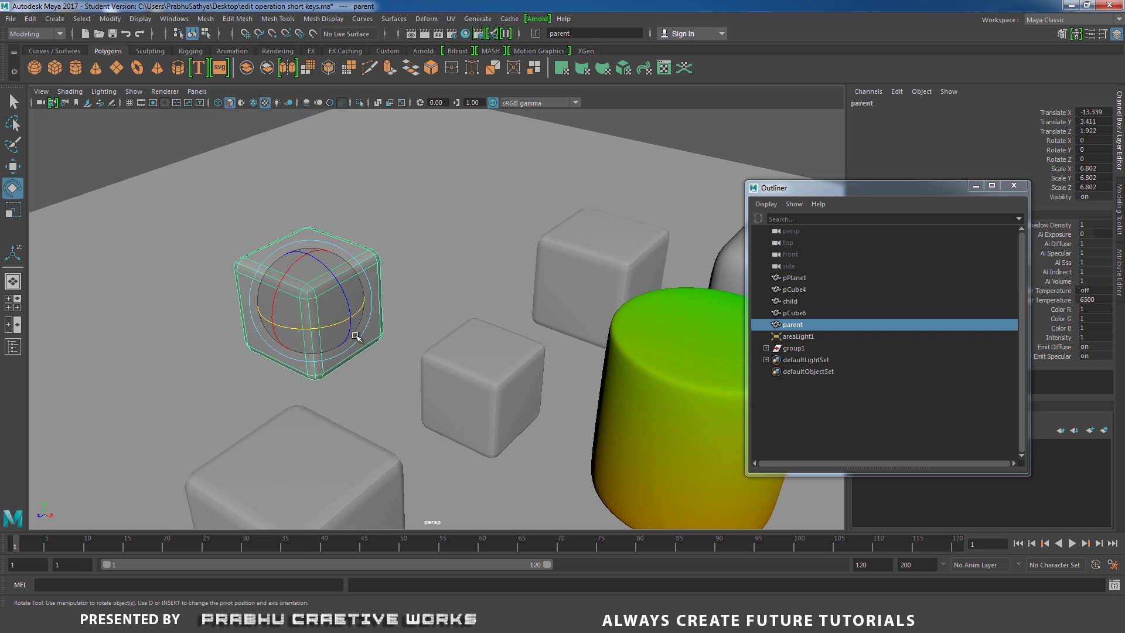
{"action": "left_click", "coordinate": [476, 365]}
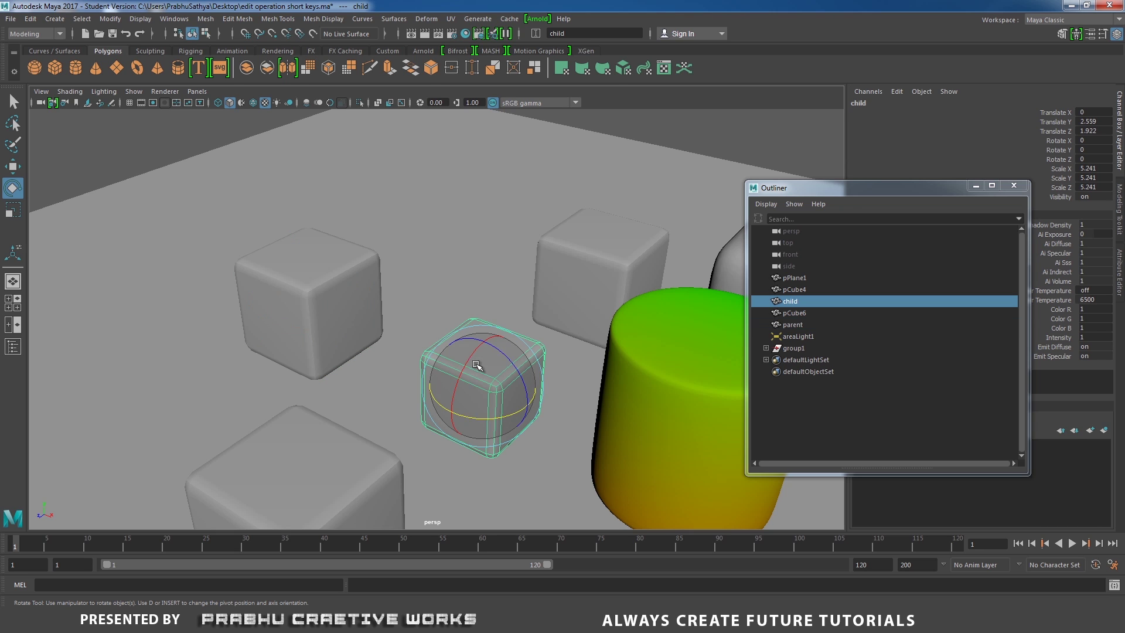
{"action": "left_click", "coordinate": [328, 291], "text": "shift"}
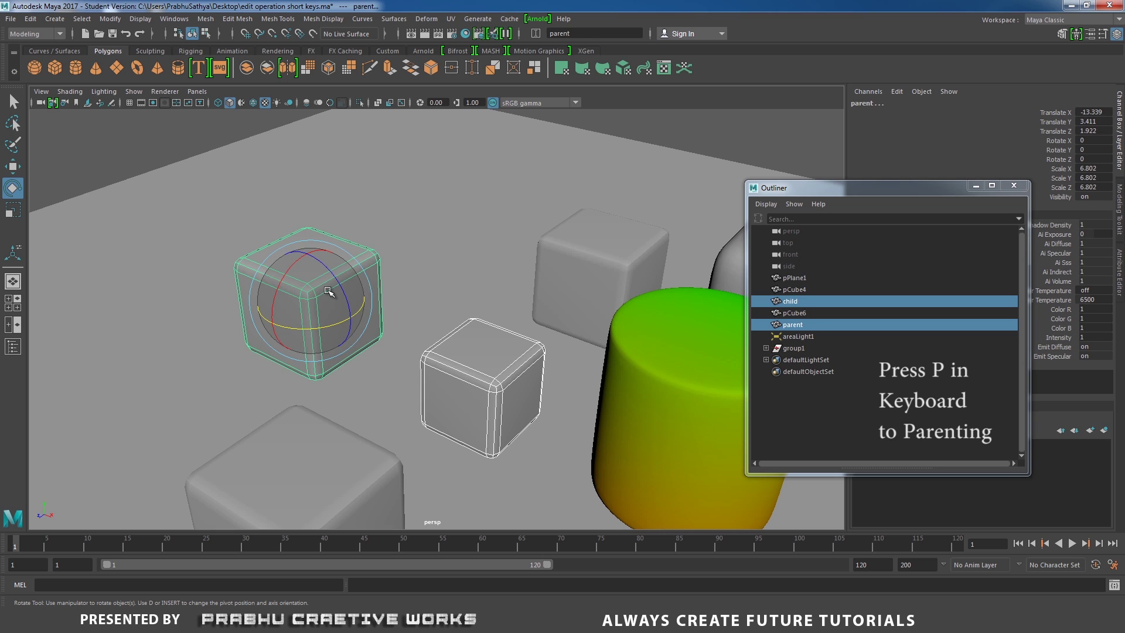
{"action": "key", "text": "p"}
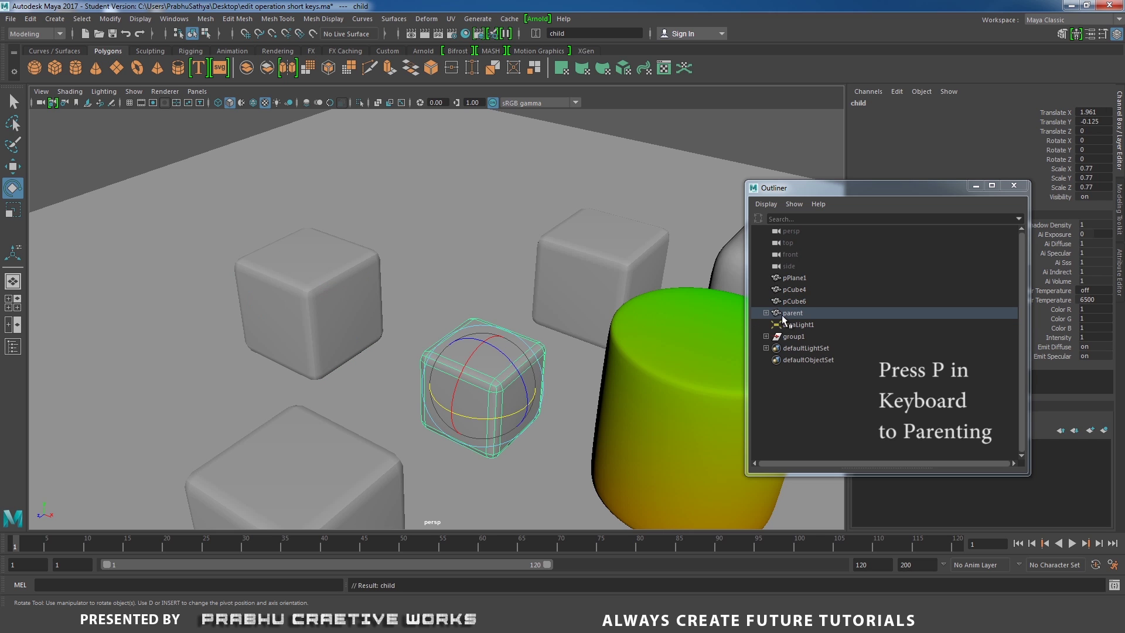
Inspect the parent cube's hierarchy in the Outliner by expanding and collapsing it.
{"action": "left_click", "coordinate": [765, 313]}
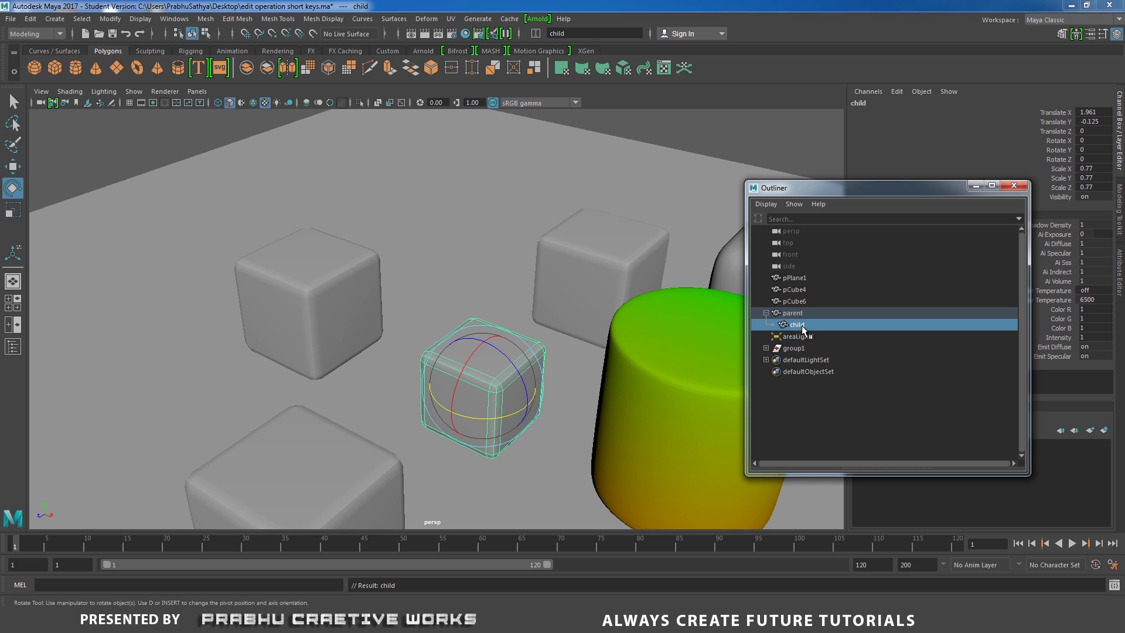
{"action": "left_click", "coordinate": [766, 313]}
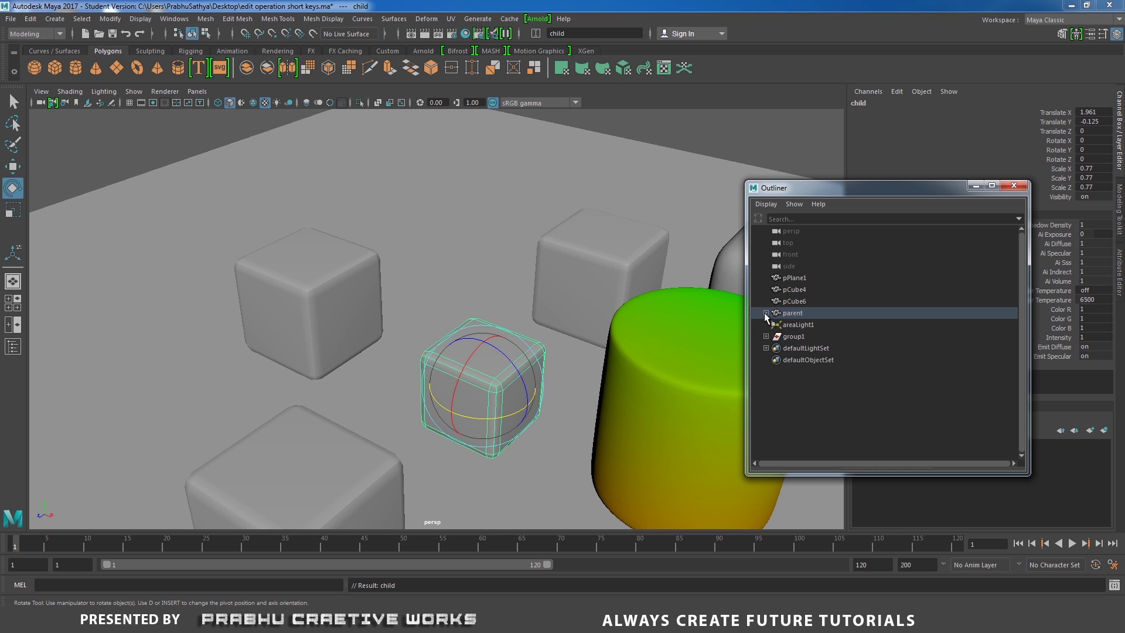
{"action": "left_click", "coordinate": [765, 313]}
{"action": "left_click", "coordinate": [765, 313]}
Rotate the child cube alone to about 92° around Y, and the parent with its child to about -1° around Y.
{"action": "left_click_drag", "start_coordinate": [497, 419], "coordinate": [563, 401]}
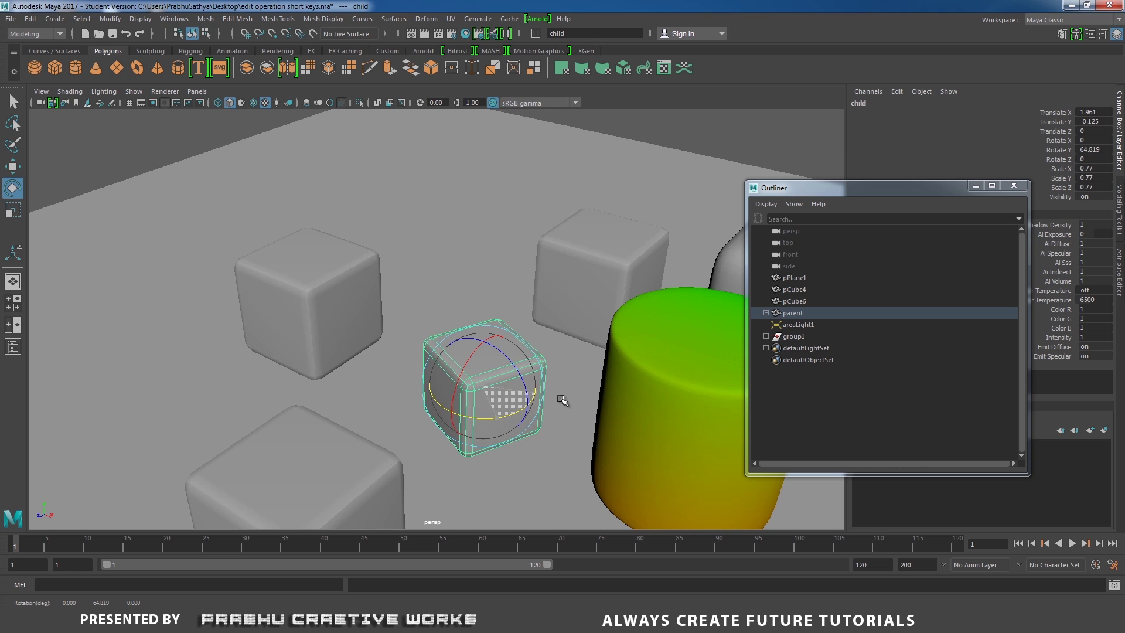
{"action": "left_click", "coordinate": [334, 292]}
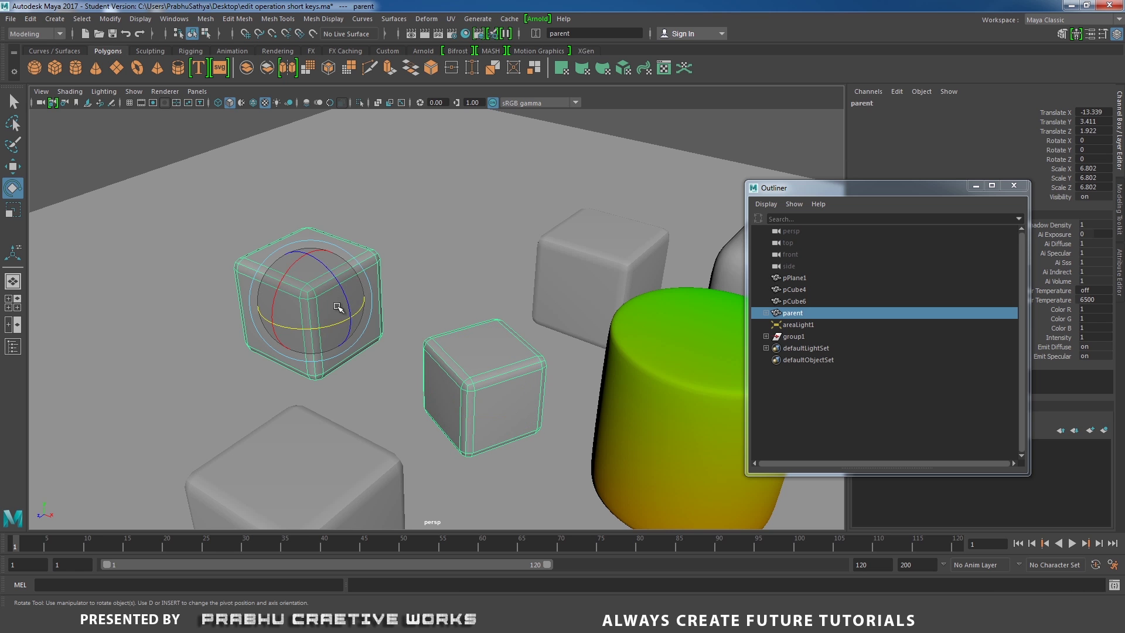
{"action": "mouse_move", "coordinate": [337, 327]}
{"action": "left_mouse_down"}
{"action": "mouse_move", "coordinate": [343, 337]}
{"action": "mouse_move", "coordinate": [362, 310]}
{"action": "mouse_move", "coordinate": [334, 332]}
{"action": "left_mouse_up"}
{"action": "left_click", "coordinate": [457, 349]}
{"action": "left_click_drag", "start_coordinate": [480, 416], "coordinate": [501, 410]}
{"action": "left_click", "coordinate": [357, 333]}
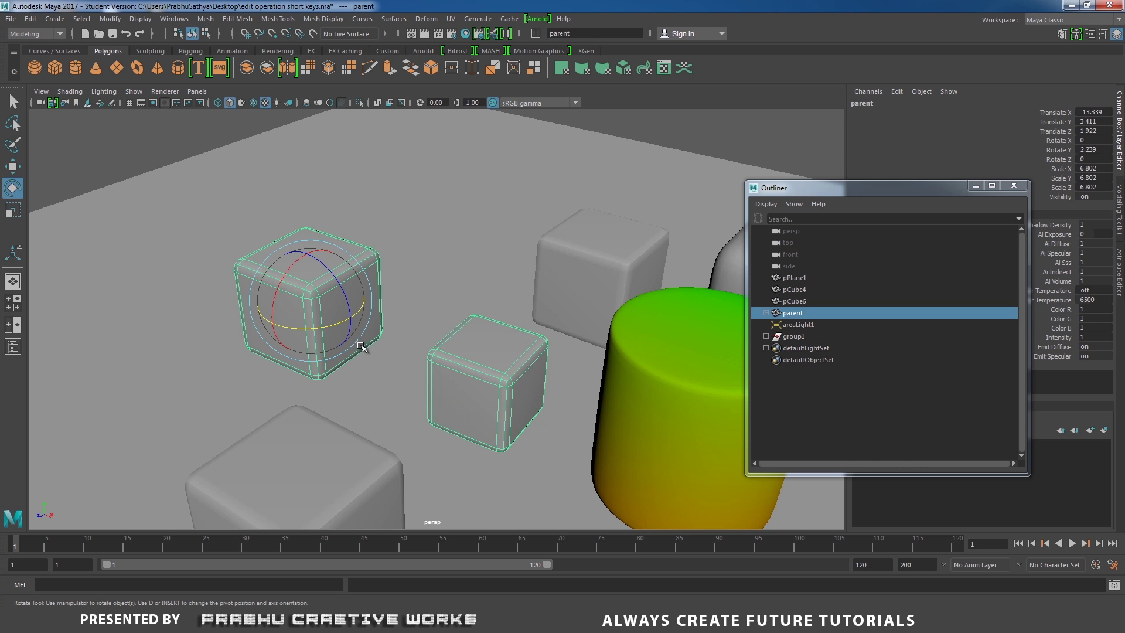
{"action": "mouse_move", "coordinate": [325, 326]}
{"action": "left_mouse_down"}
{"action": "mouse_move", "coordinate": [297, 329]}
{"action": "mouse_move", "coordinate": [343, 324]}
{"action": "mouse_move", "coordinate": [333, 328]}
{"action": "left_mouse_up"}
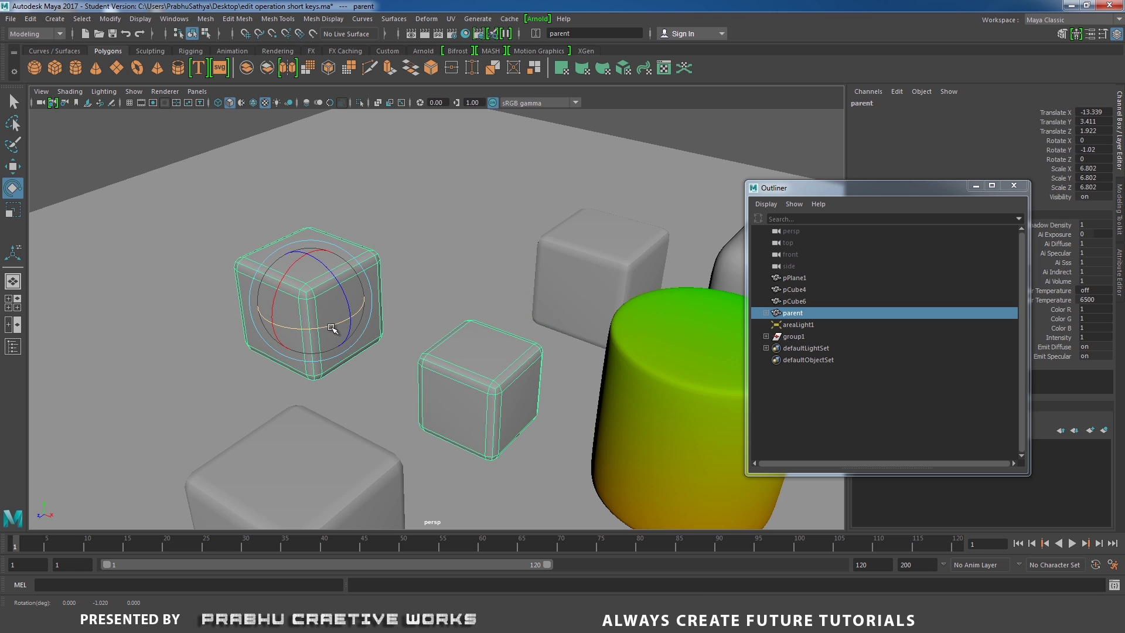
Unparent the child cube from the parent cube.
{"action": "left_click", "coordinate": [485, 368]}
{"action": "left_click", "coordinate": [336, 291]}
{"action": "left_click", "coordinate": [482, 366]}
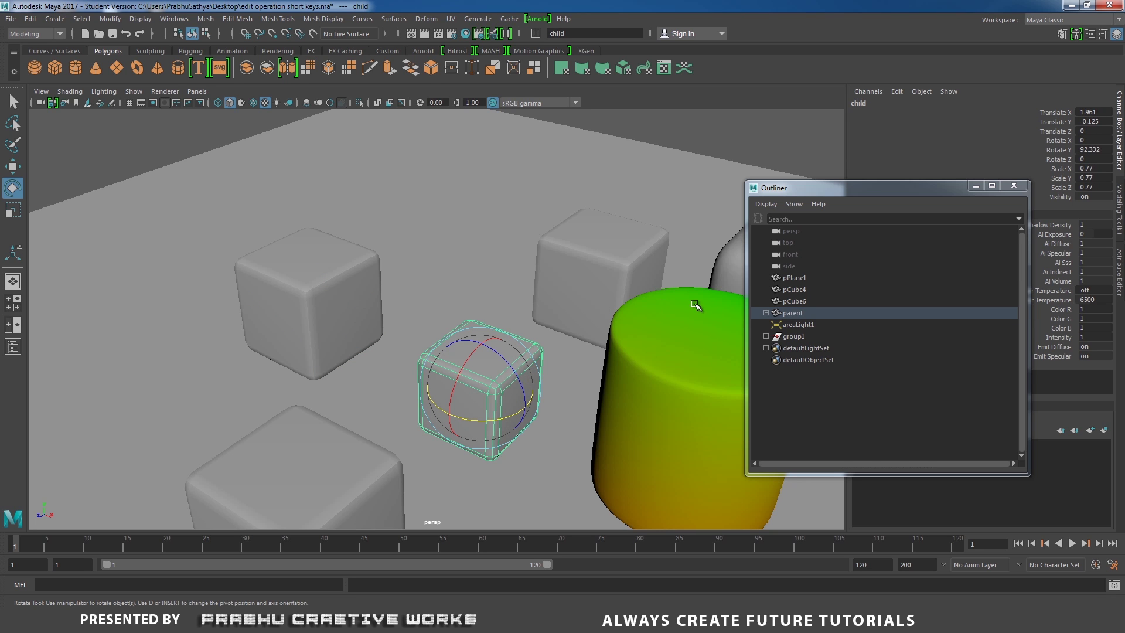
{"action": "left_click", "coordinate": [476, 273]}
{"action": "left_click", "coordinate": [479, 360]}
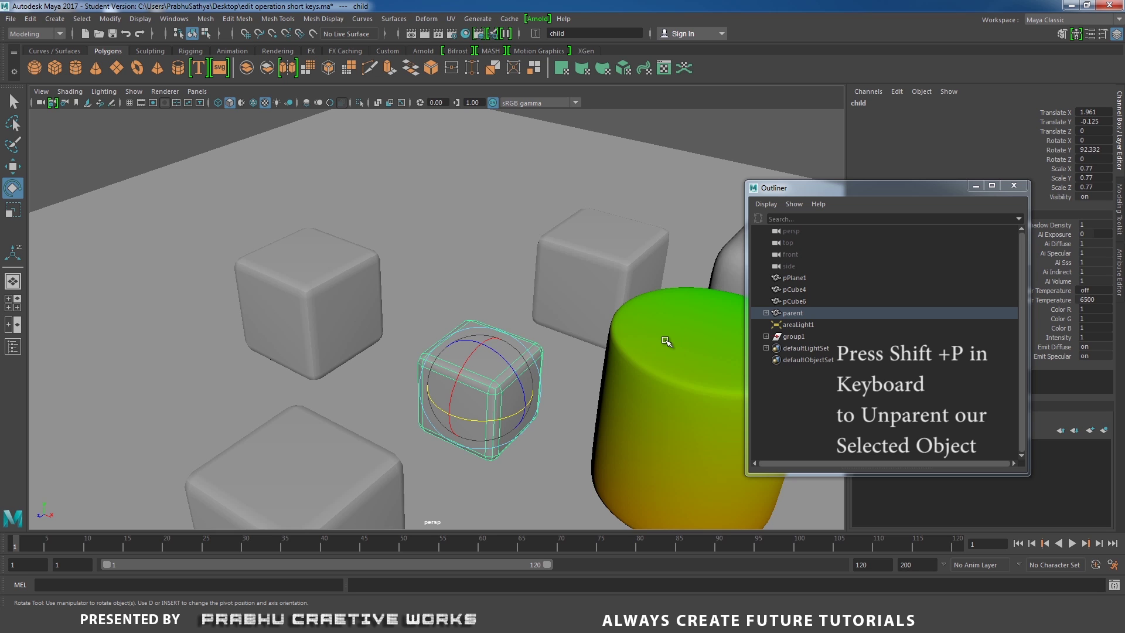
{"action": "key", "text": "shift+p"}
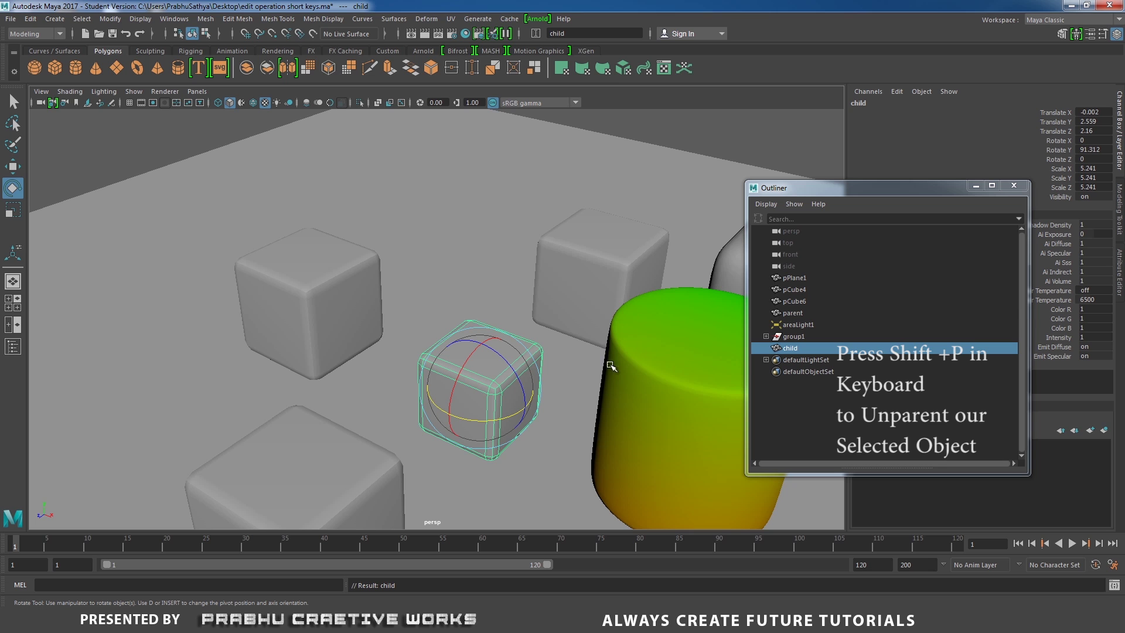
Rotate the cubes named parent and child separately around Y to test that they are independent.
{"action": "left_click", "coordinate": [344, 301]}
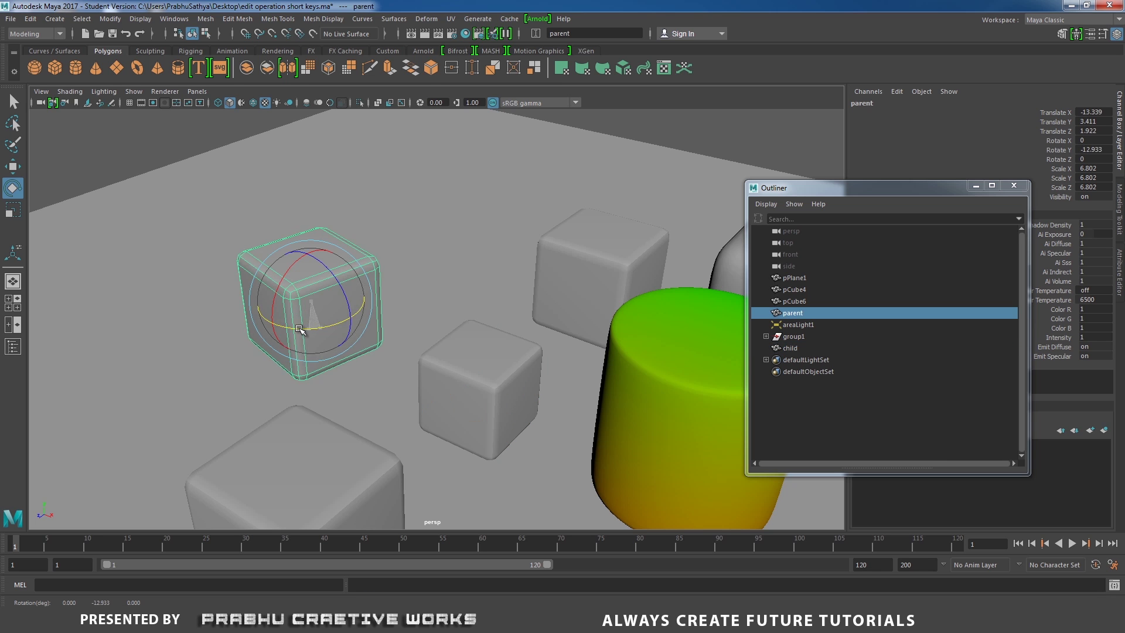
{"action": "left_click", "coordinate": [478, 386]}
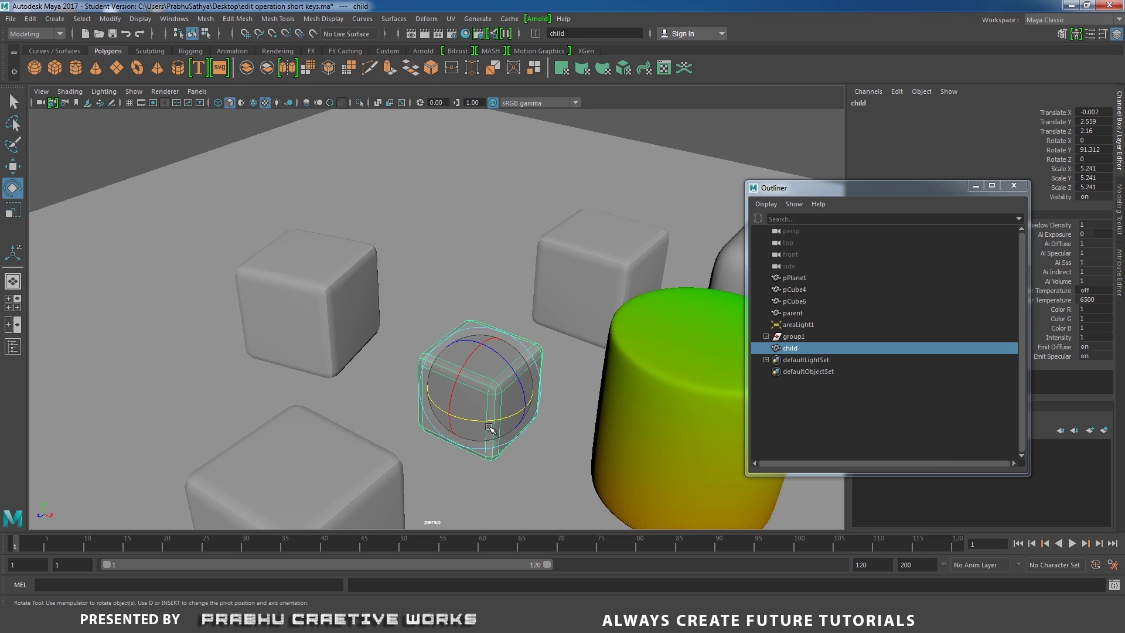
{"action": "left_click_drag", "start_coordinate": [489, 427], "coordinate": [524, 420]}
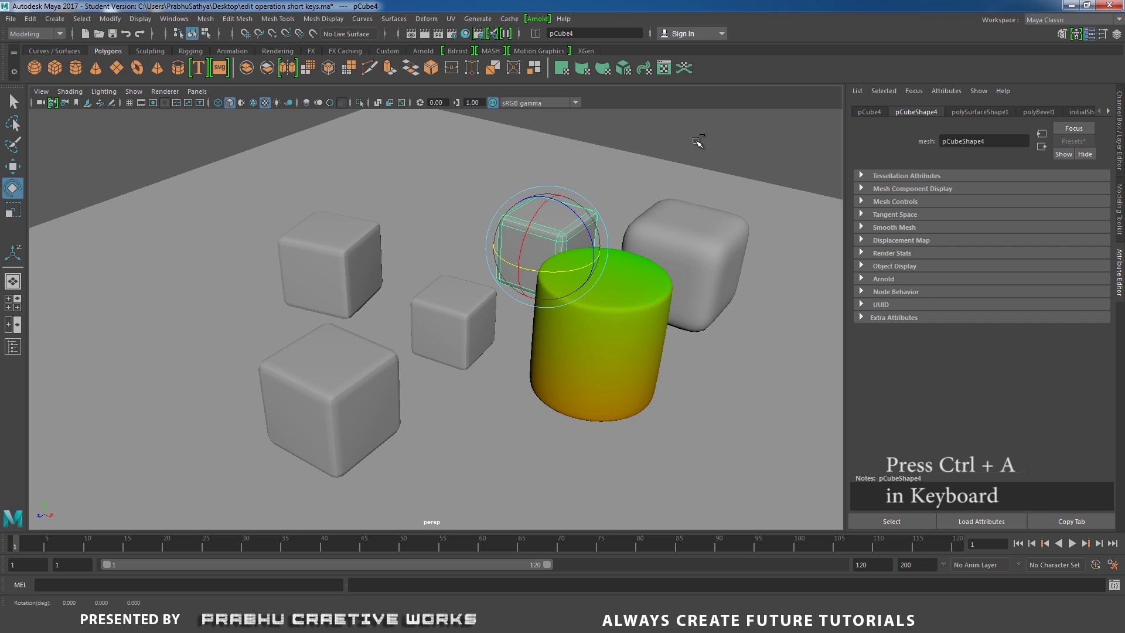
Switch repeatedly between the Attribute Editor and the Channel Box for the selected back cube, ending on the Channel Box.
{"action": "key", "text": "ctrl+a"}
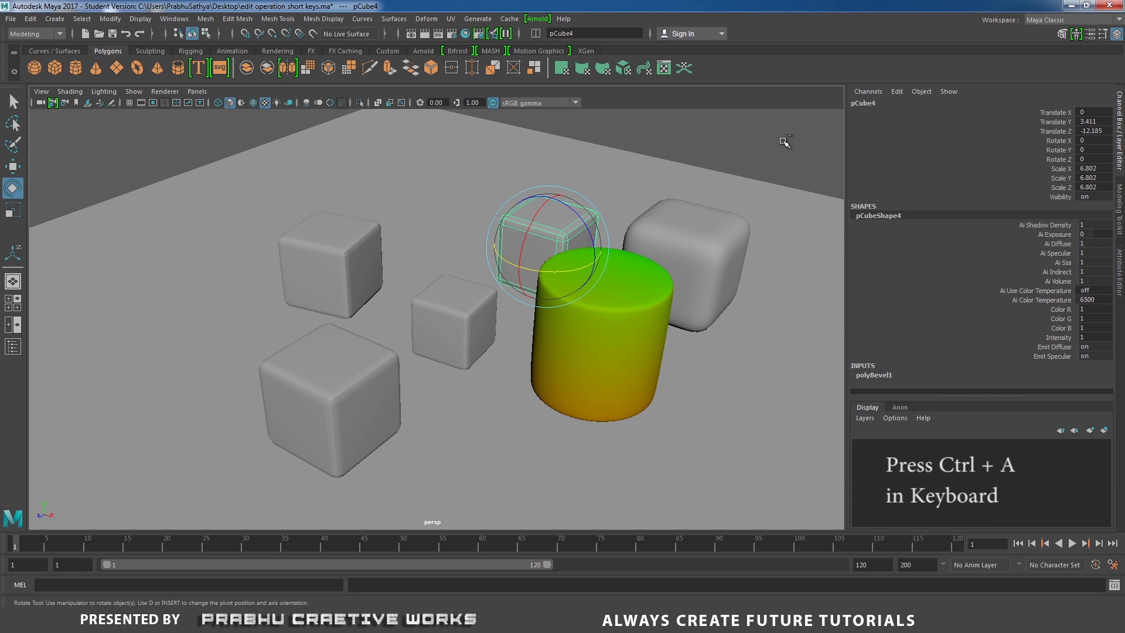
{"action": "key", "text": "ctrl+a"}
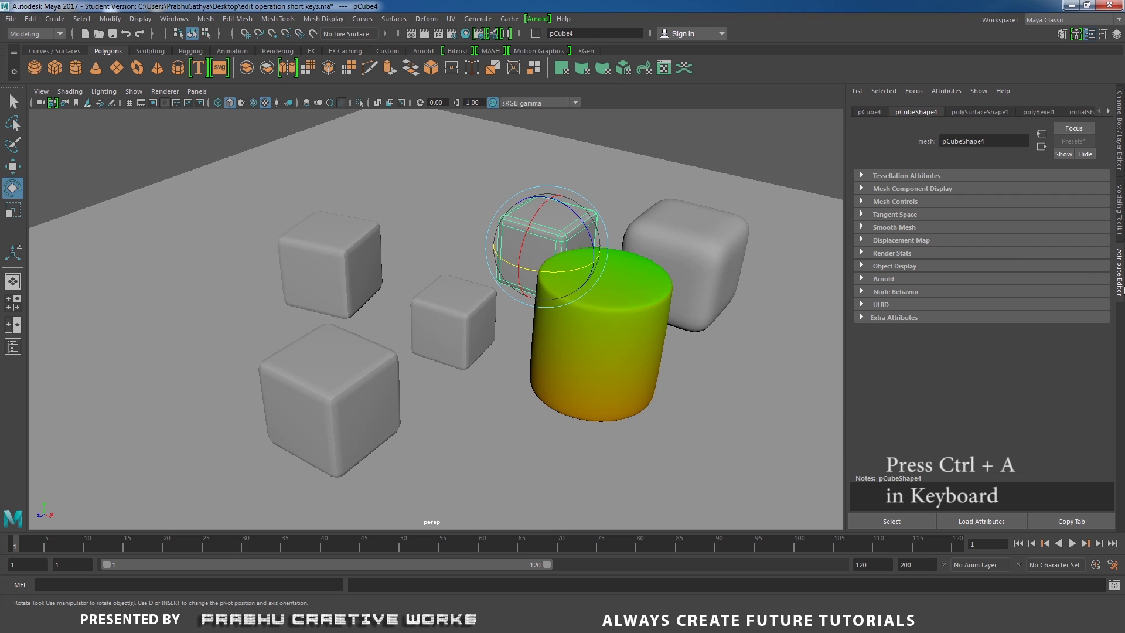
{"action": "key", "text": "ctrl+a"}
{"action": "key", "text": "ctrl+a"}
{"action": "key", "text": "ctrl+a"}
{"action": "key", "text": "ctrl+a"}
{"action": "key", "text": "ctrl+a"}
{"action": "key", "text": "ctrl+a"}
{"action": "key", "text": "ctrl+a"}
{"action": "key", "text": "ctrl+a"}
{"action": "key", "text": "ctrl+a"}
{"action": "key", "text": "ctrl+a"}
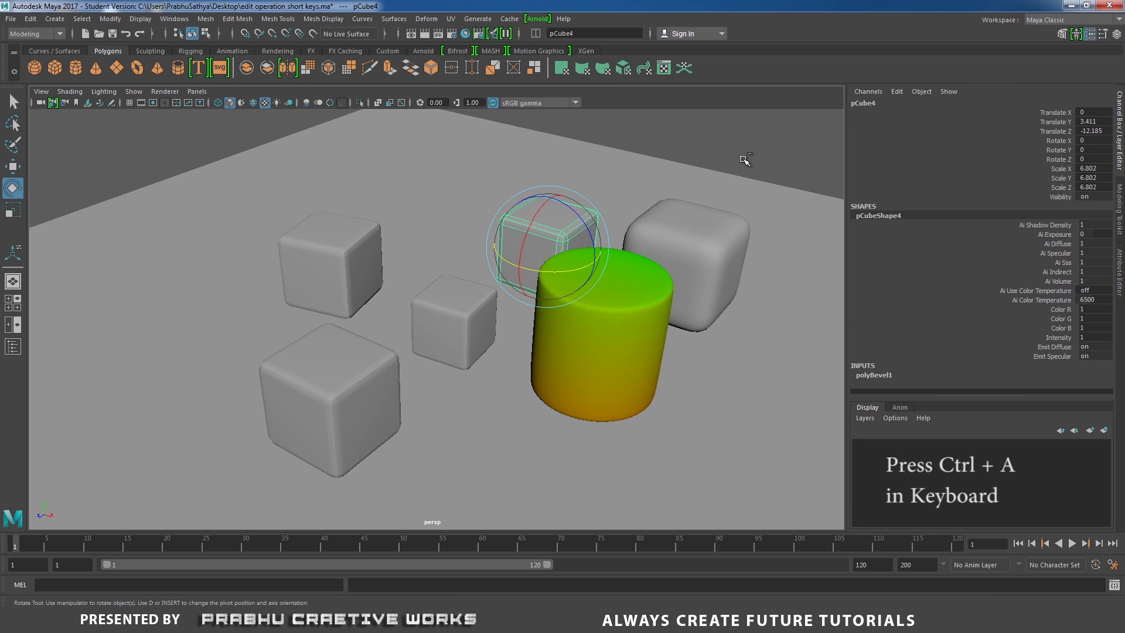
{"action": "key", "text": "ctrl+a"}
Switch to the four-view layout and frame the whole scene in the perspective view and in all views.
{"action": "key", "text": "space"}
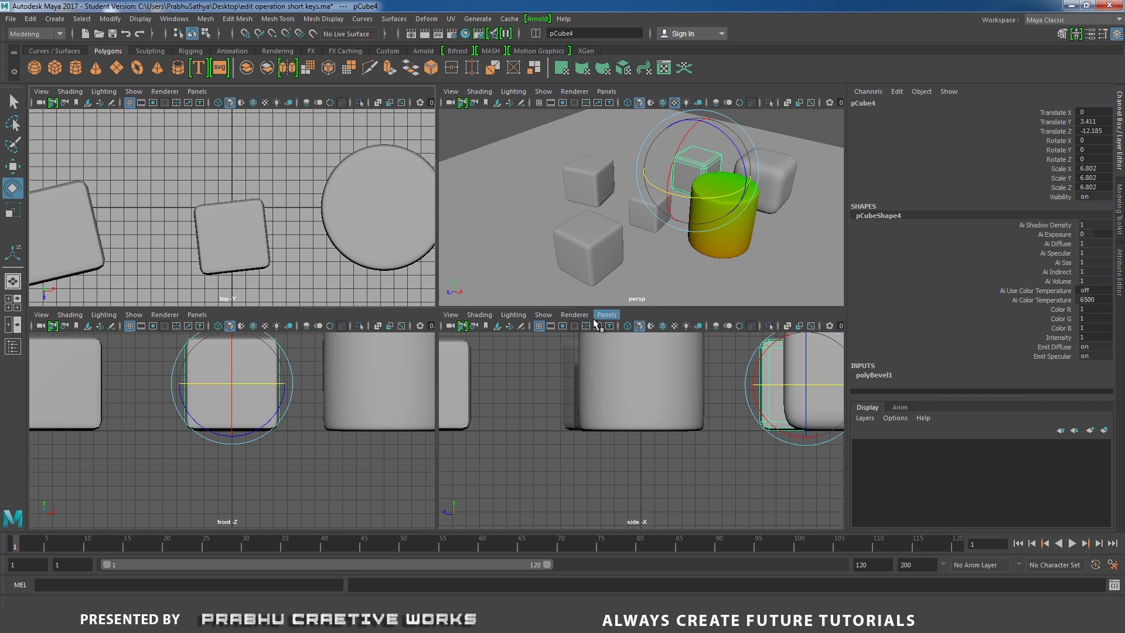
{"action": "left_click", "coordinate": [505, 131]}
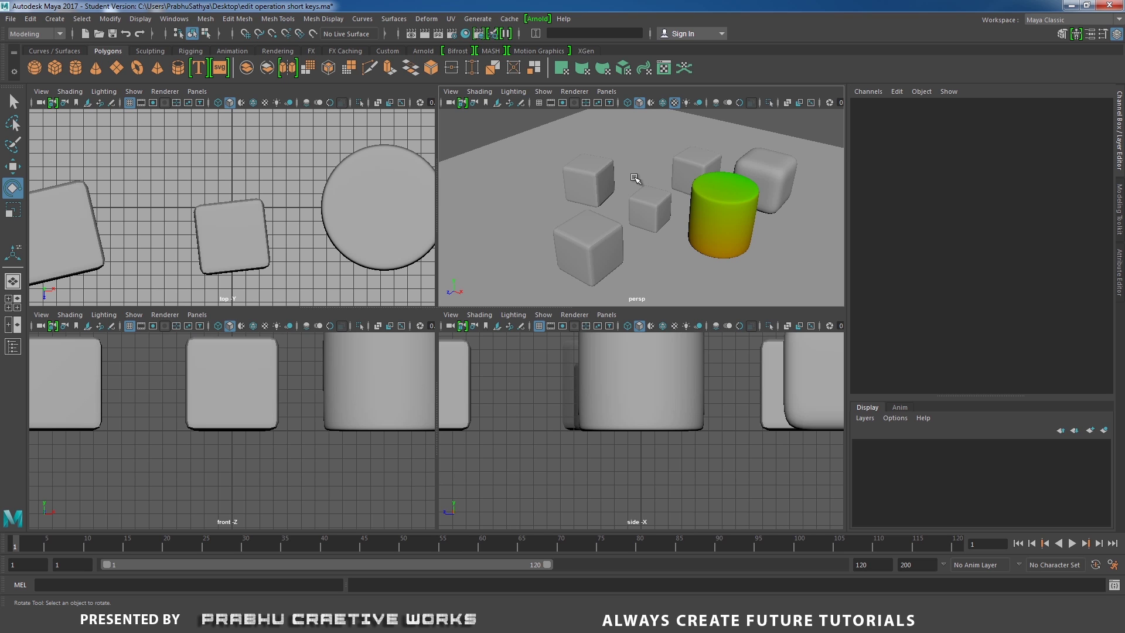
{"action": "mouse_move", "coordinate": [630, 176]}
{"action": "middle_mouse_down", "text": "alt"}
{"action": "mouse_move", "coordinate": [603, 196]}
{"action": "mouse_move", "coordinate": [627, 186]}
{"action": "middle_mouse_up", "text": "alt"}
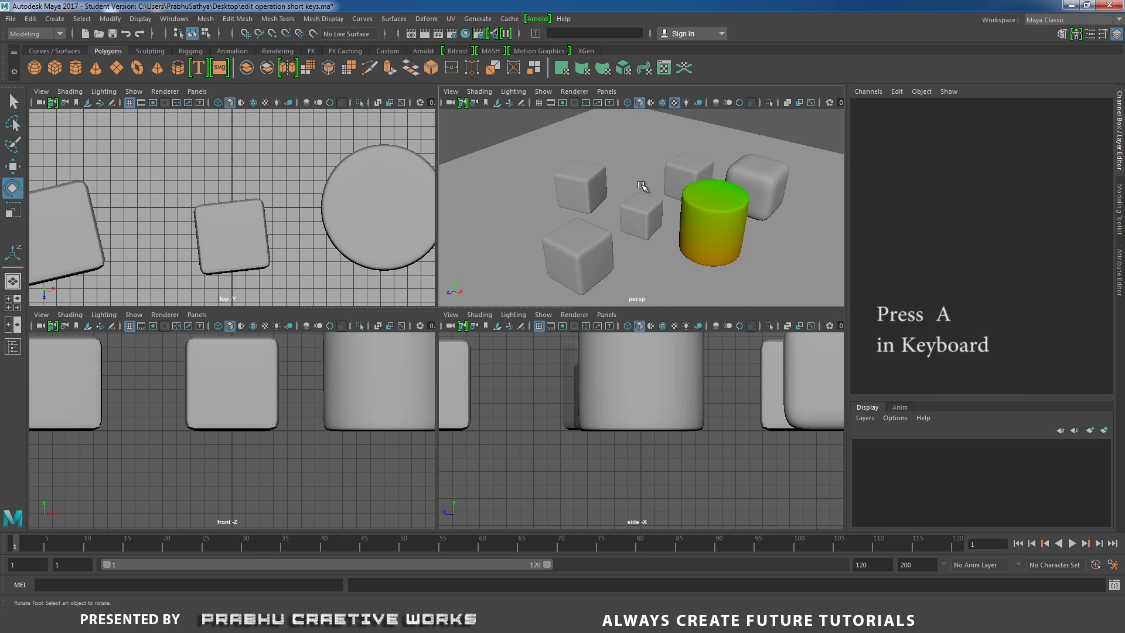
{"action": "key", "text": "a"}
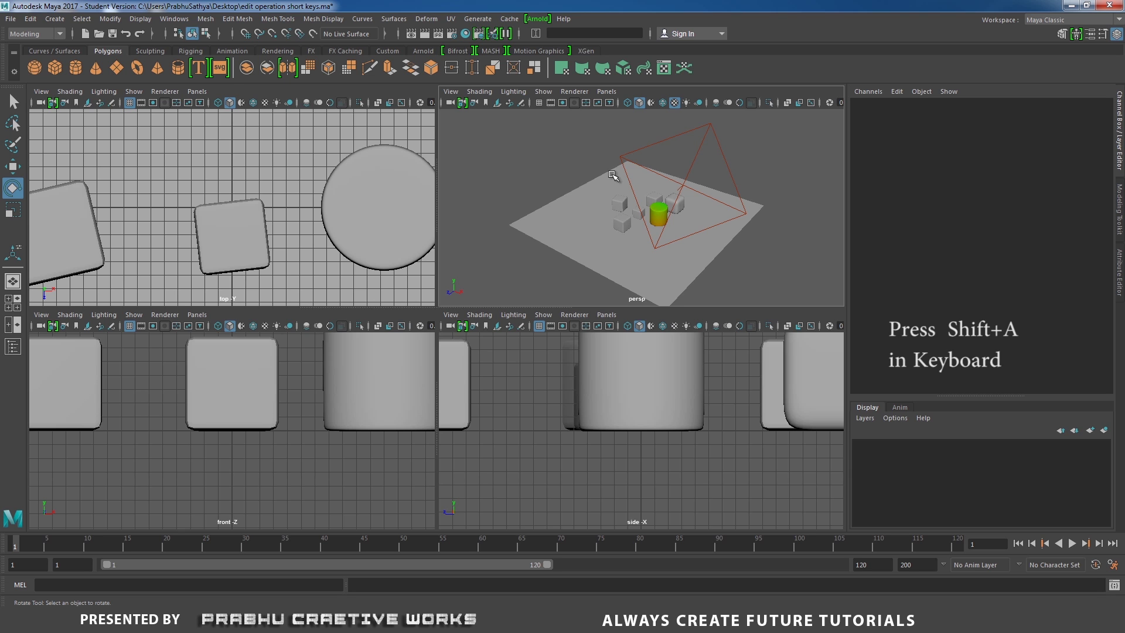
{"action": "key", "text": "shift+a"}
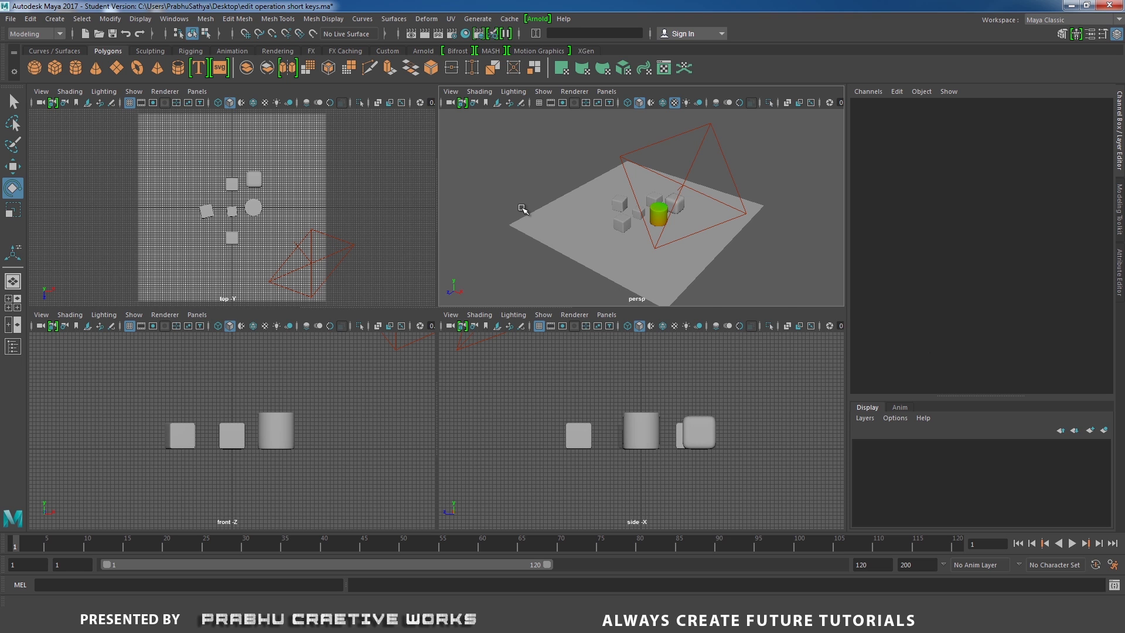
Zoom the perspective, top, front and side views in on the cubes and cylinder.
{"action": "scroll", "coordinate": [575, 212], "scroll_direction": "up", "scroll_amount": 10}
{"action": "scroll", "coordinate": [193, 208], "scroll_direction": "up", "scroll_amount": 5}
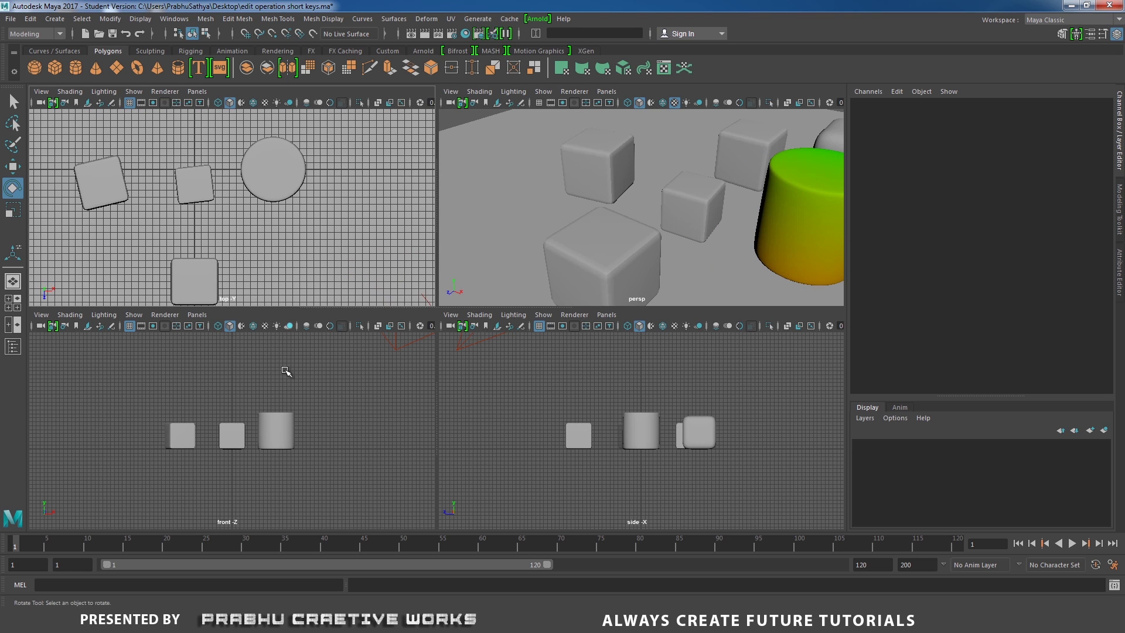
{"action": "scroll", "coordinate": [284, 372], "scroll_direction": "up", "scroll_amount": 3}
{"action": "scroll", "coordinate": [608, 426], "scroll_direction": "up", "scroll_amount": 4}
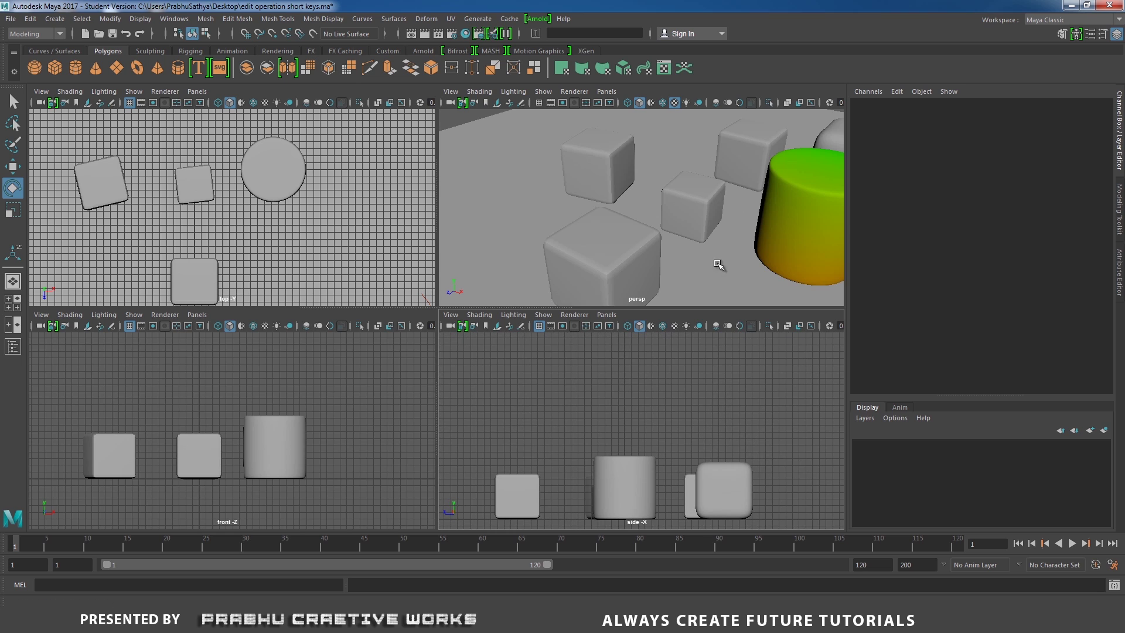
{"action": "scroll", "coordinate": [709, 258], "scroll_direction": "up", "scroll_amount": 3}
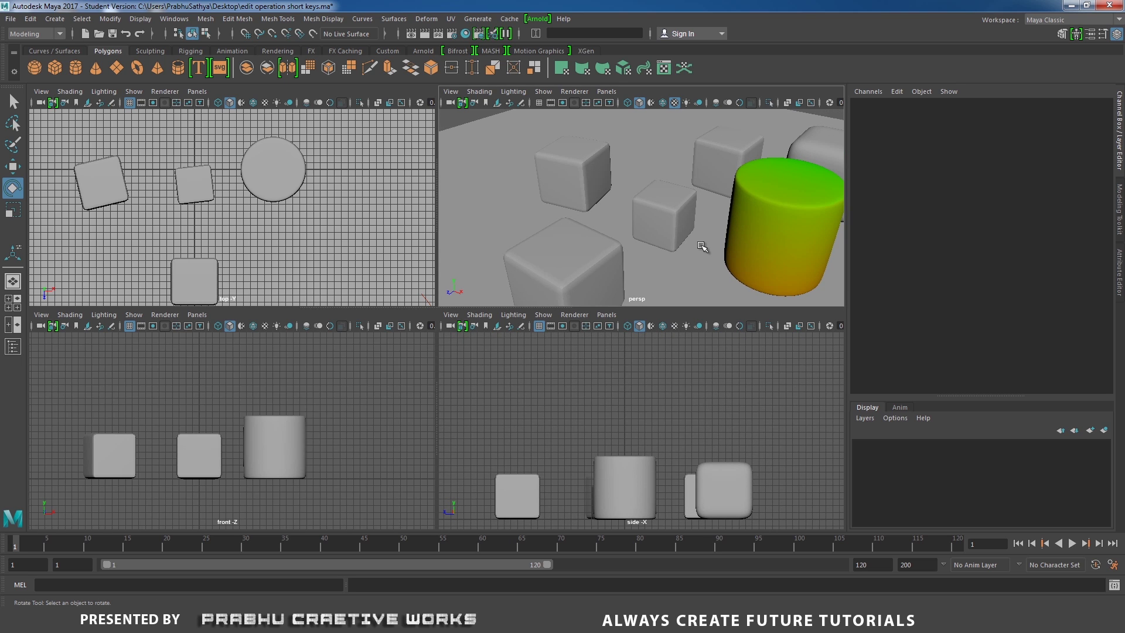
Frame the whole scene in the perspective view and in all four views.
{"action": "key", "text": "a"}
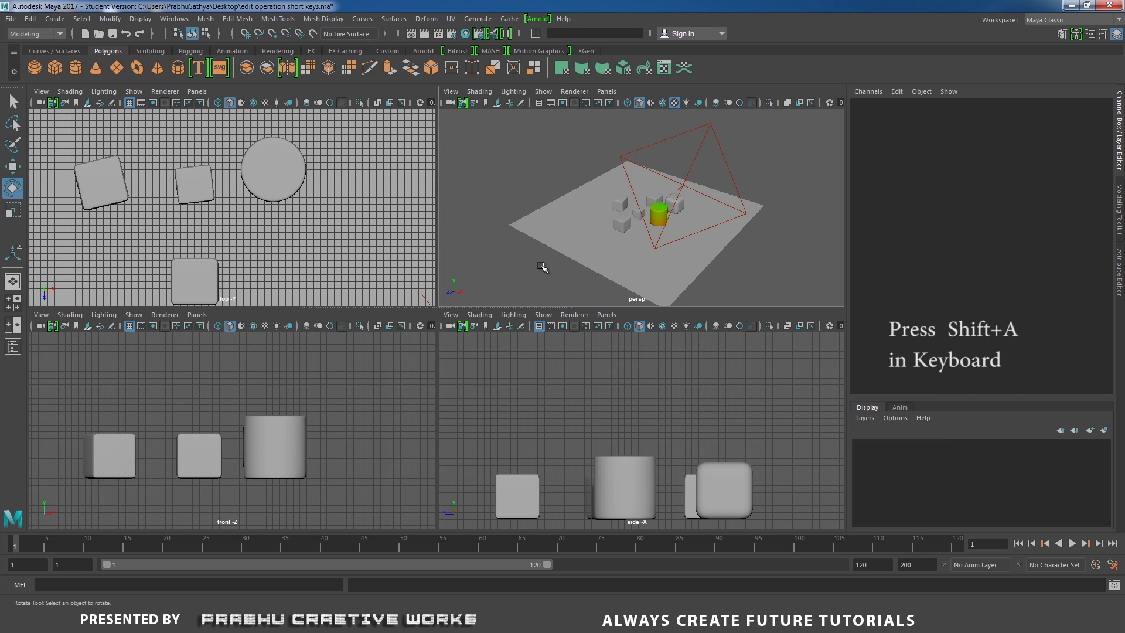
{"action": "key", "text": "shift+a"}
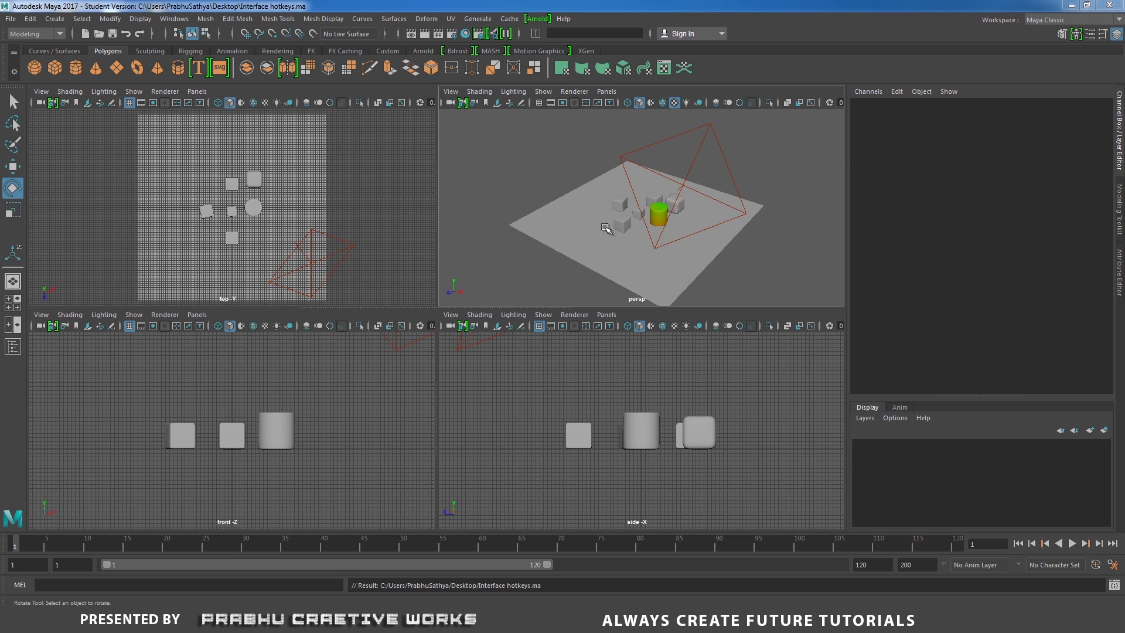
Select the front cube, switch to the Select tool and frame the cube in the perspective view.
{"action": "left_click", "coordinate": [622, 225]}
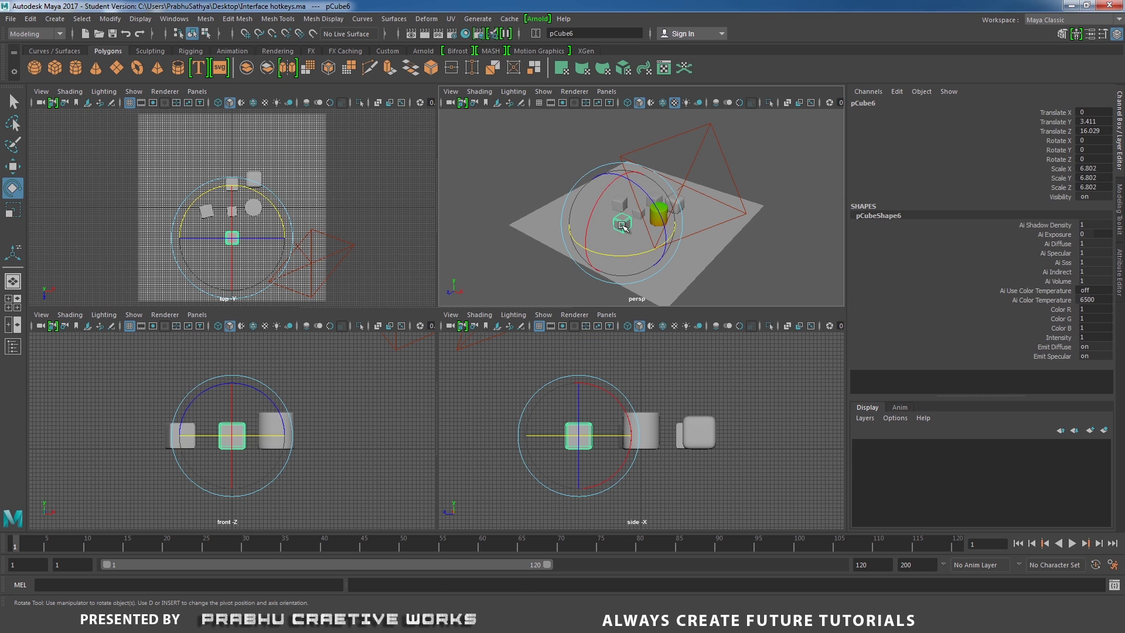
{"action": "left_click", "coordinate": [527, 184]}
{"action": "left_click", "coordinate": [618, 204]}
{"action": "left_click", "coordinate": [491, 189]}
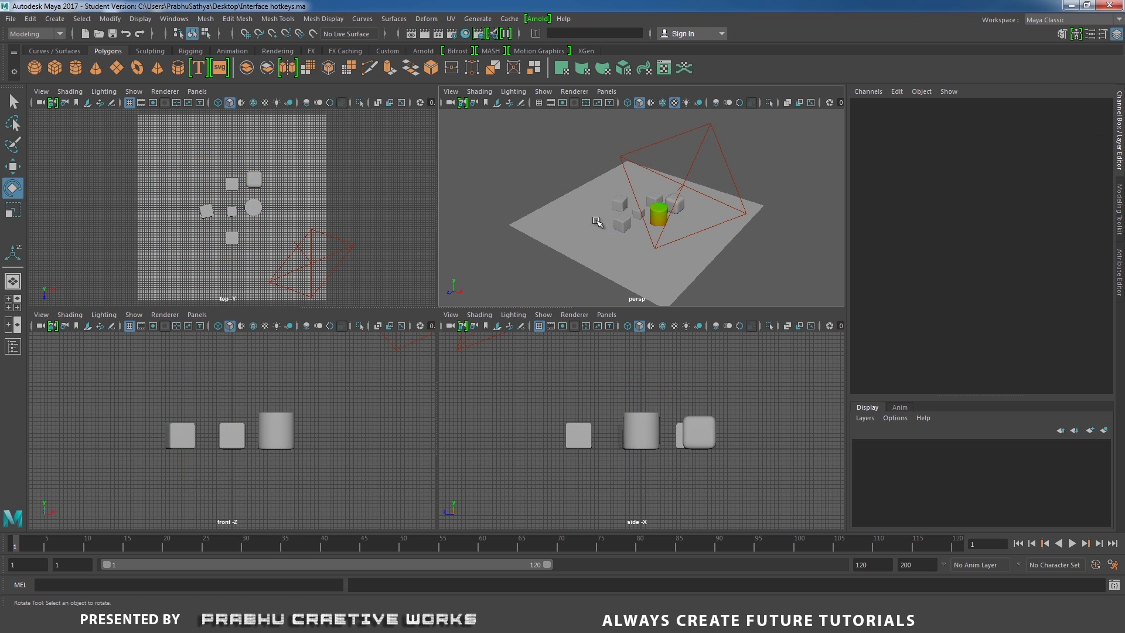
{"action": "left_click", "coordinate": [619, 223]}
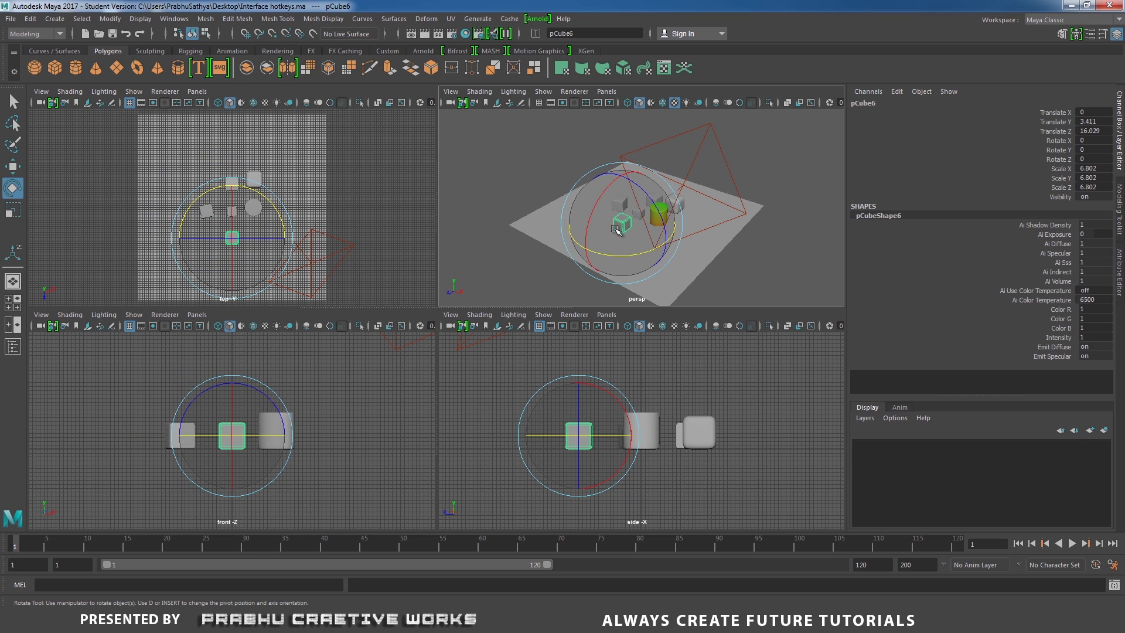
{"action": "key", "text": "q"}
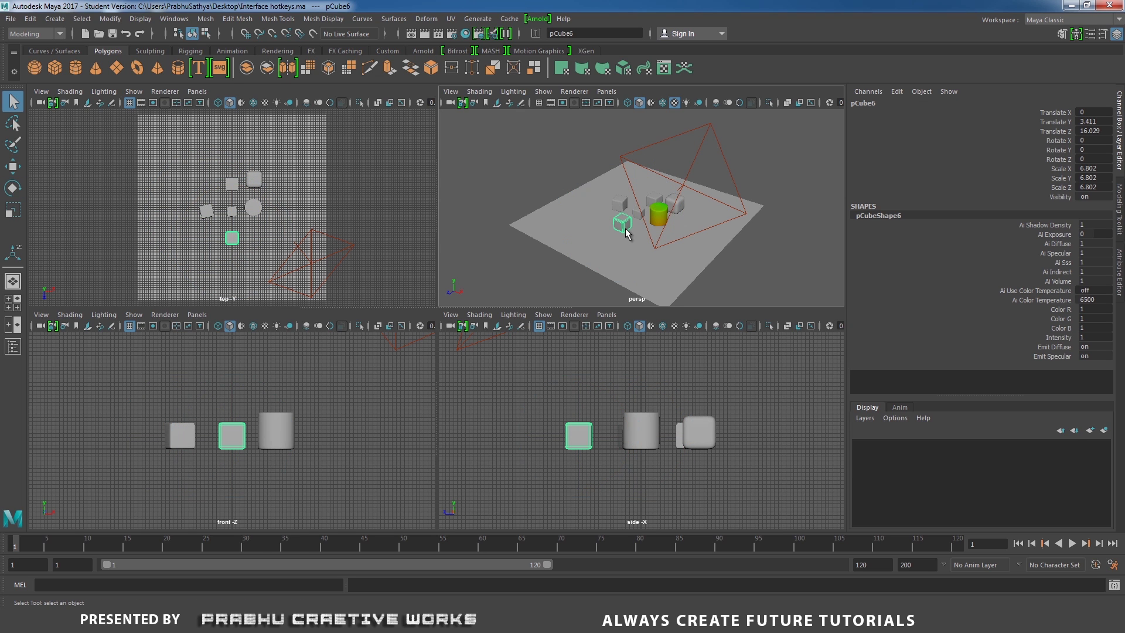
{"action": "key", "text": "f"}
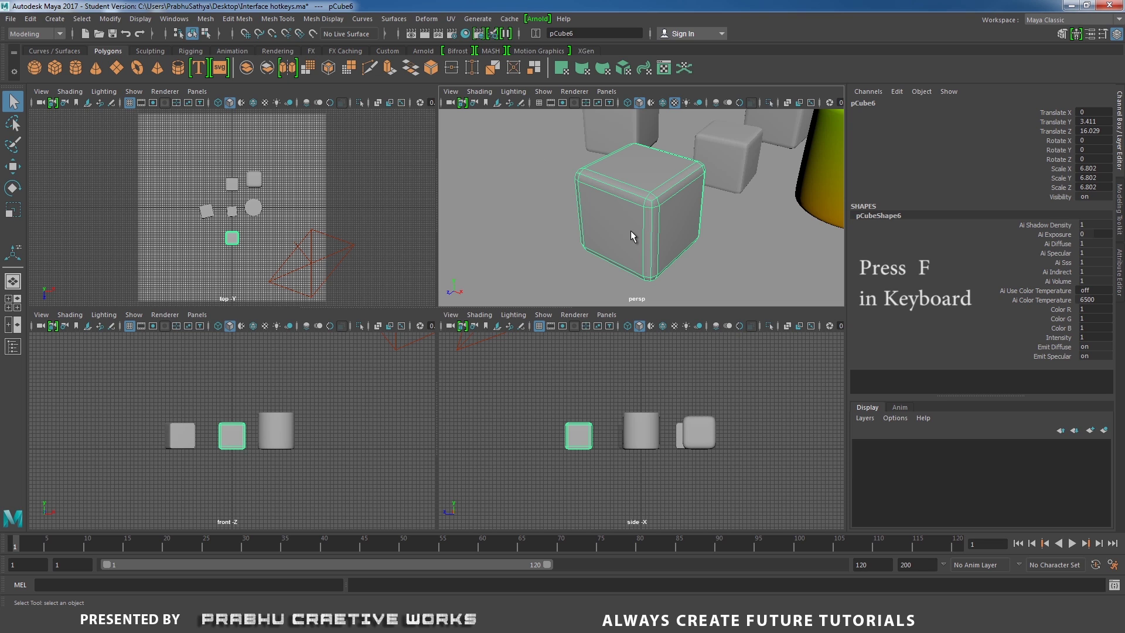
{"action": "scroll", "coordinate": [732, 246], "scroll_direction": "down", "scroll_amount": 10}
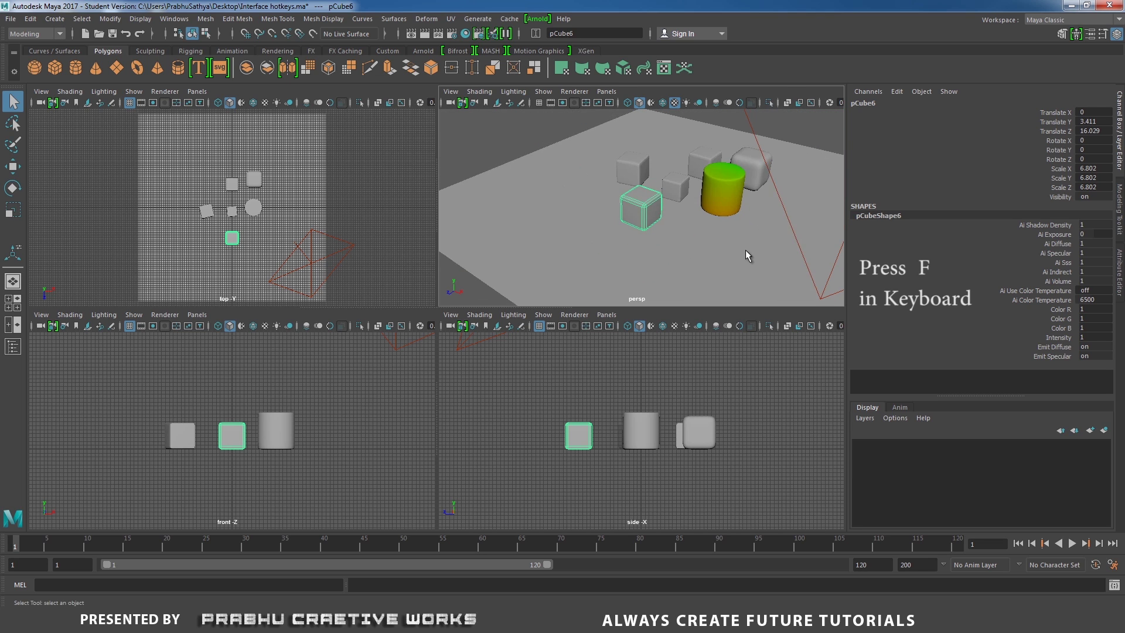
Frame the cube named parent and the cylinder one at a time in the perspective view.
{"action": "left_click", "coordinate": [643, 190]}
{"action": "key", "text": "f"}
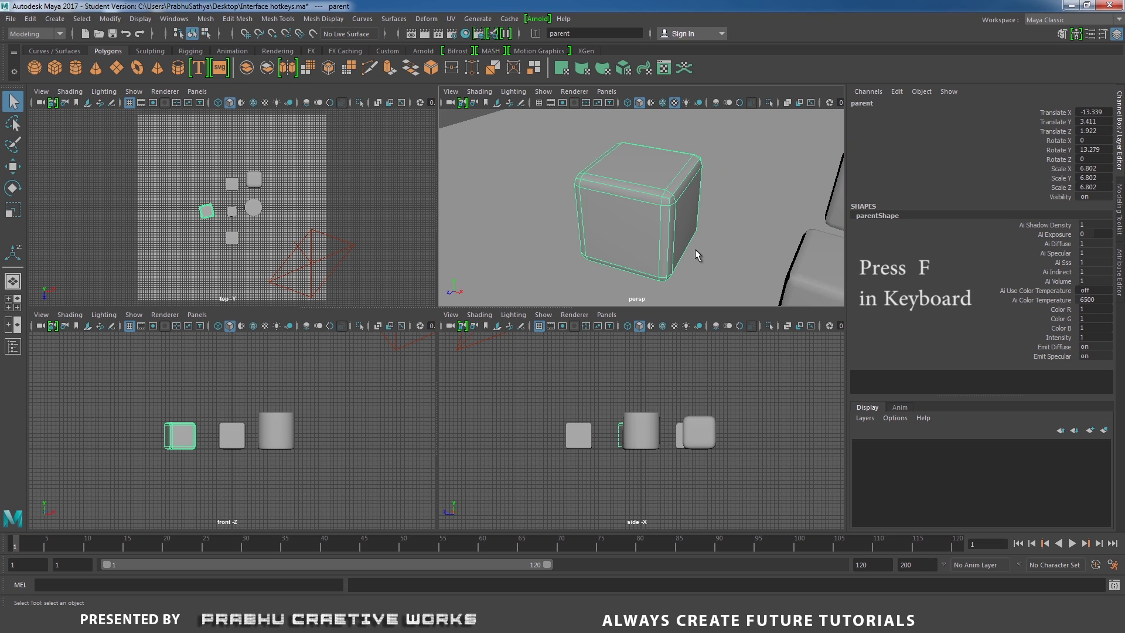
{"action": "scroll", "coordinate": [649, 213], "scroll_direction": "down", "scroll_amount": 10}
{"action": "left_click", "coordinate": [644, 193]}
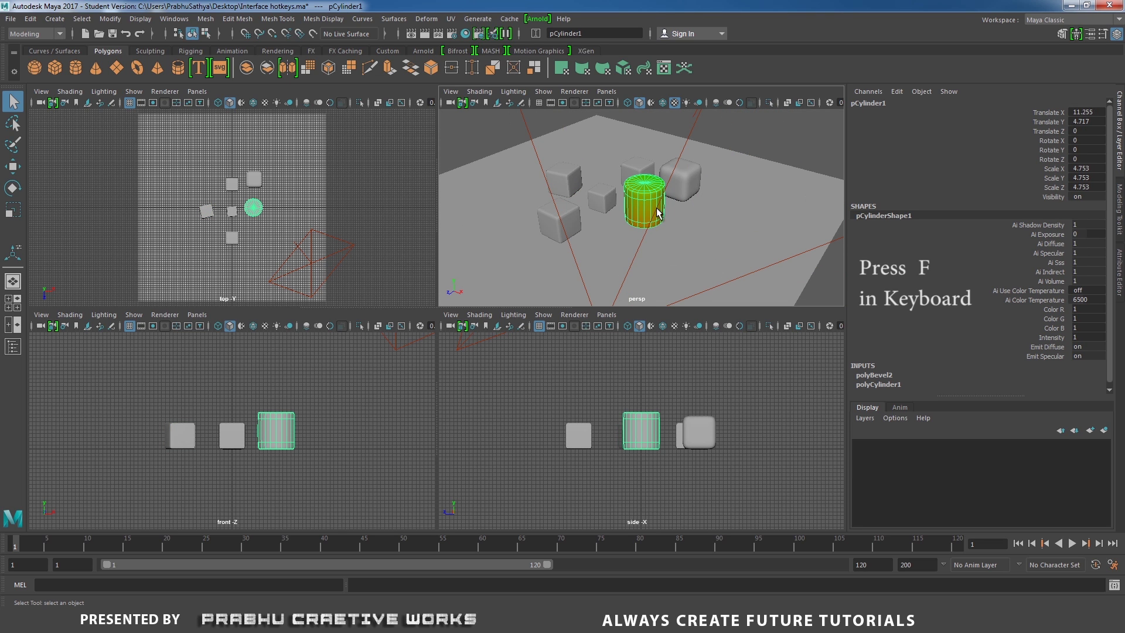
{"action": "key", "text": "f"}
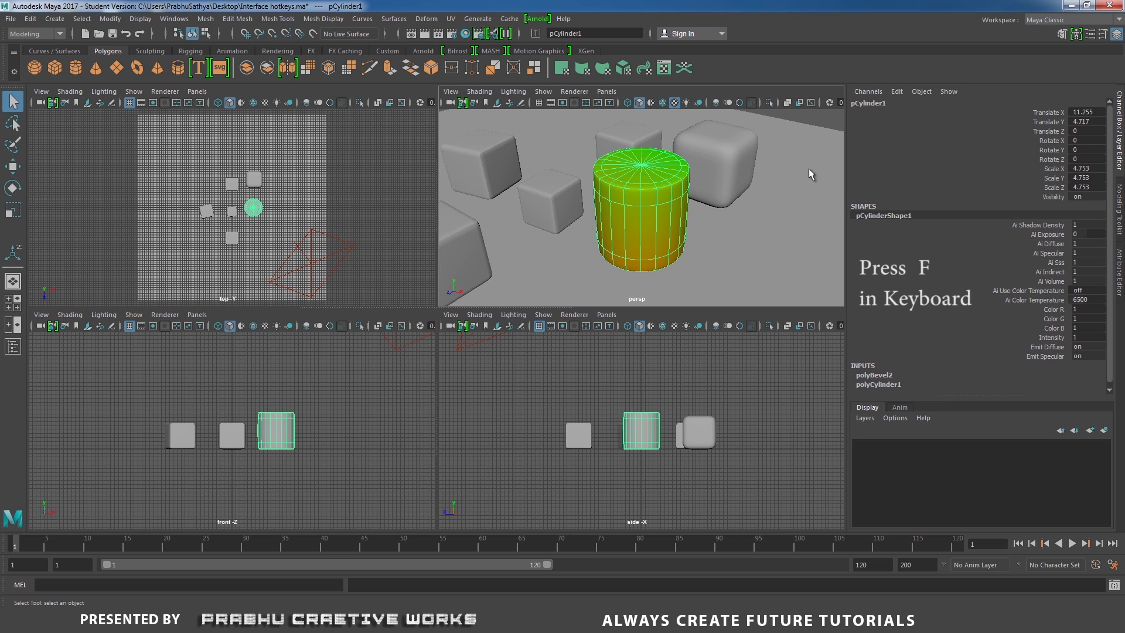
Select the front cube and frame it in all four views at once.
{"action": "scroll", "coordinate": [673, 201], "scroll_direction": "down", "scroll_amount": 5}
{"action": "left_click_drag", "start_coordinate": [674, 202], "coordinate": [737, 202], "text": "alt"}
{"action": "left_click_drag", "start_coordinate": [674, 183], "coordinate": [683, 206], "text": "alt"}
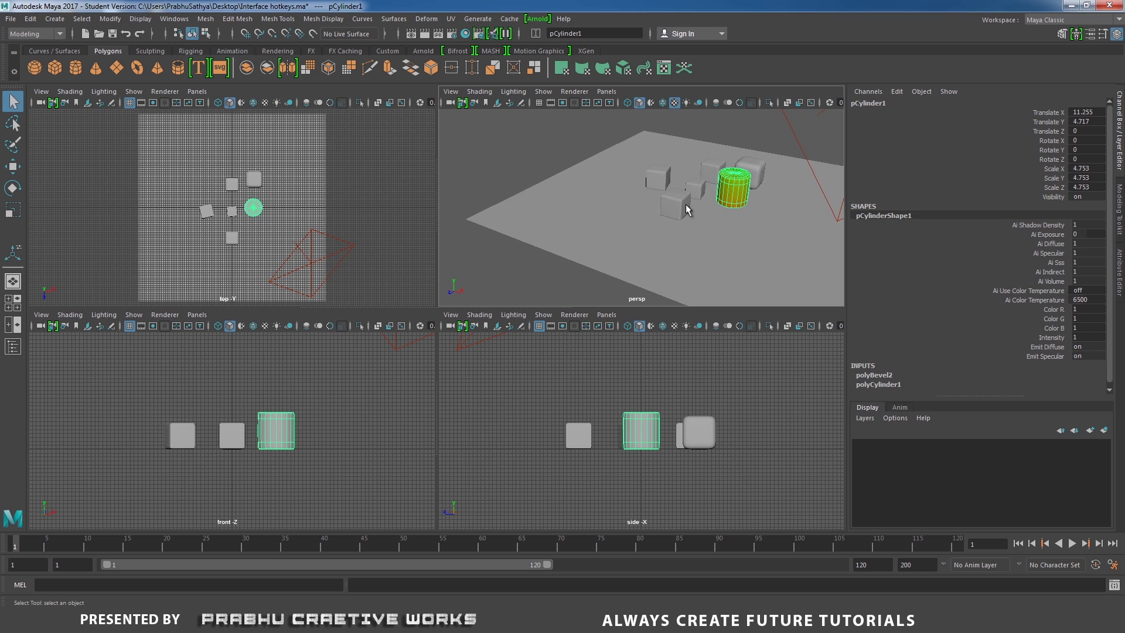
{"action": "left_click", "coordinate": [681, 205]}
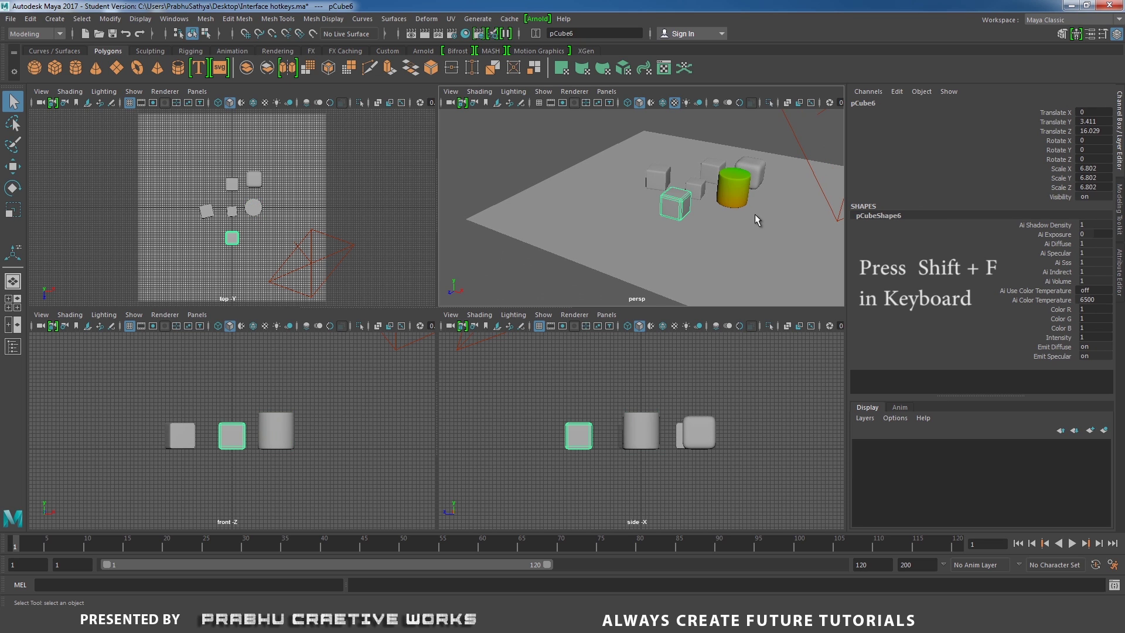
{"action": "key", "text": "shift+f"}
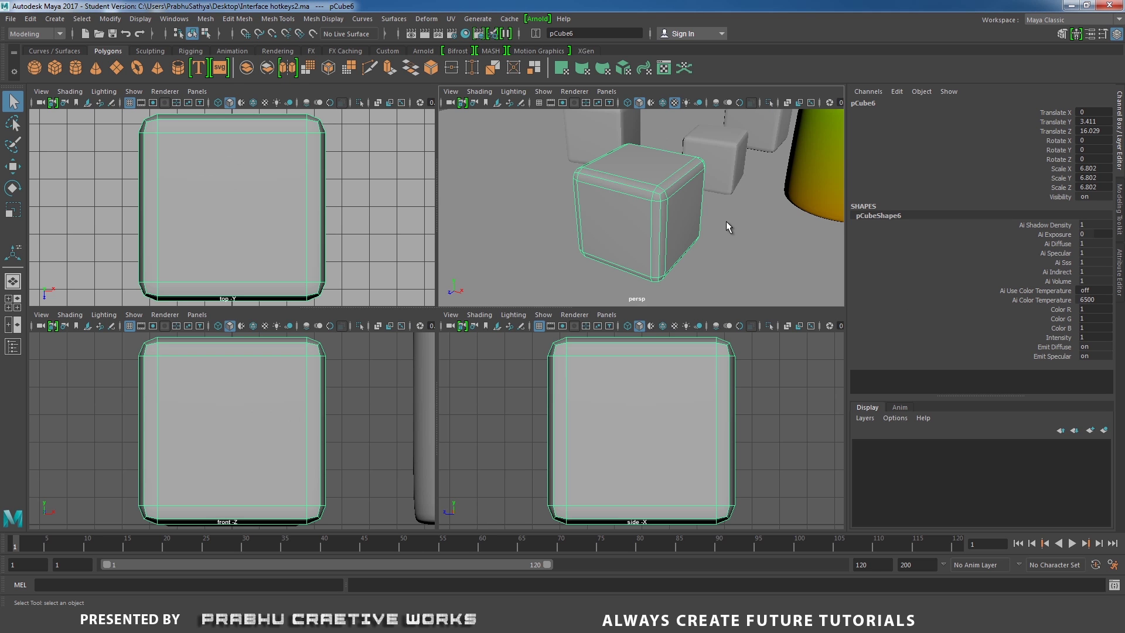
Maximize the perspective view, deselect the cube, and orbit and pan around the objects to create several camera moves.
{"action": "key", "text": "space"}
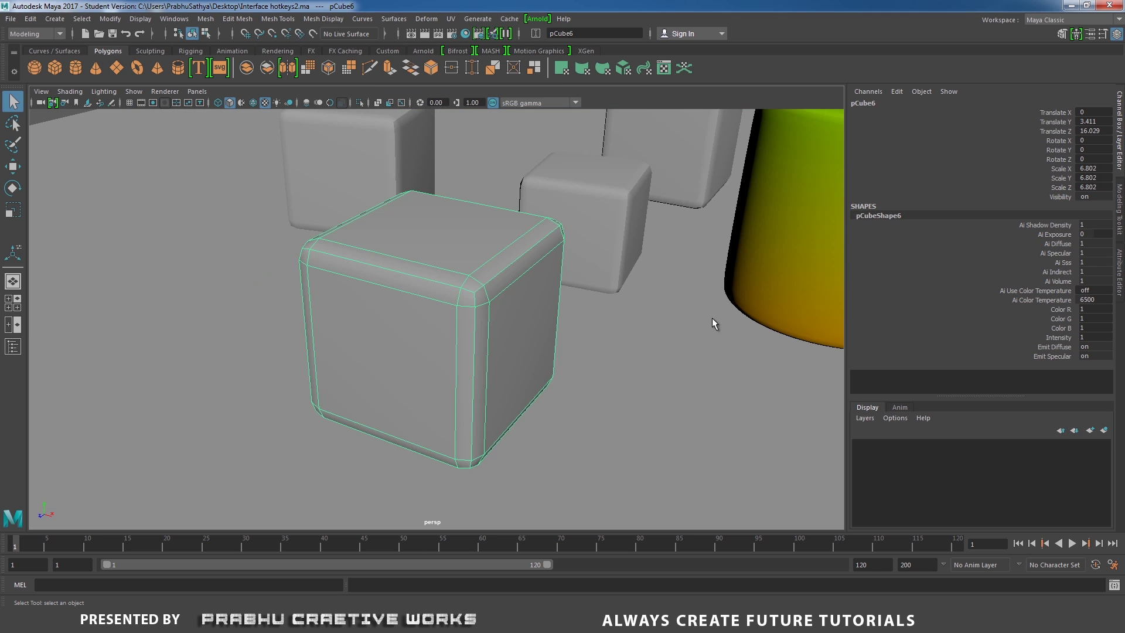
{"action": "right_click_drag", "start_coordinate": [712, 324], "coordinate": [774, 360], "text": "alt"}
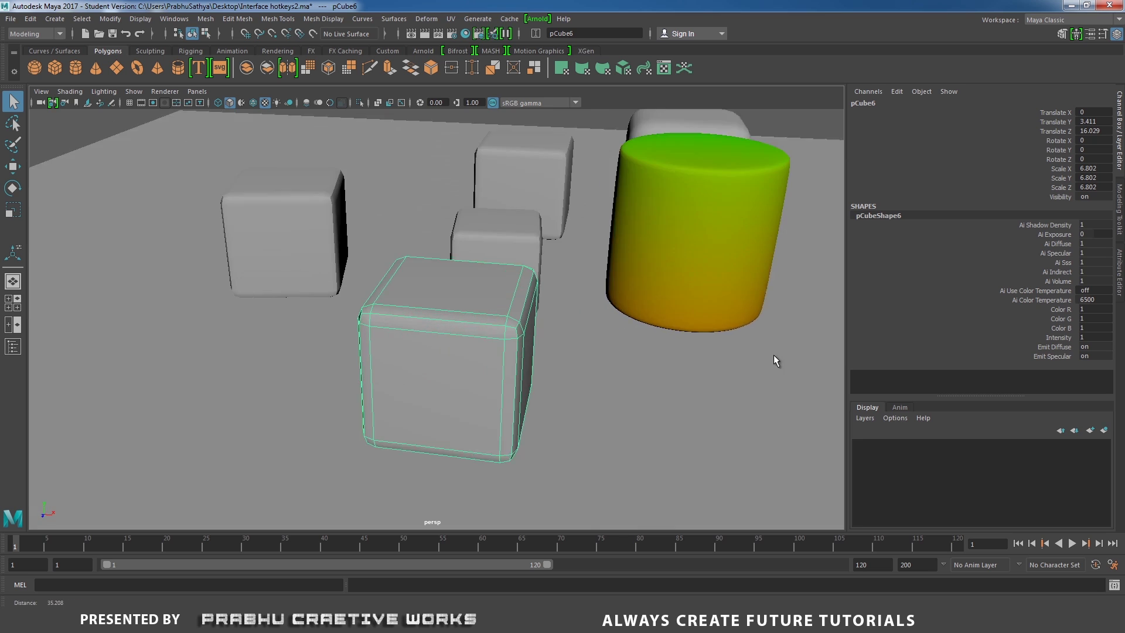
{"action": "left_click_drag", "start_coordinate": [774, 357], "coordinate": [701, 195], "text": "alt"}
{"action": "left_click", "coordinate": [690, 182]}
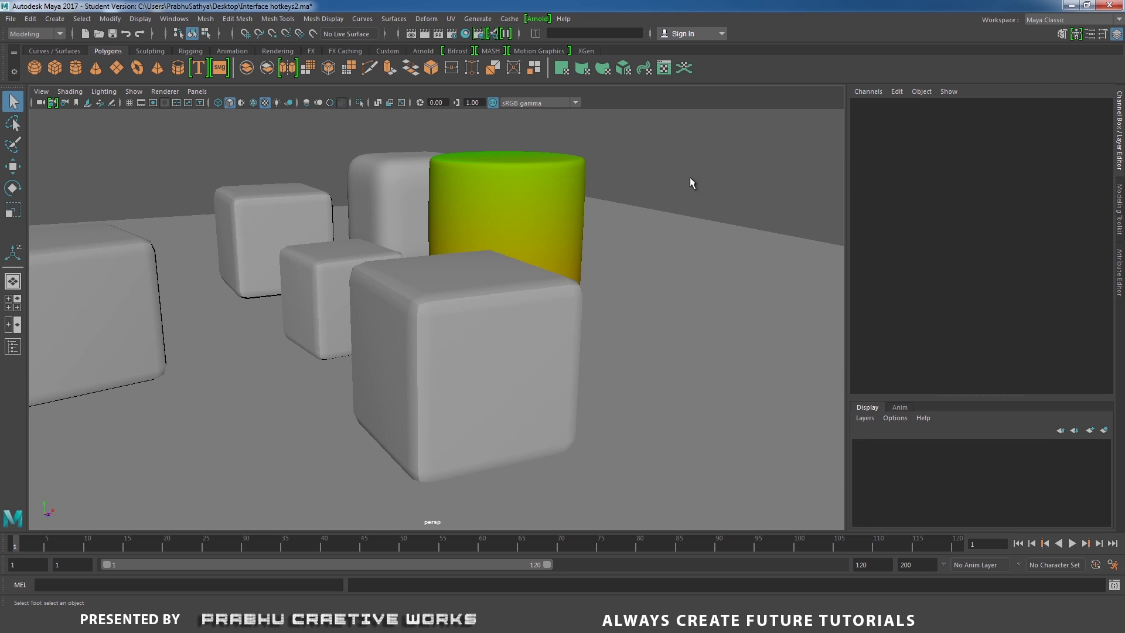
{"action": "middle_click_drag", "start_coordinate": [623, 216], "coordinate": [683, 202], "text": "alt"}
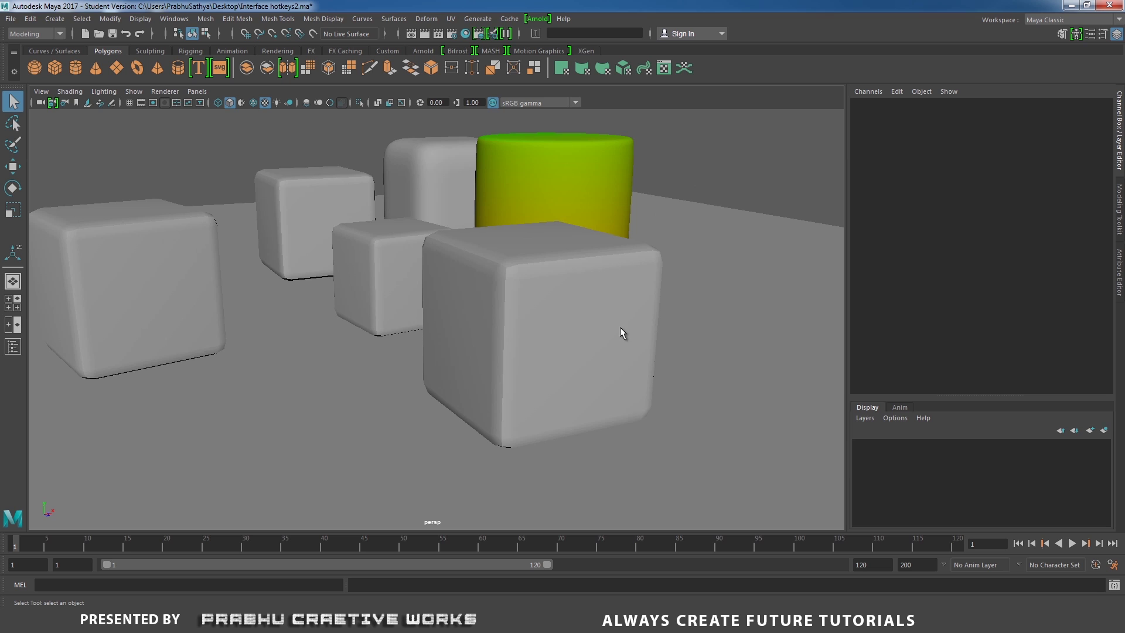
{"action": "left_click_drag", "start_coordinate": [610, 339], "coordinate": [540, 356], "text": "alt"}
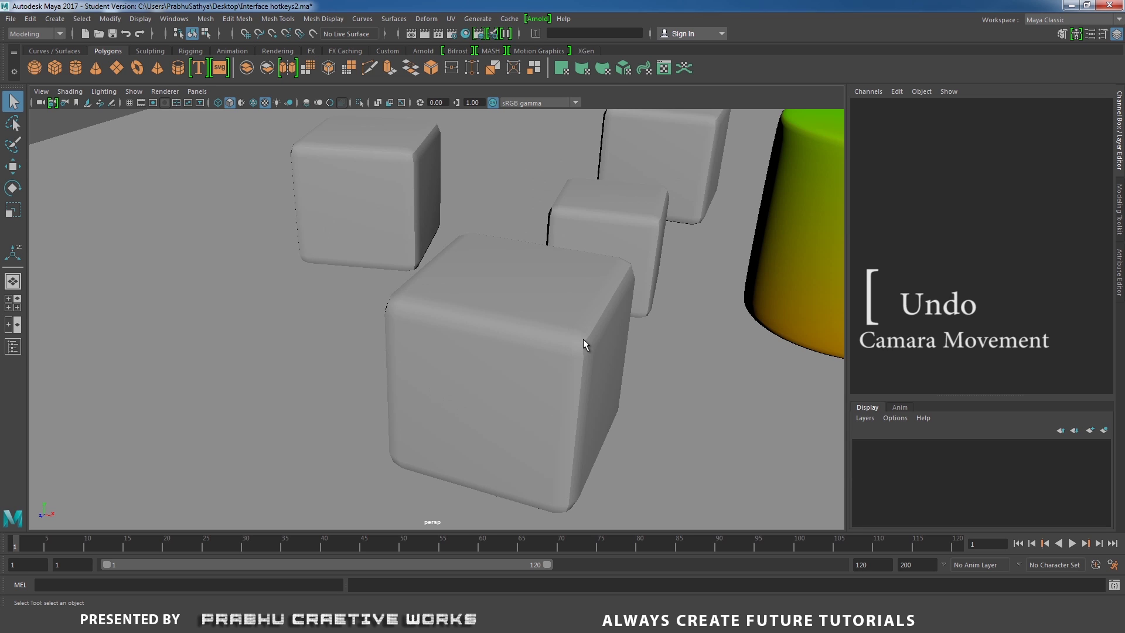
Undo and redo the last camera movement in the perspective view several times.
{"action": "key", "text": "bracketleft"}
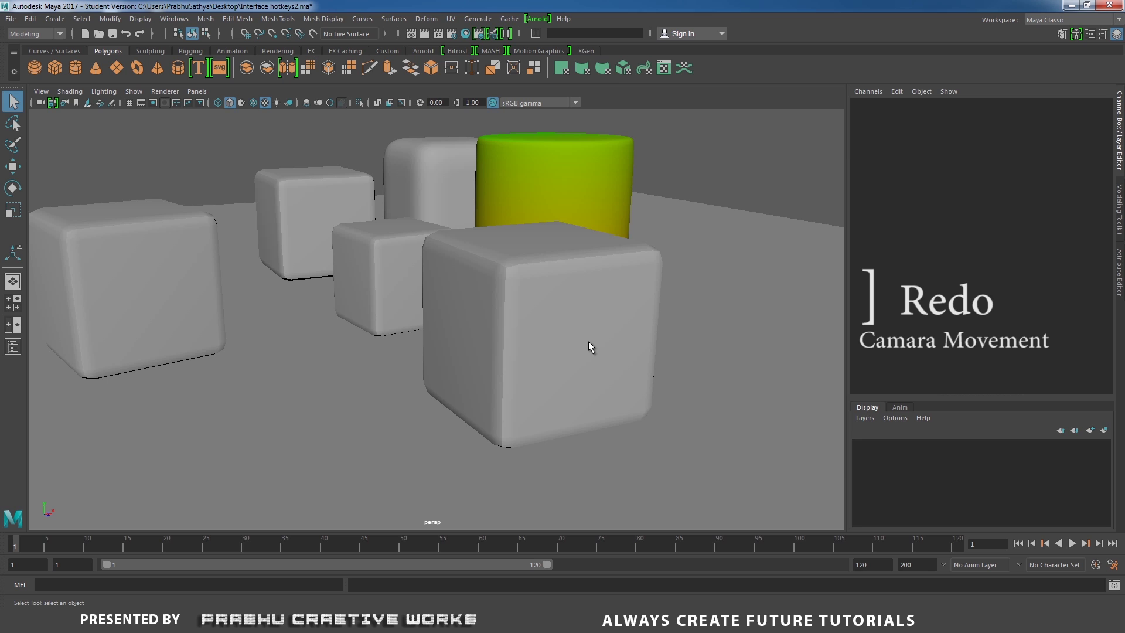
{"action": "key", "text": "bracketright"}
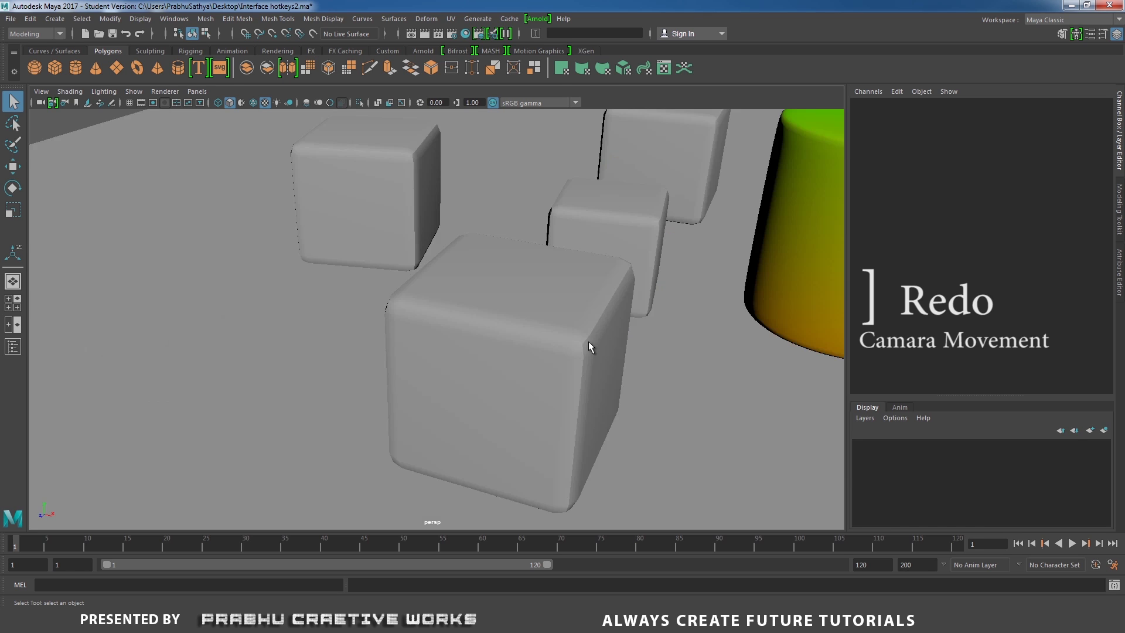
{"action": "key", "text": "bracketright"}
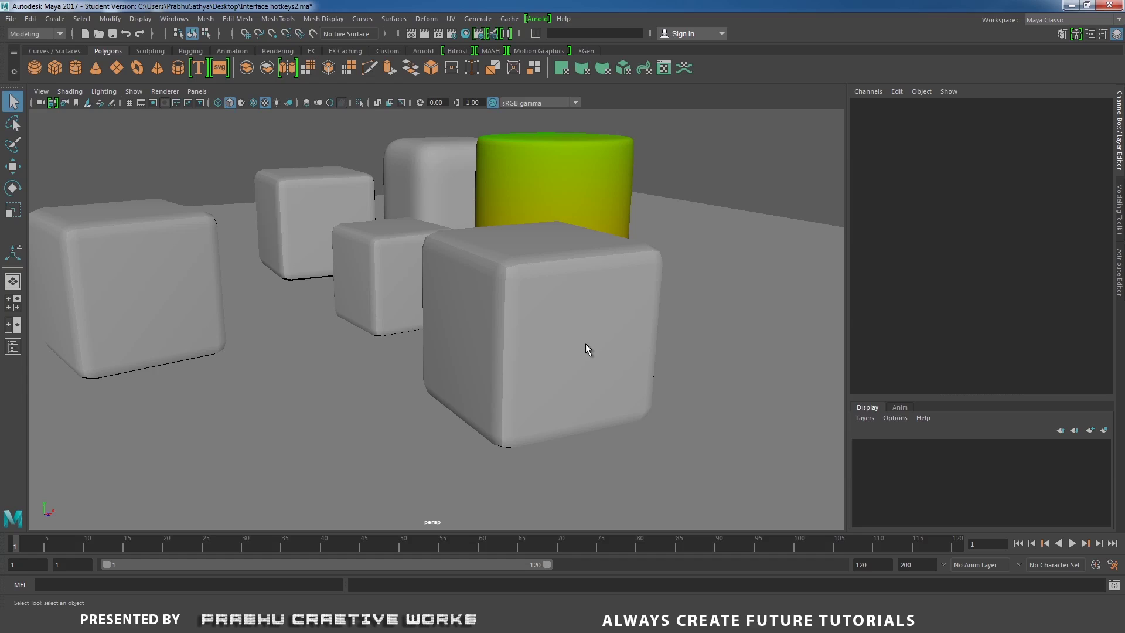
{"action": "key", "text": "bracketright"}
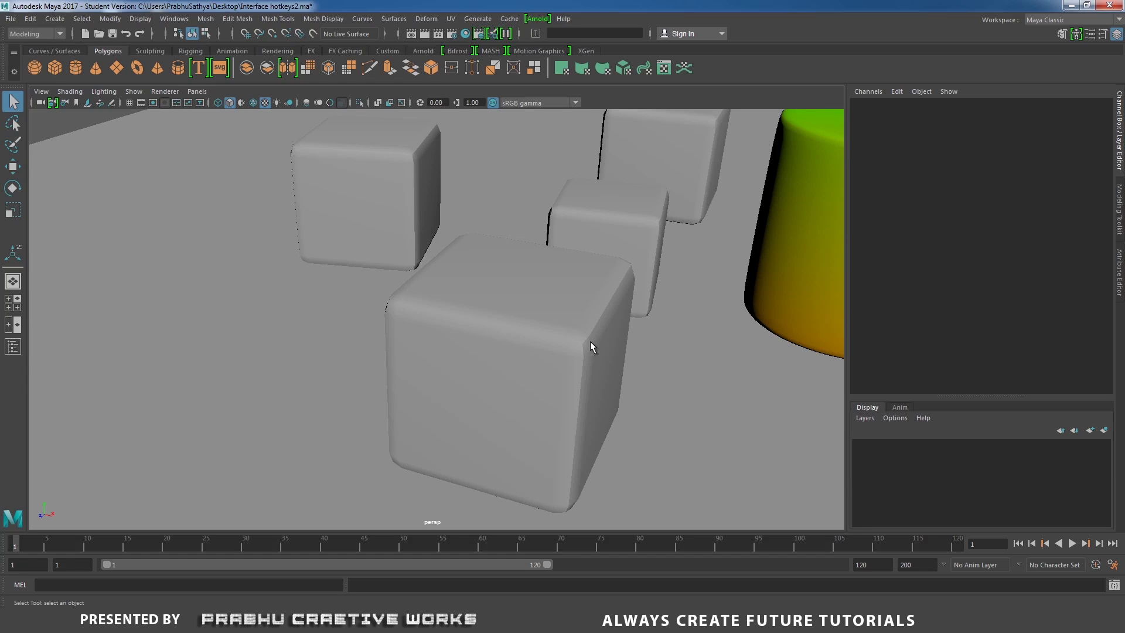
{"action": "key", "text": "bracketright"}
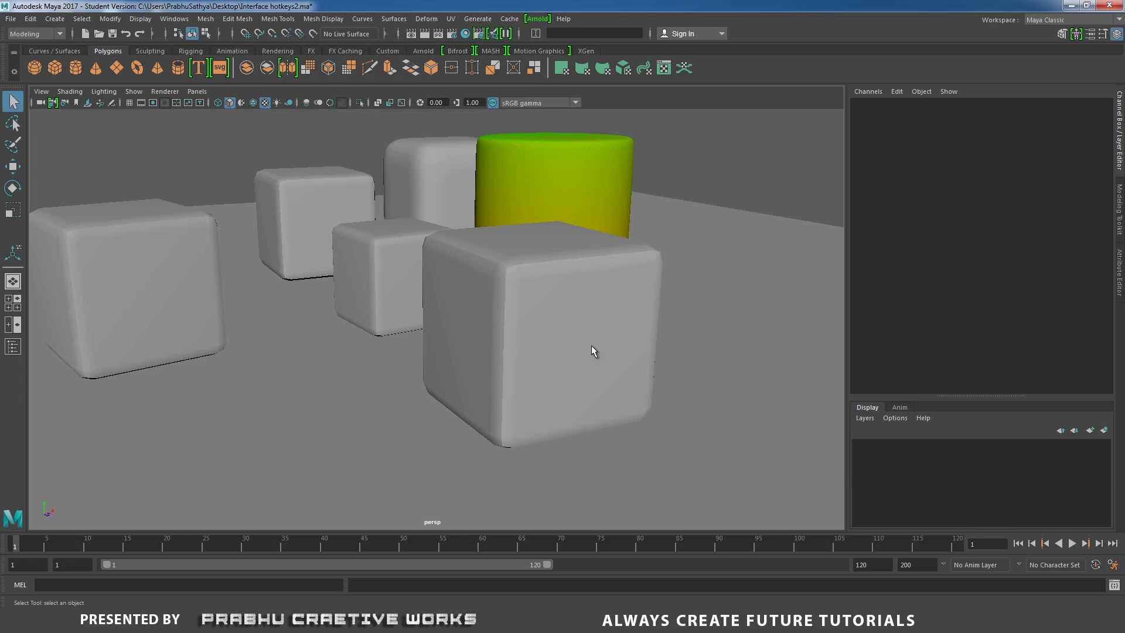
Orbit the perspective view again and step backward and forward through the previous camera movements.
{"action": "left_click_drag", "start_coordinate": [665, 347], "coordinate": [598, 363], "text": "alt"}
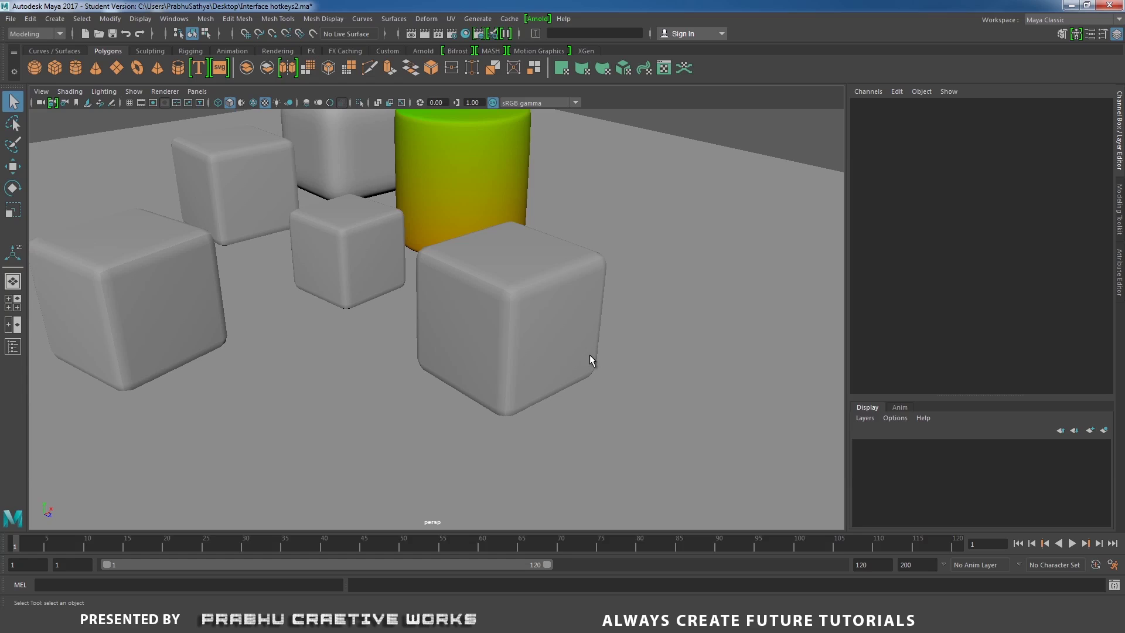
{"action": "key", "text": "bracketleft"}
{"action": "key", "text": "bracketleft"}
{"action": "key", "text": "bracketleft"}
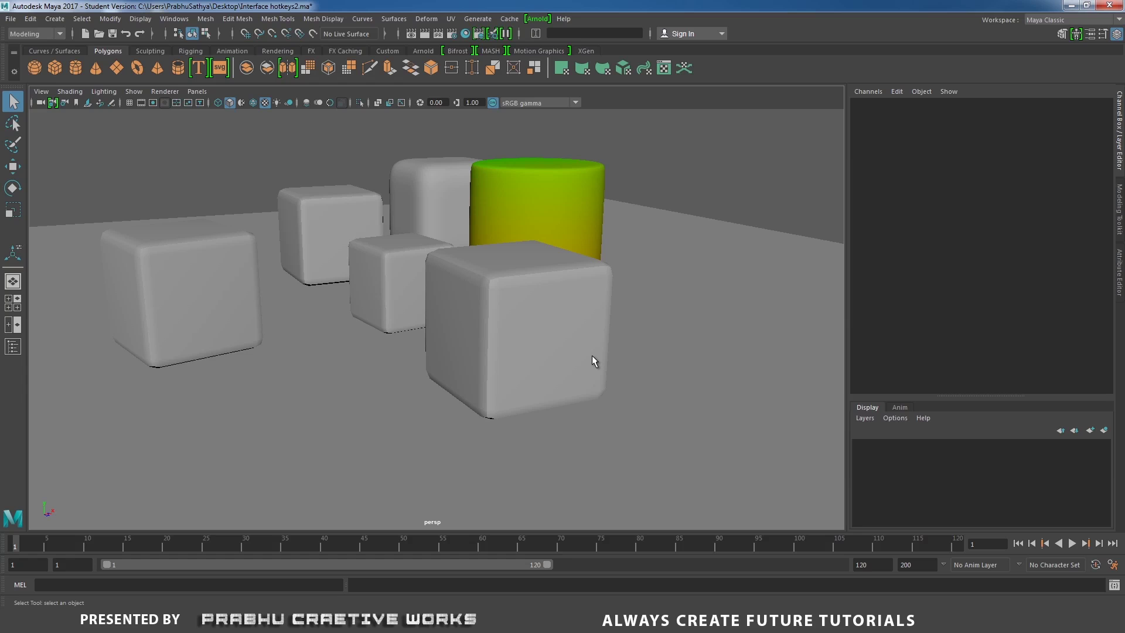
{"action": "key", "text": "bracketright"}
{"action": "key", "text": "bracketright"}
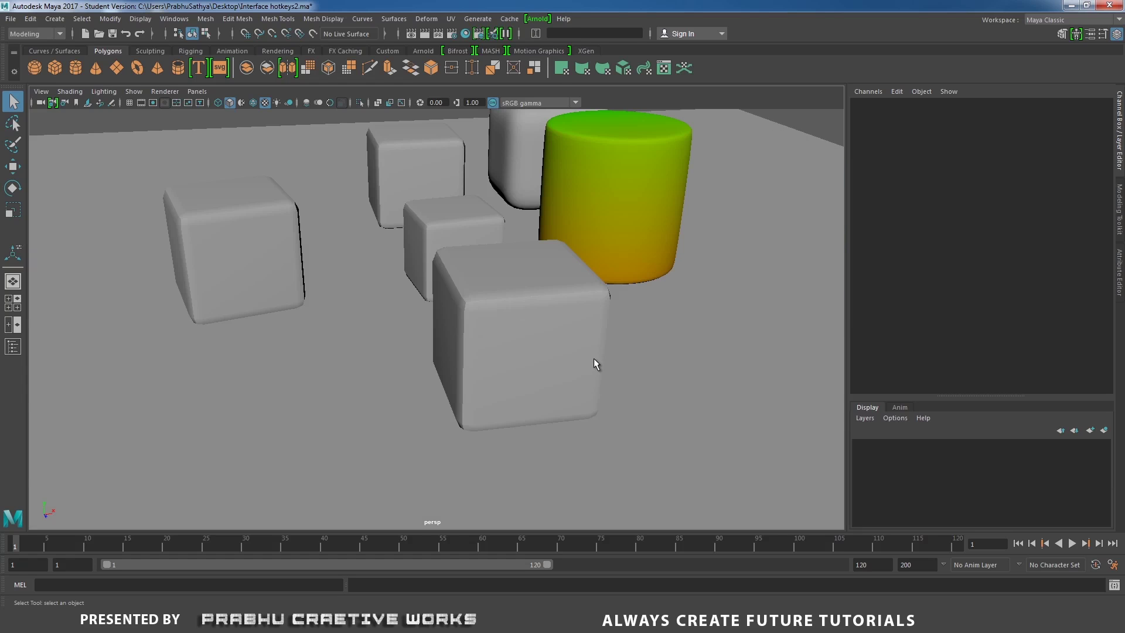
{"action": "key", "text": "bracketleft"}
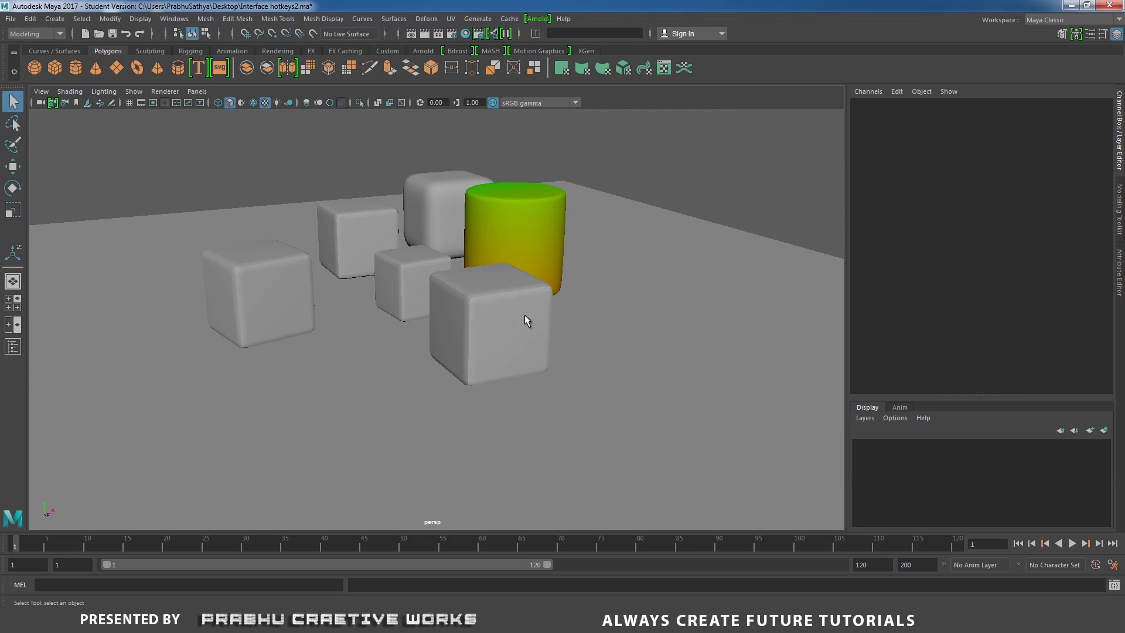
Cycle the viewport background through its available colors, ending on the blue gradient.
{"action": "middle_click_drag", "start_coordinate": [555, 295], "coordinate": [608, 316], "text": "alt"}
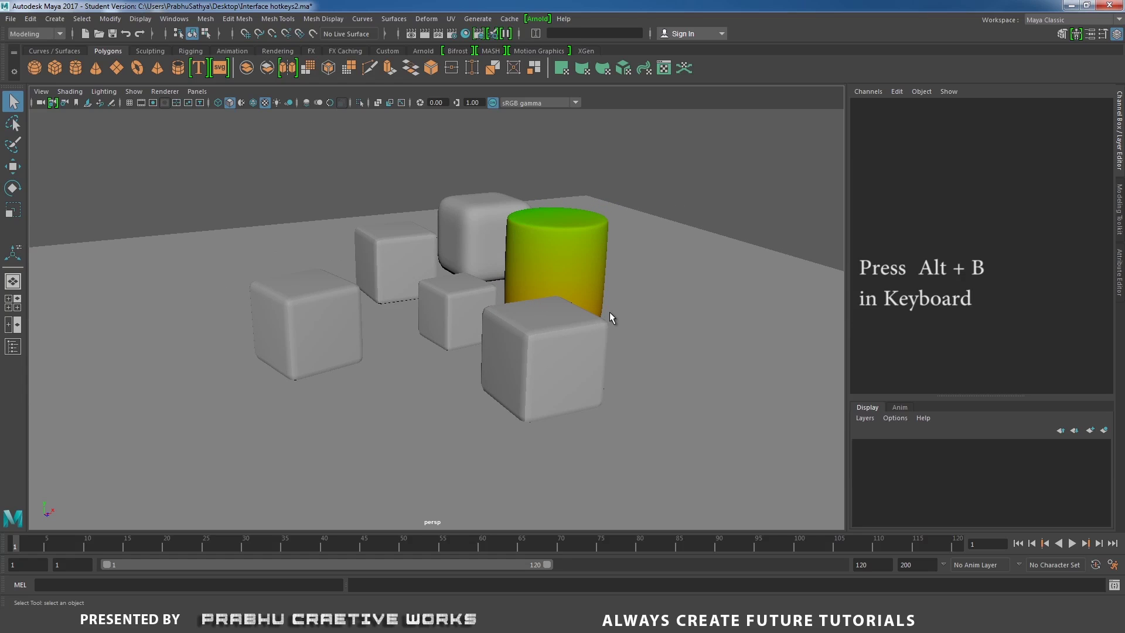
{"action": "key", "text": "alt+b"}
{"action": "scroll", "coordinate": [445, 258], "scroll_direction": "down", "scroll_amount": 6}
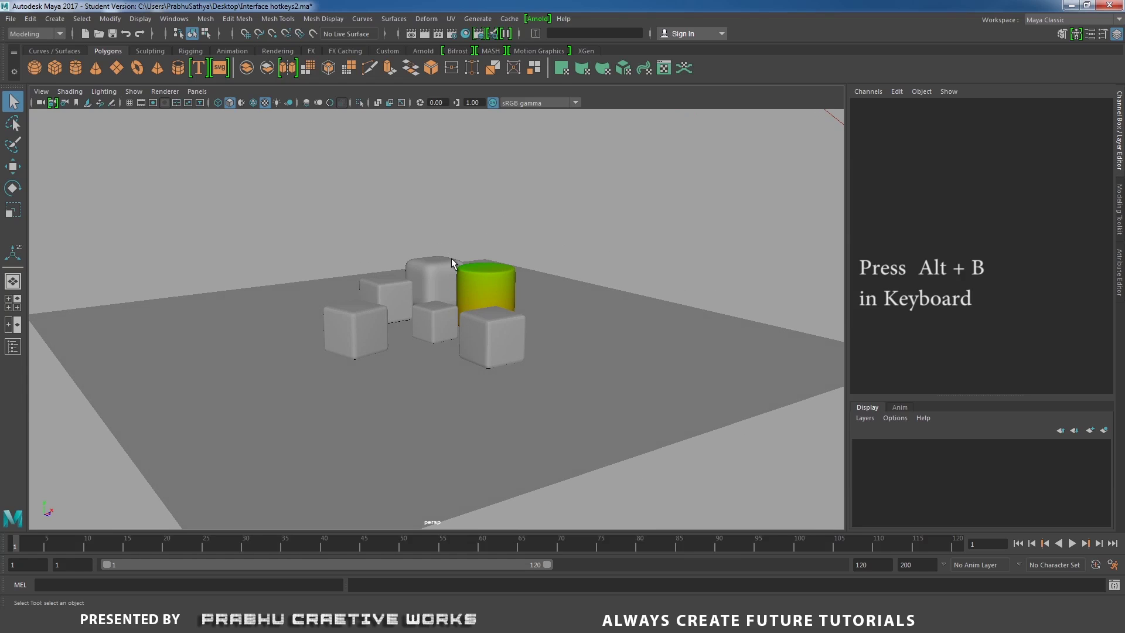
{"action": "key", "text": "alt+b"}
{"action": "key", "text": "alt+b"}
{"action": "key", "text": "alt+b"}
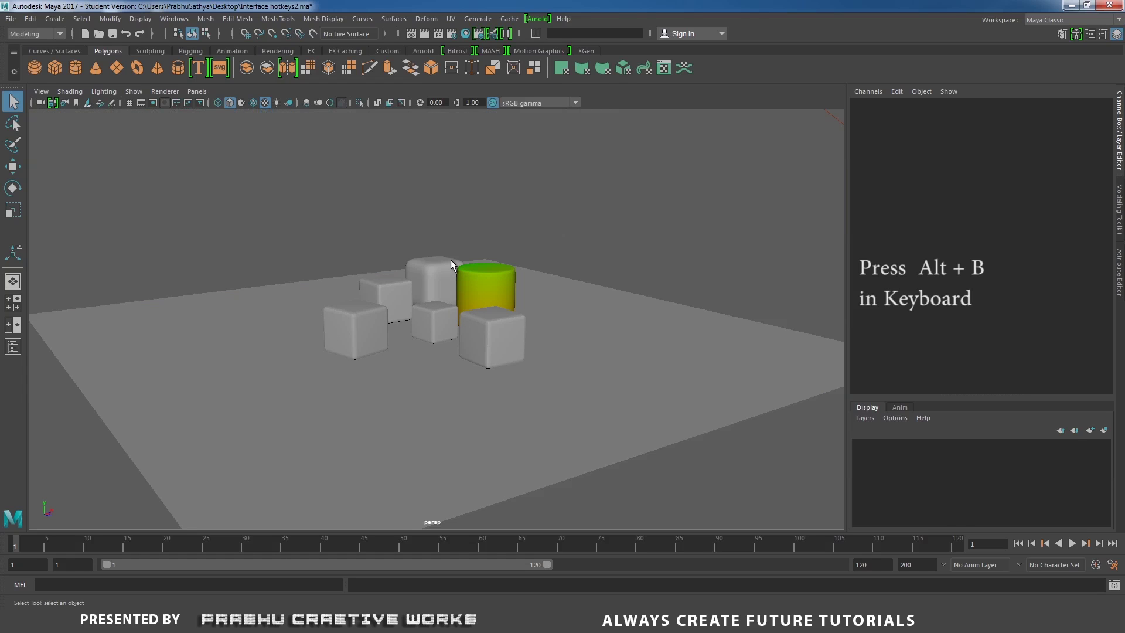
{"action": "key", "text": "alt+b"}
{"action": "key", "text": "alt+b"}
{"action": "key", "text": "alt+b"}
{"action": "key", "text": "alt+b"}
{"action": "key", "text": "alt+b"}
{"action": "key", "text": "alt+b"}
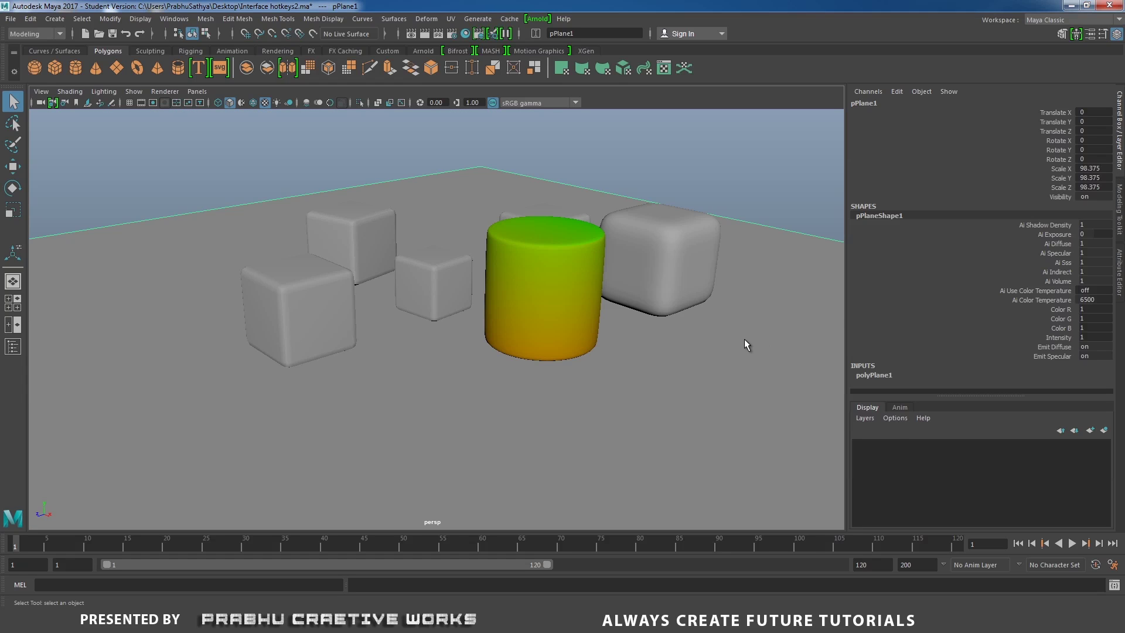
Return to the four-view layout, swapping the perspective and top views and restoring their original arrangement.
{"action": "key", "text": "space"}
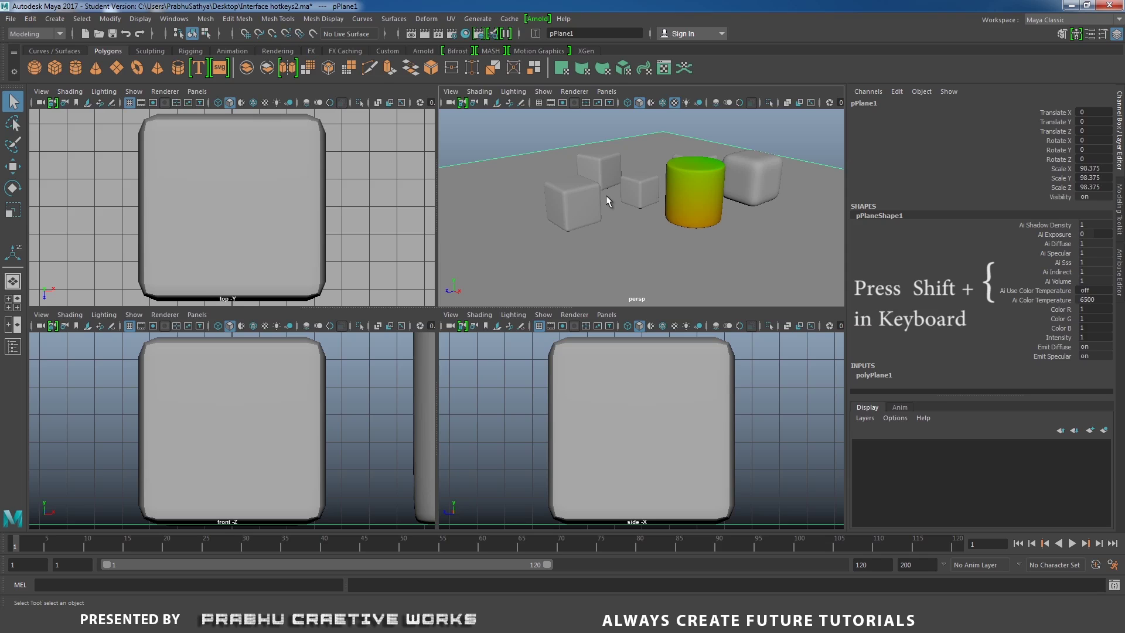
{"action": "key", "text": "shift+bracketleft"}
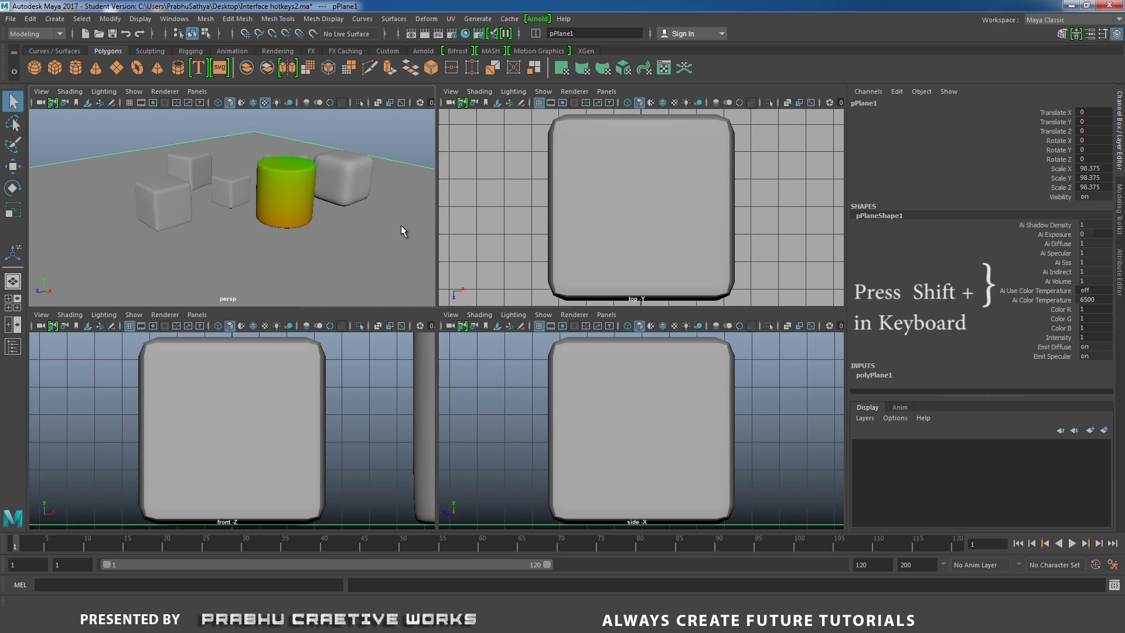
{"action": "key", "text": "shift+bracketright"}
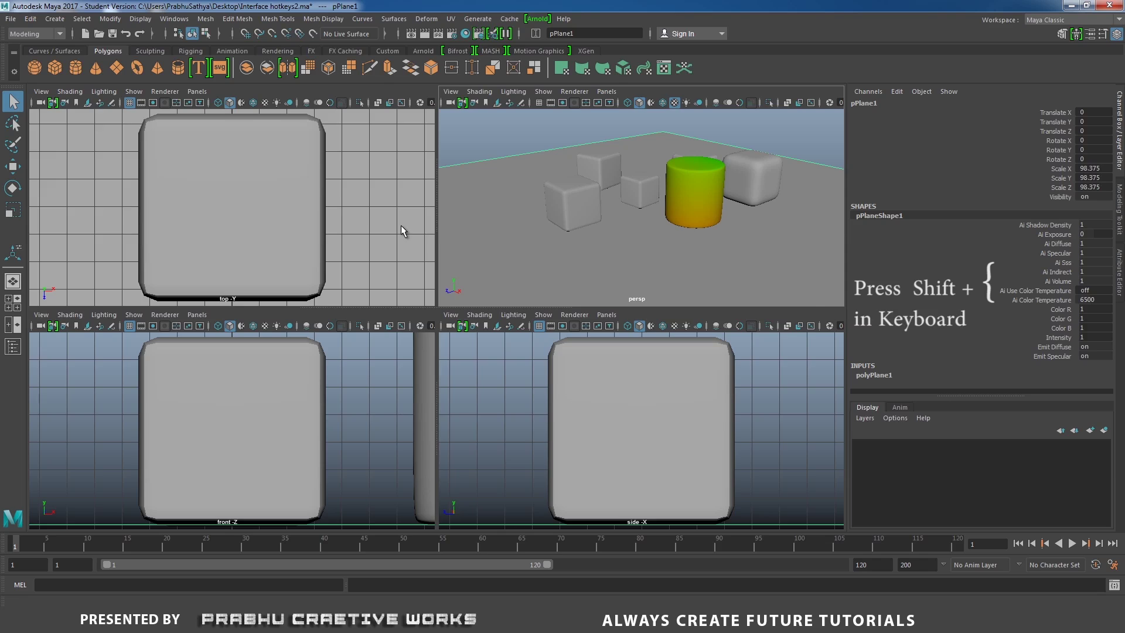
Swap the perspective and top views once more and restore their arrangement in the four-view layout.
{"action": "key", "text": "shift+bracketleft"}
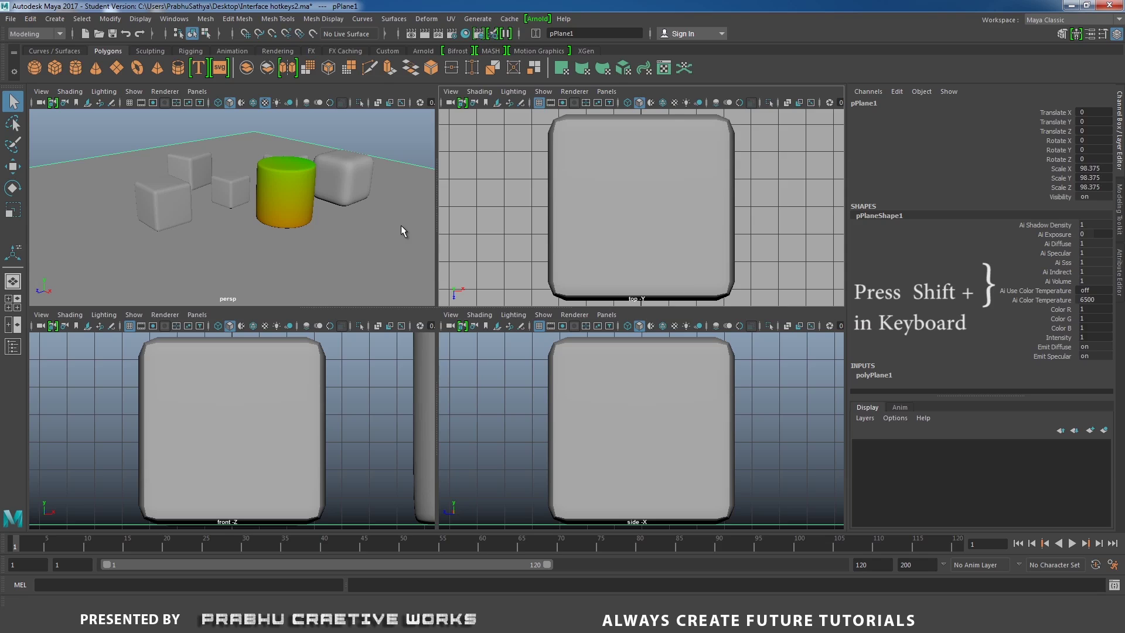
{"action": "key", "text": "shift+bracketright"}
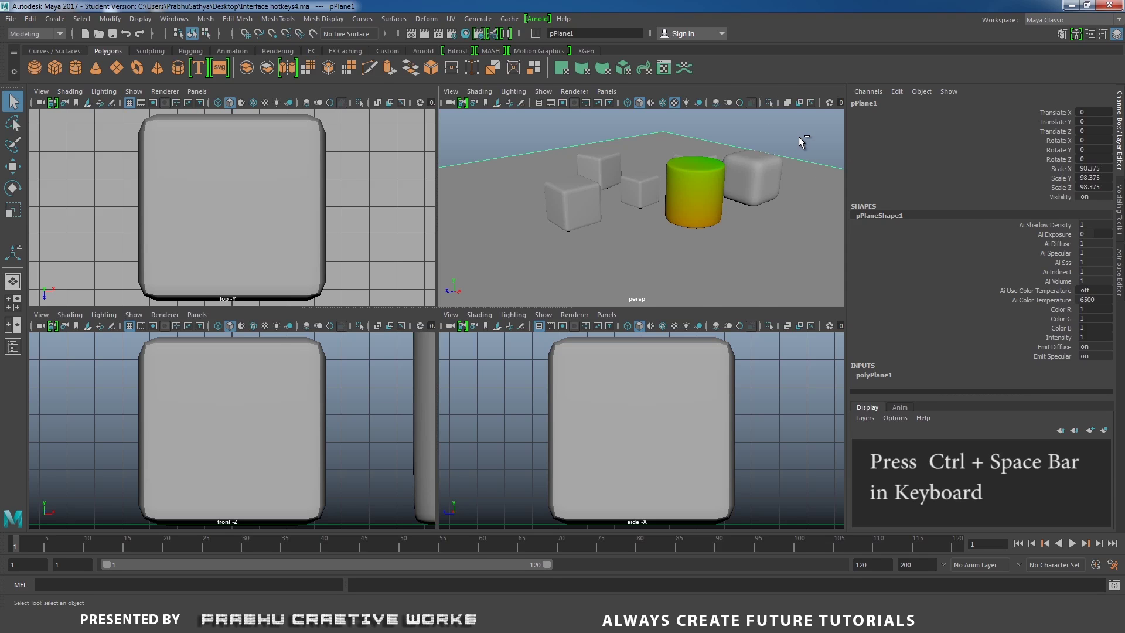
Toggle the full-screen workspace on and off, first with four views and again with the perspective view maximized.
{"action": "key", "text": "ctrl+space"}
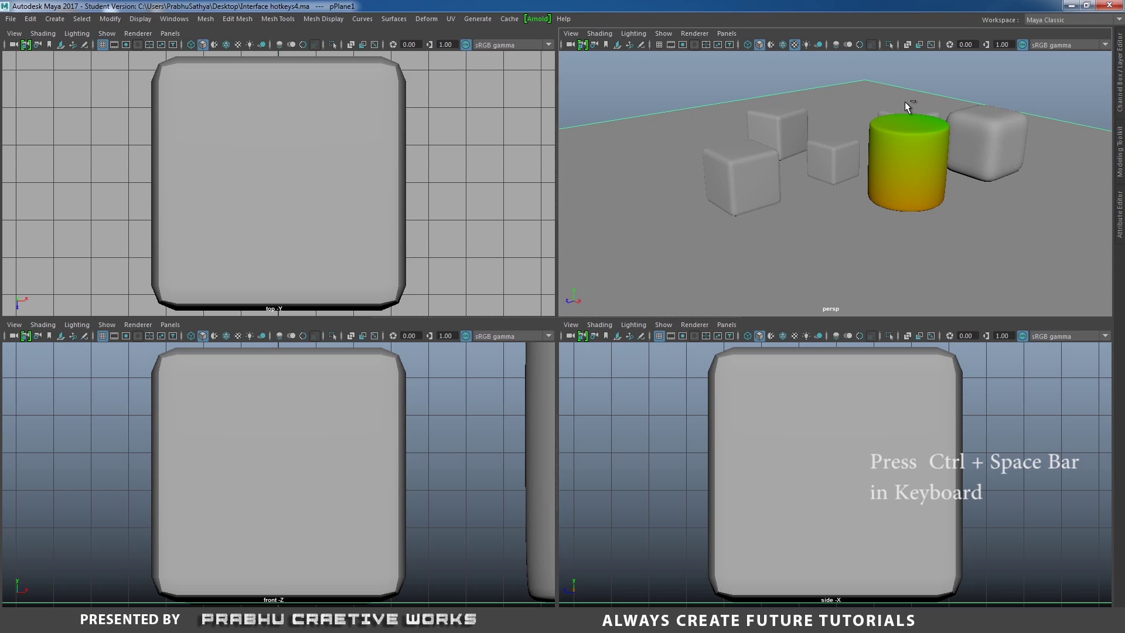
{"action": "key", "text": "ctrl+space"}
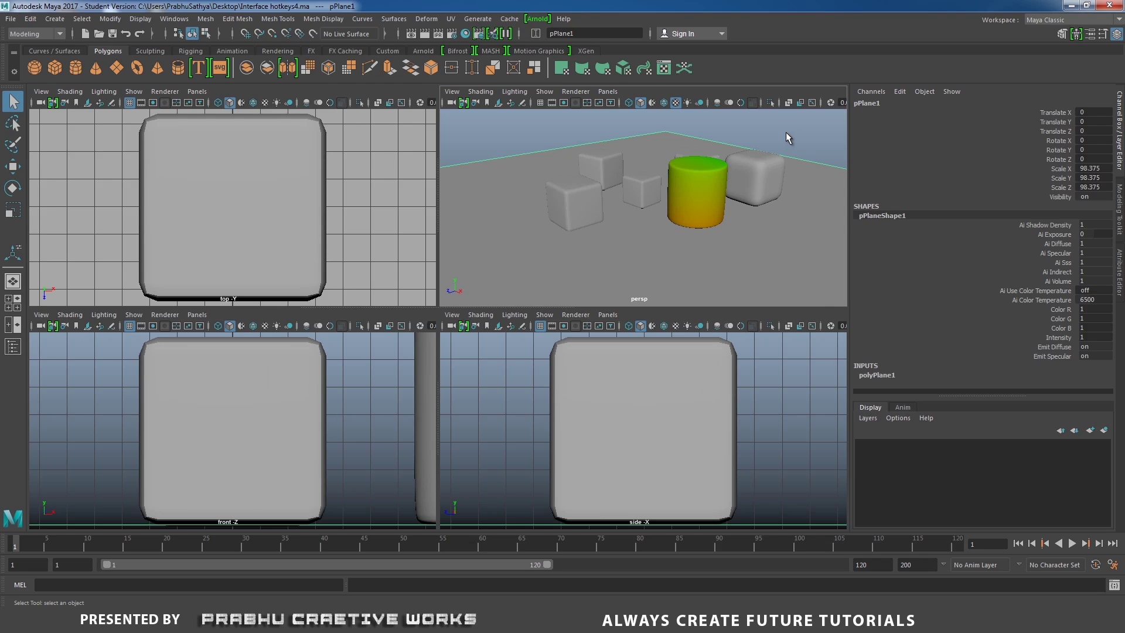
{"action": "key", "text": "space"}
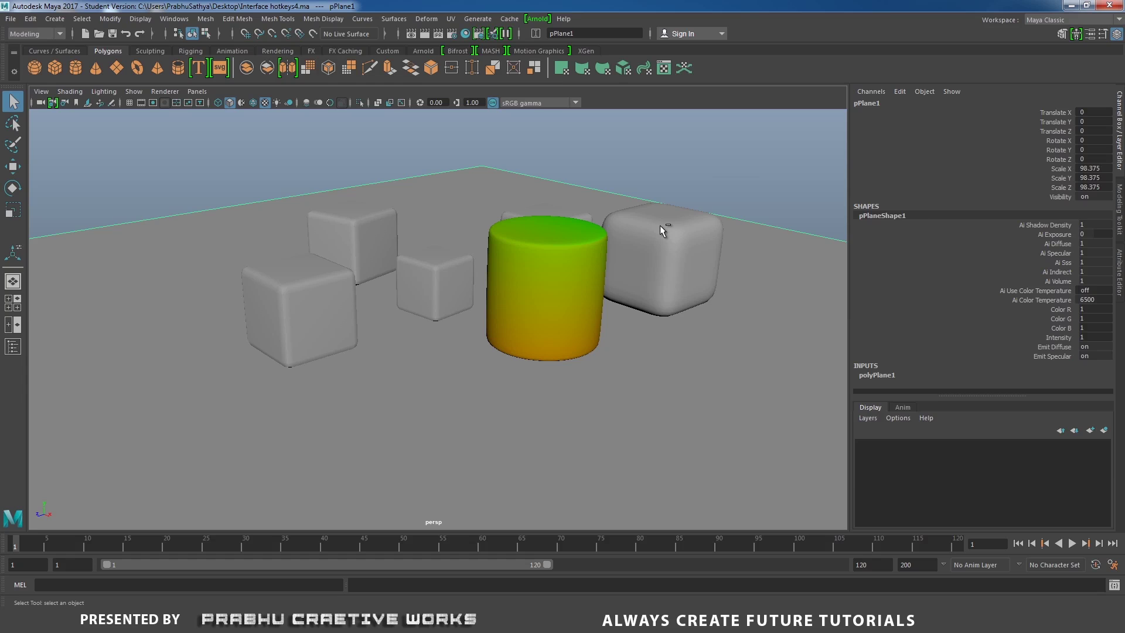
{"action": "key", "text": "ctrl+space"}
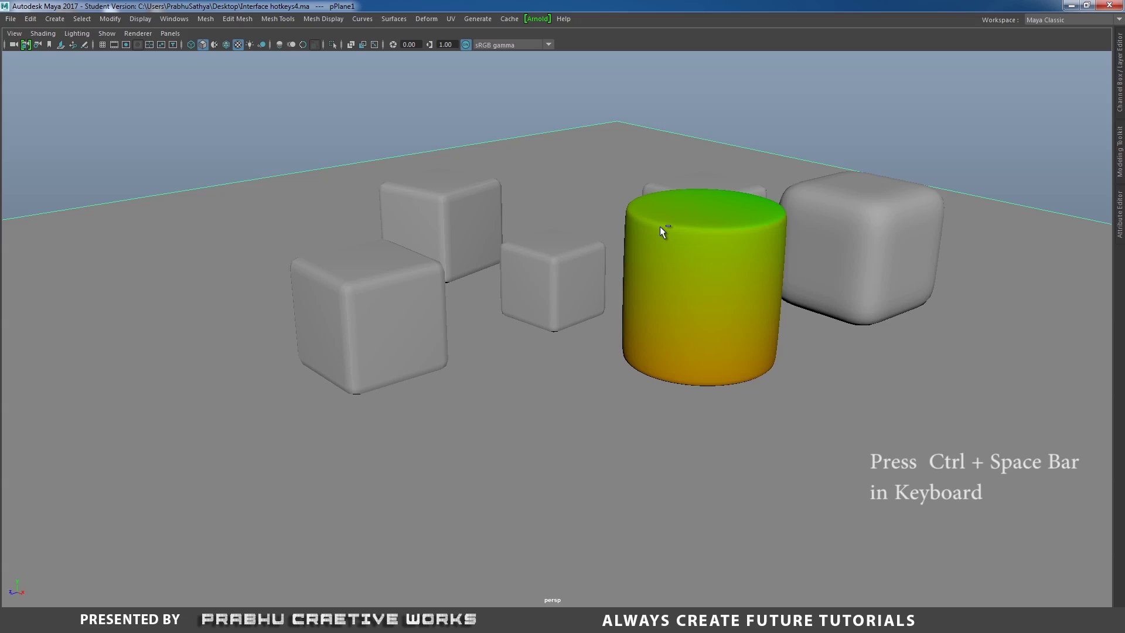
{"action": "key", "text": "ctrl+space"}
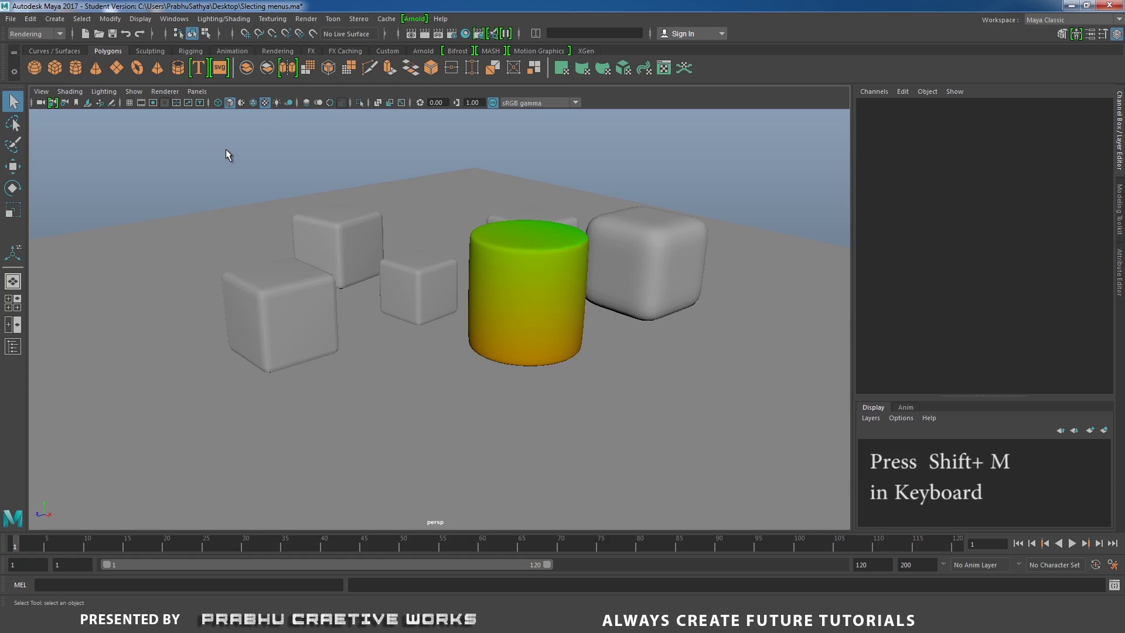
Hide and restore the perspective panel's menu bar, and toggle its toolbar off and on several times.
{"action": "key", "text": "shift+m"}
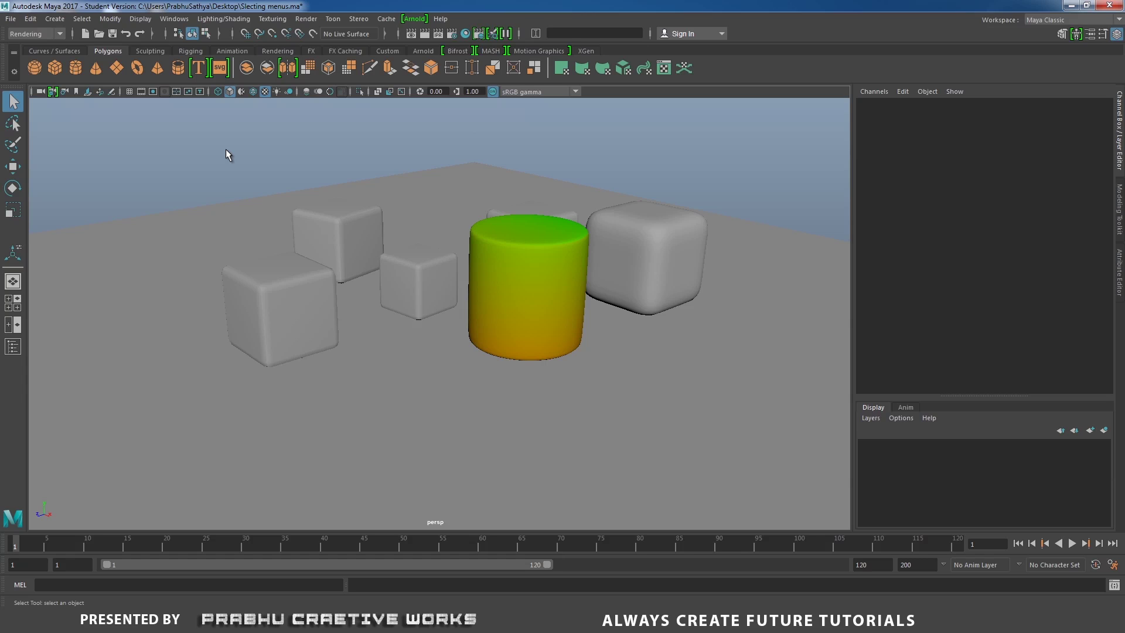
{"action": "key", "text": "shift+m"}
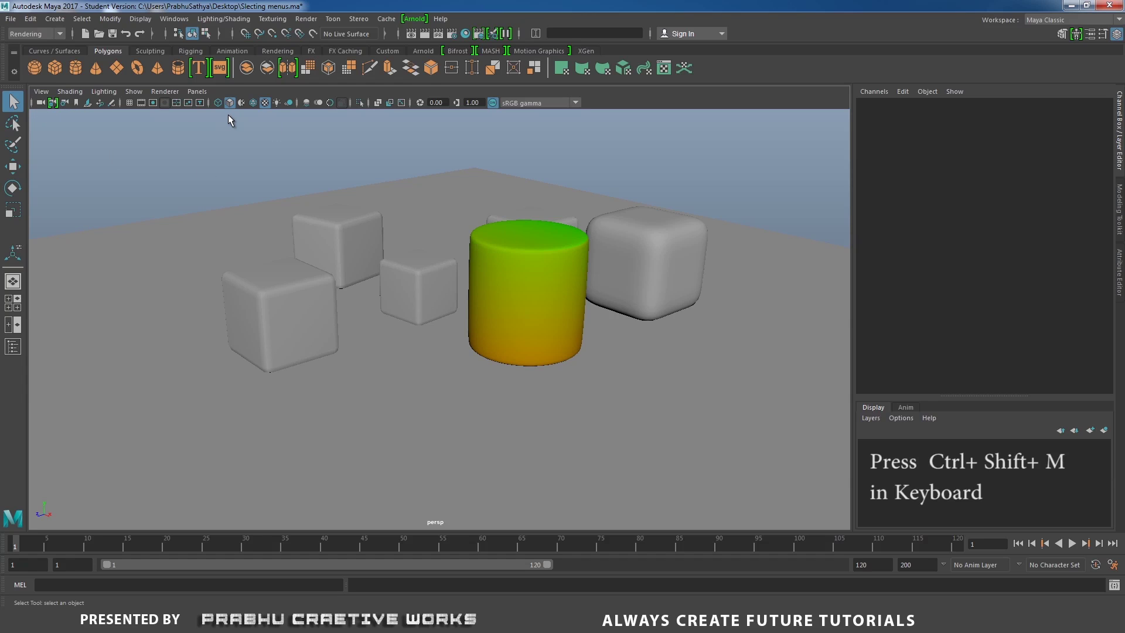
{"action": "key", "text": "ctrl+shift+m"}
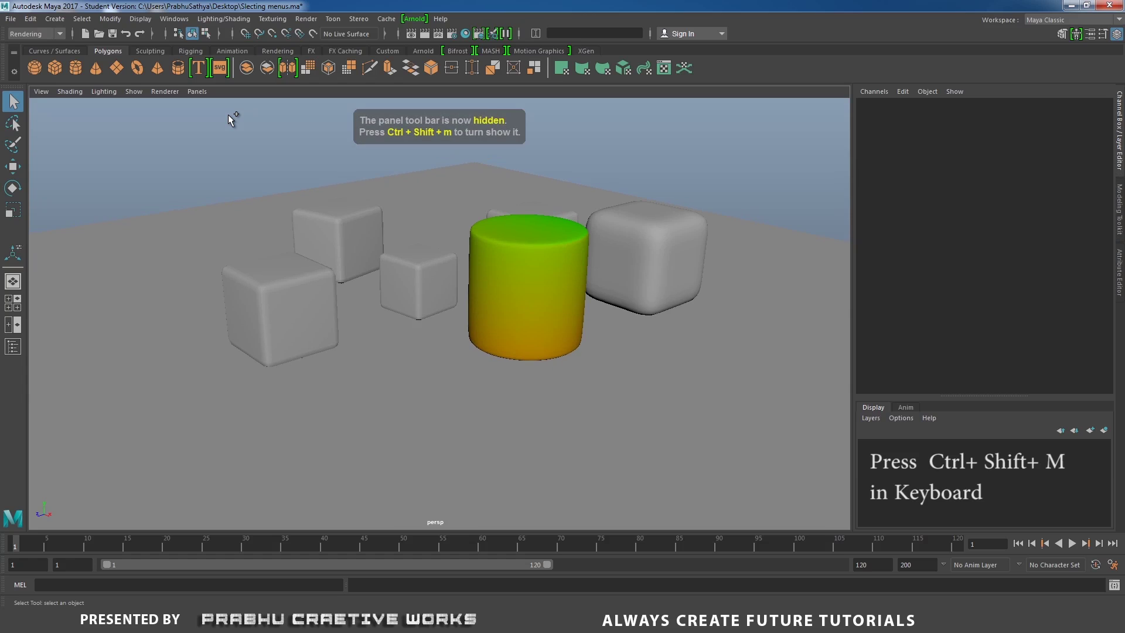
{"action": "key", "text": "ctrl+shift+m"}
{"action": "key", "text": "ctrl+shift+m"}
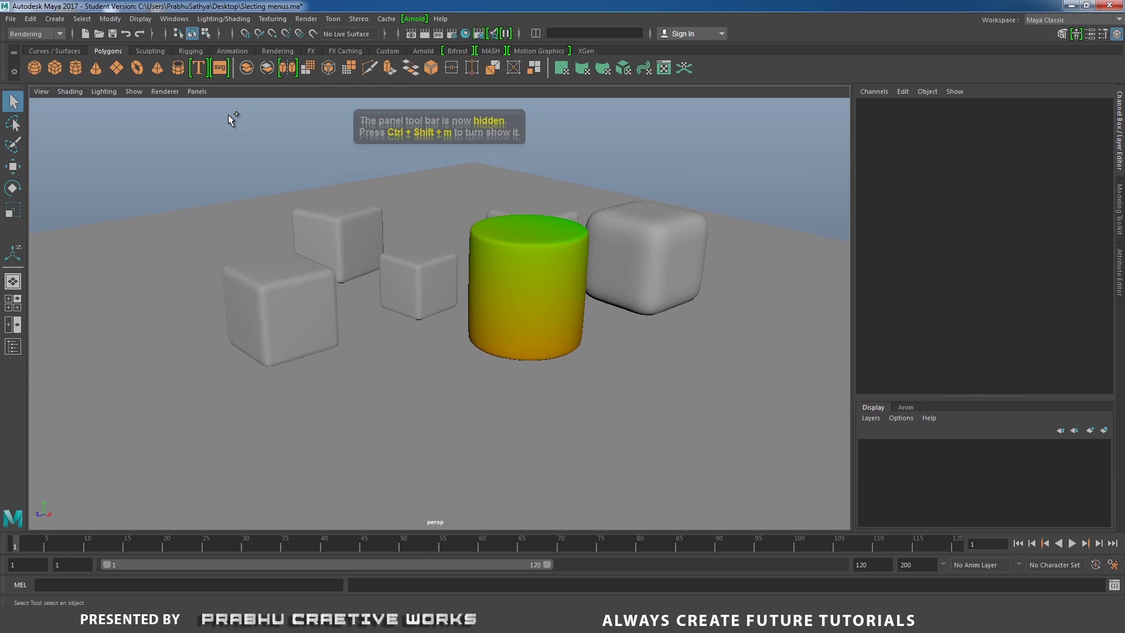
{"action": "key", "text": "ctrl+shift+m"}
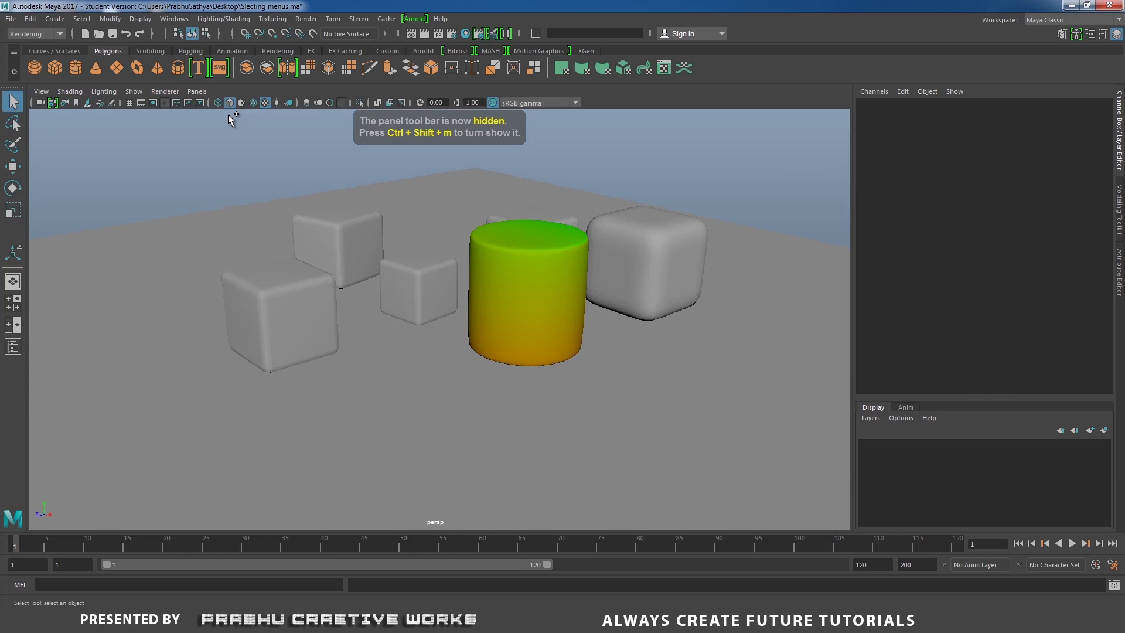
{"action": "key", "text": "ctrl+shift+m"}
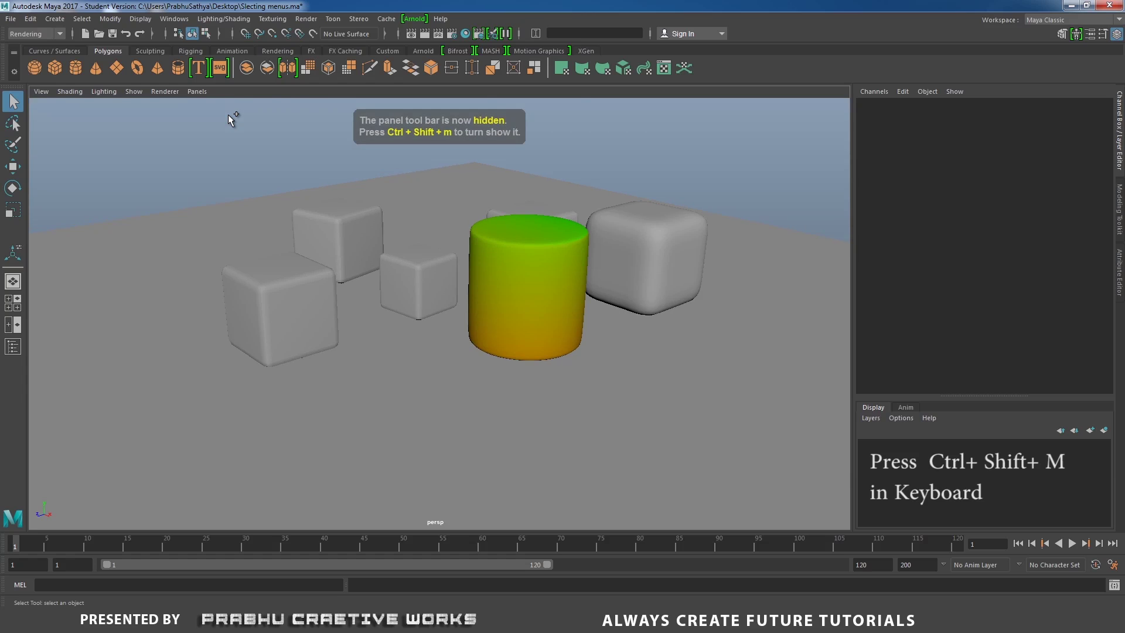
{"action": "key", "text": "ctrl+shift+m"}
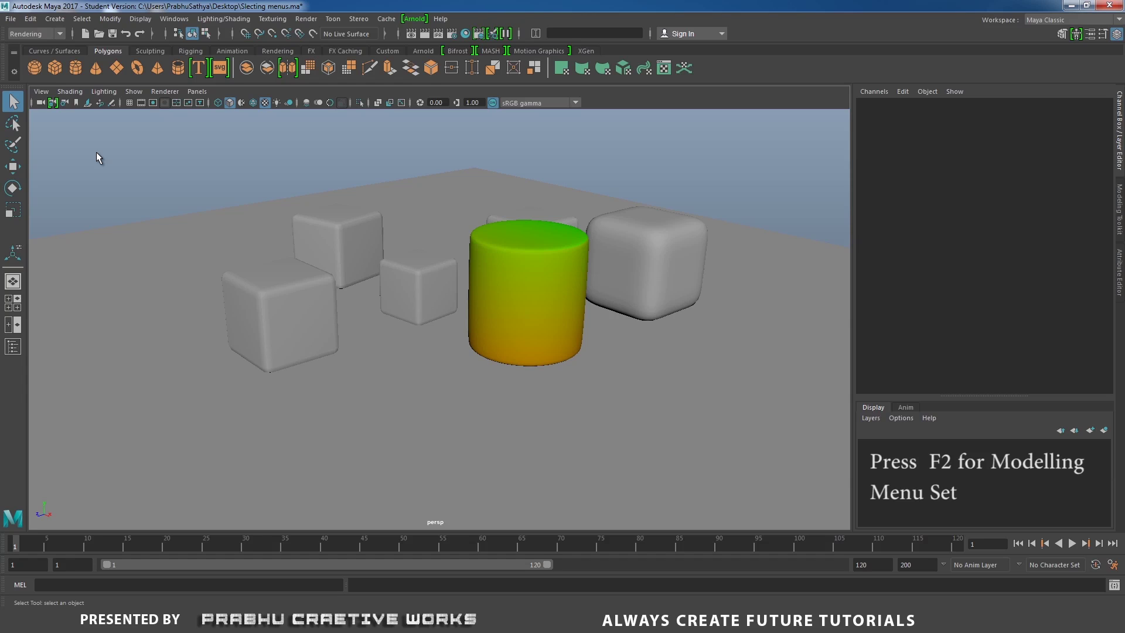
Switch the menu set through Modeling, Rigging, Animation, FX and Rendering, running through the sequence twice.
{"action": "key", "text": "F2"}
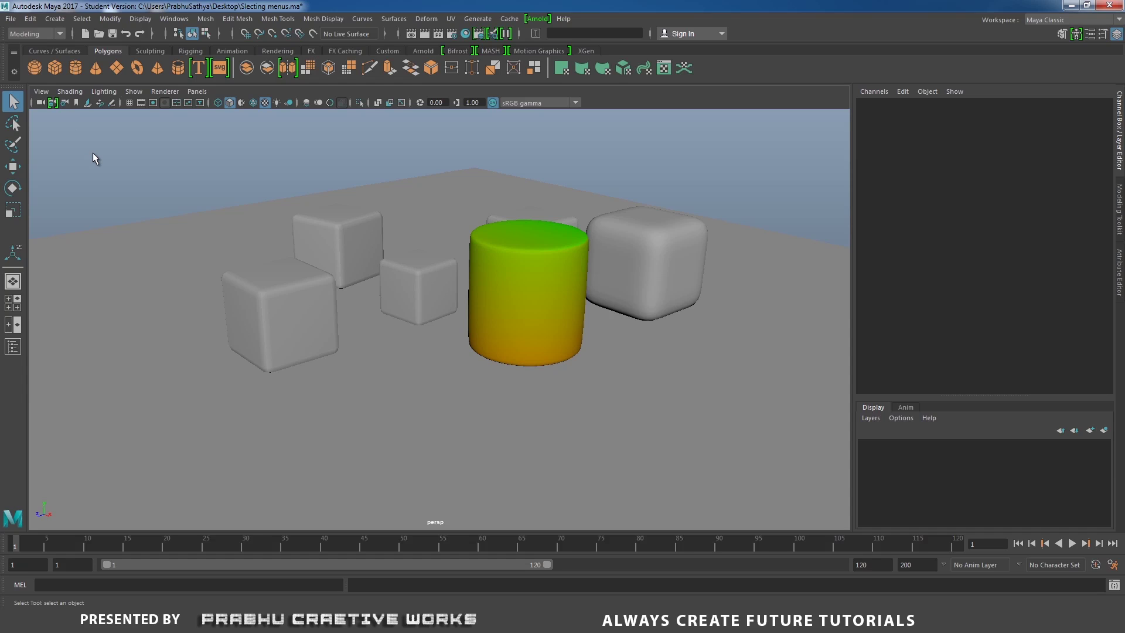
{"action": "key", "text": "F3"}
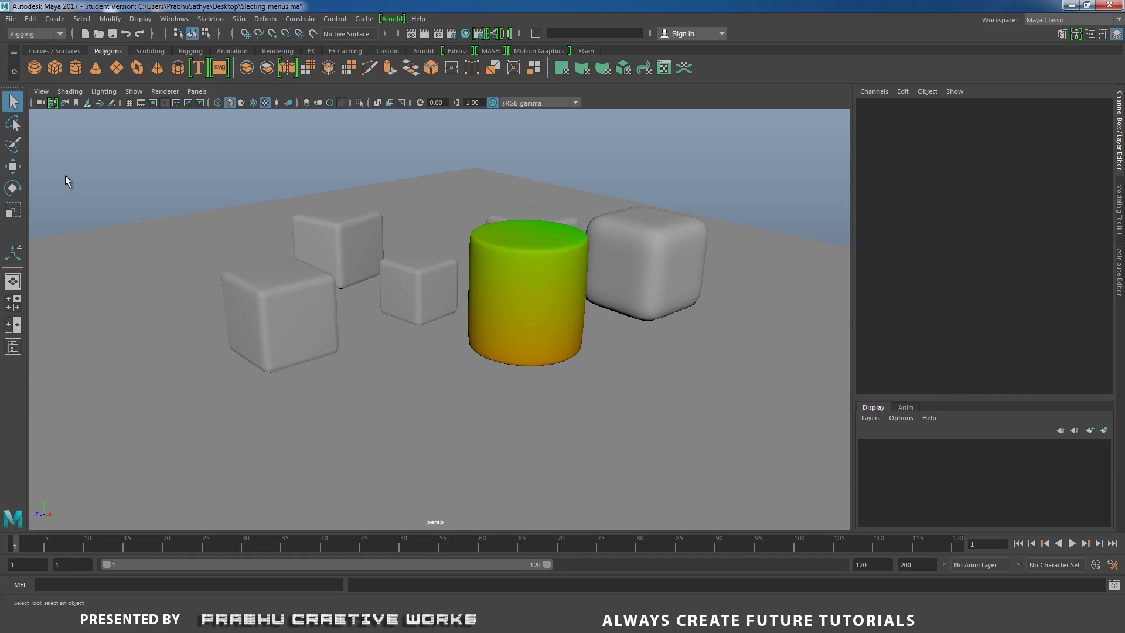
{"action": "key", "text": "F4"}
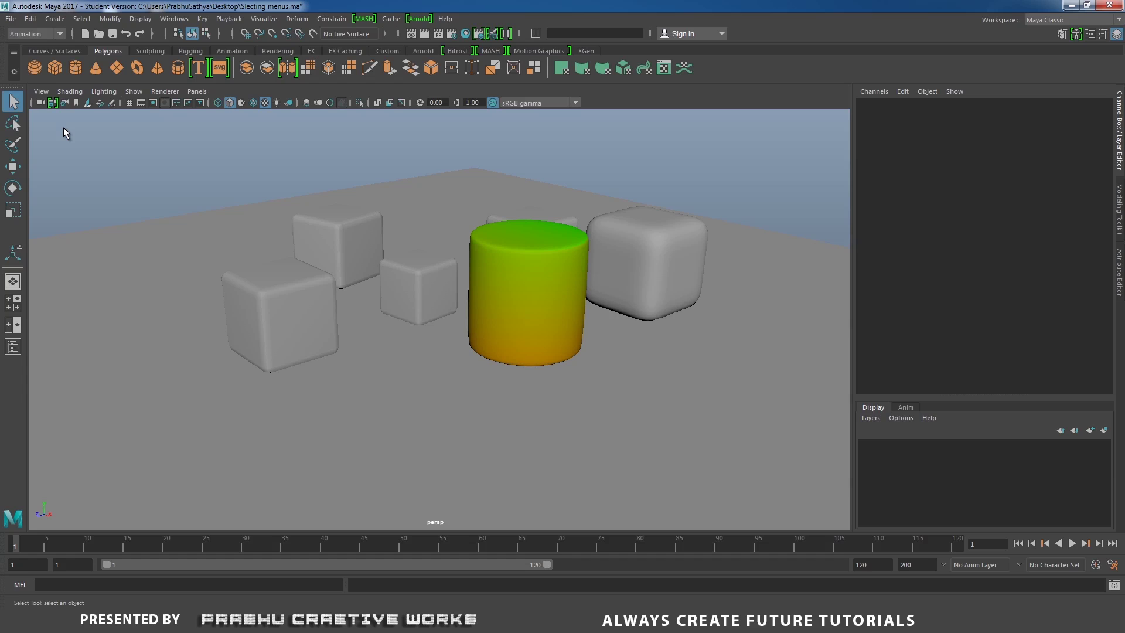
{"action": "key", "text": "F5"}
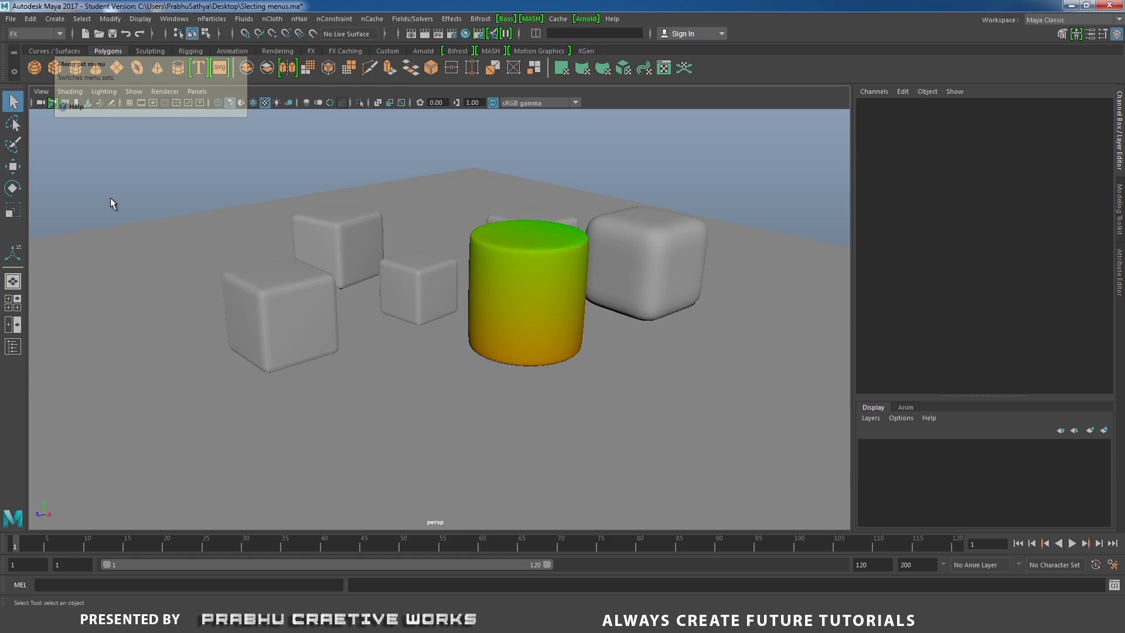
{"action": "key", "text": "F6"}
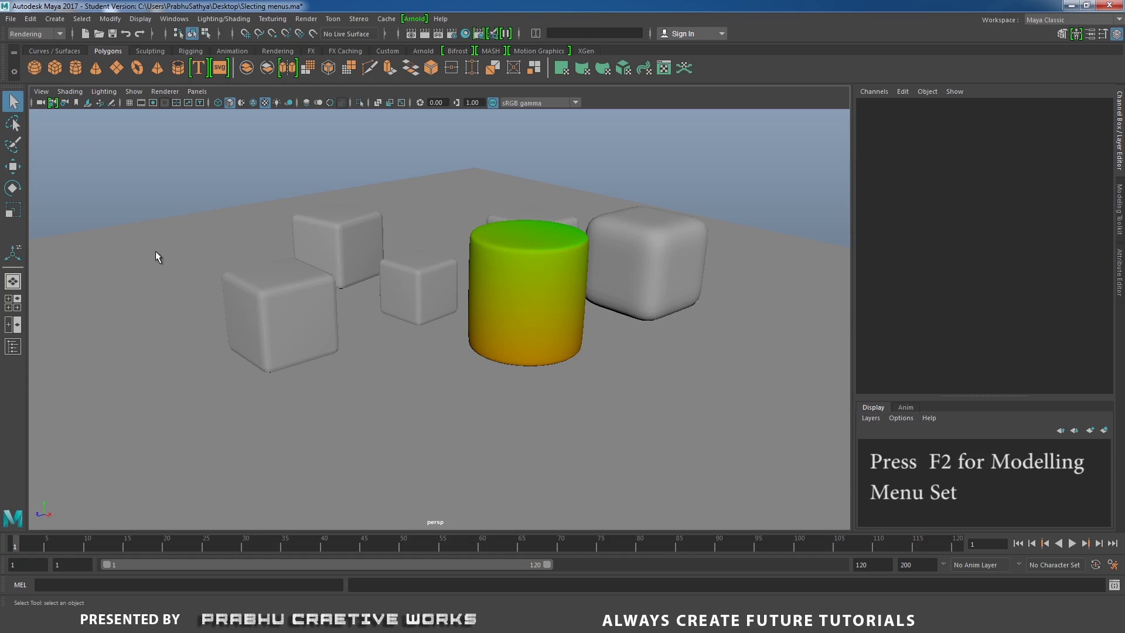
{"action": "key", "text": "F2"}
{"action": "key", "text": "F3"}
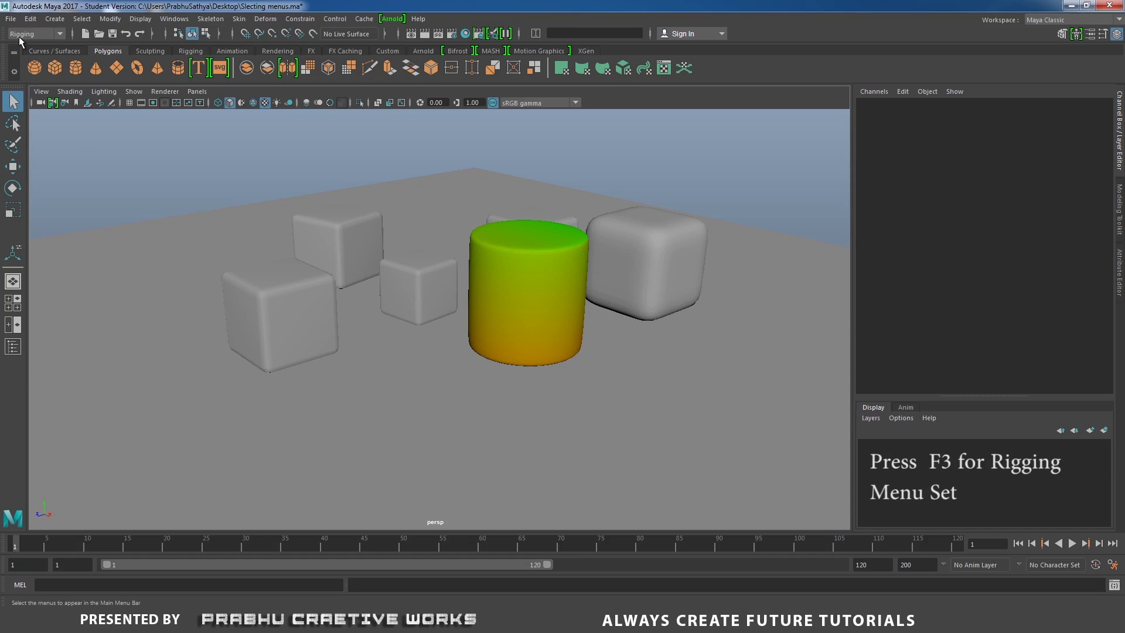
{"action": "key", "text": "F4"}
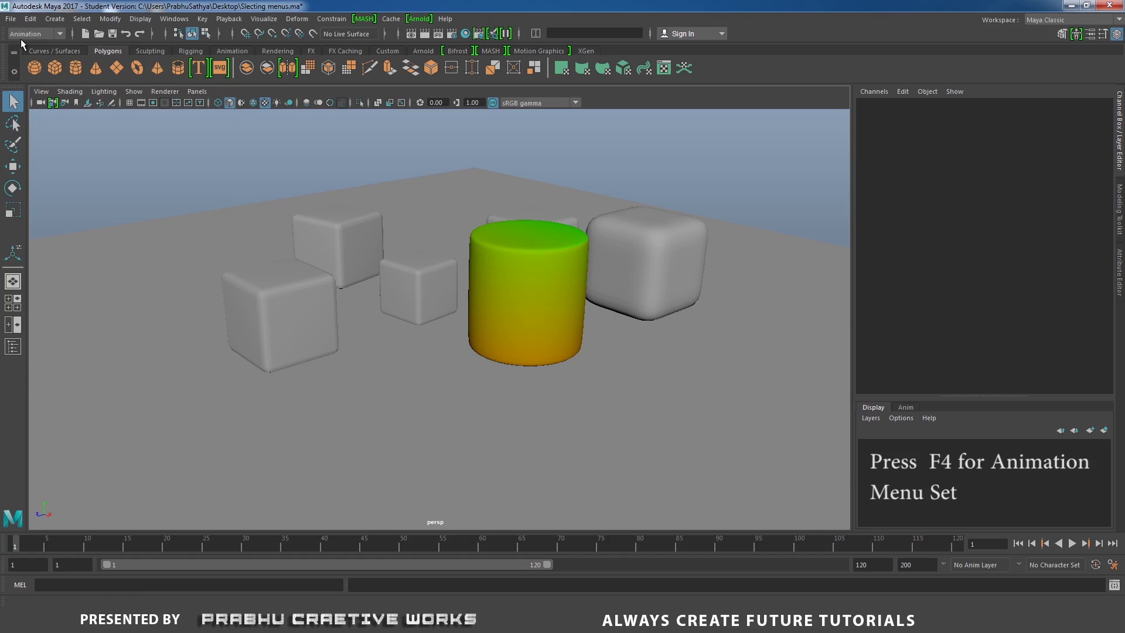
{"action": "key", "text": "F5"}
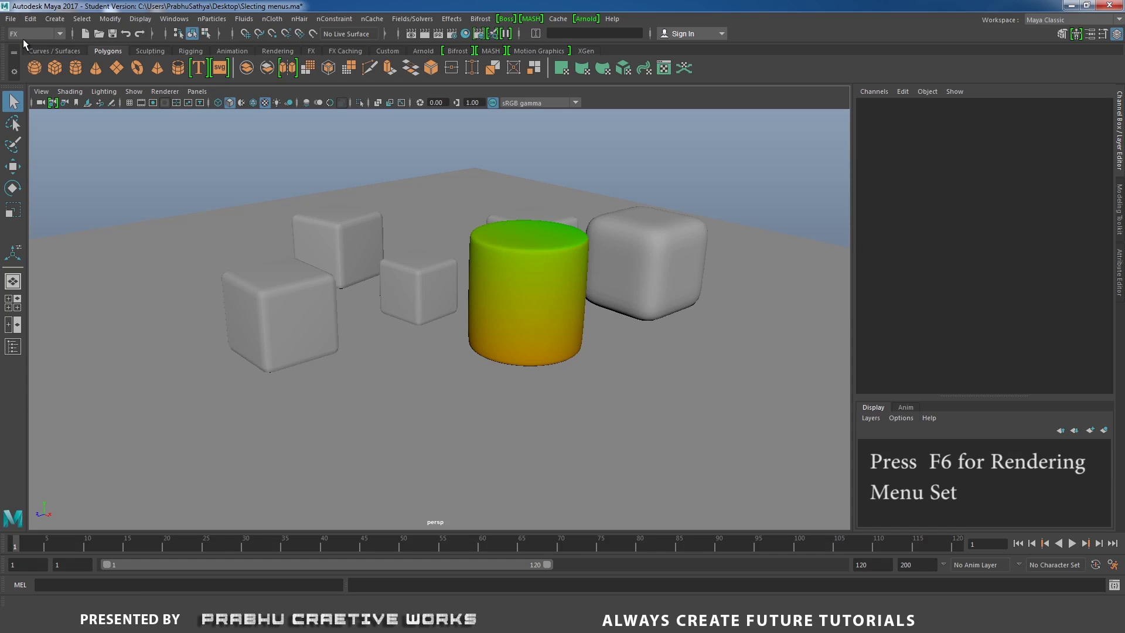
{"action": "key", "text": "F6"}
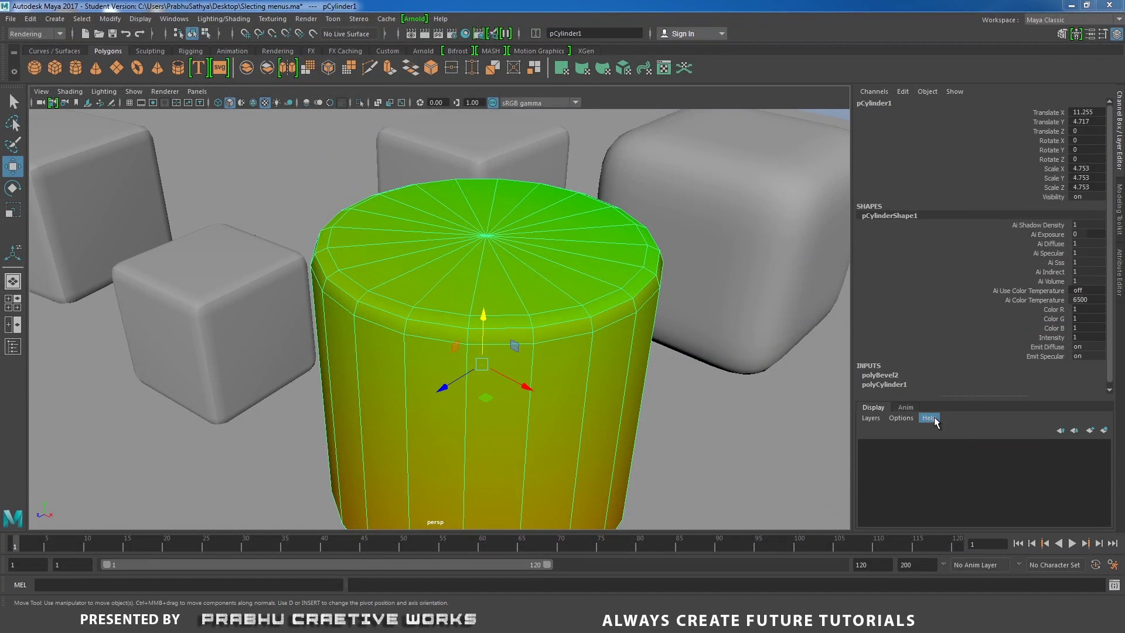
Examine the component selection modes available for the green cylinder without choosing one.
{"action": "right_click_drag", "start_coordinate": [741, 371], "coordinate": [473, 330], "text": "alt"}
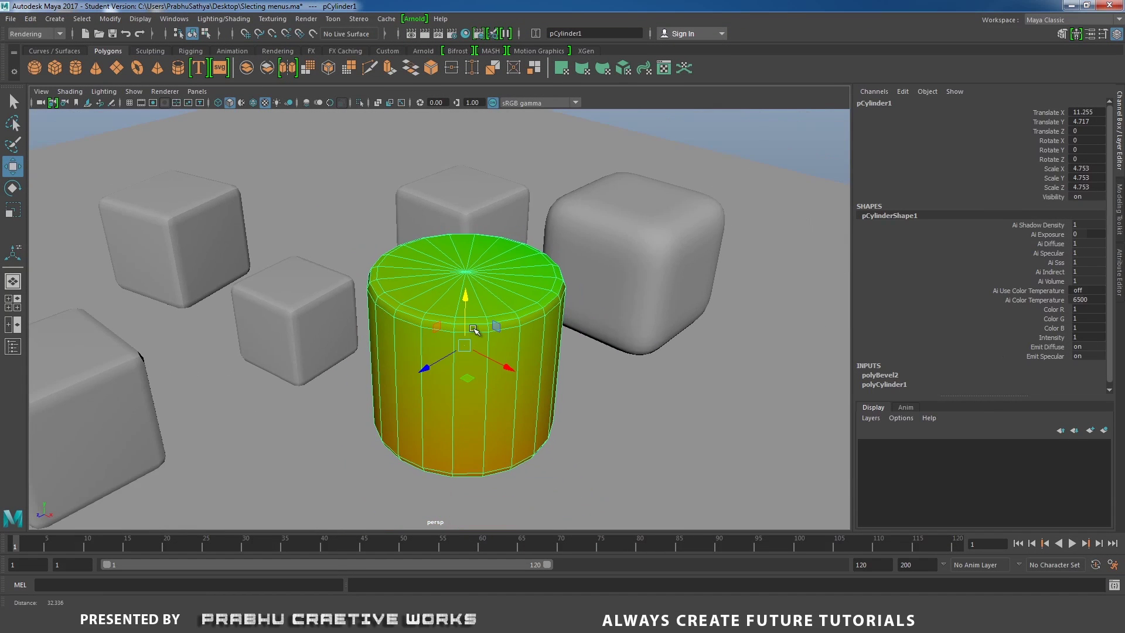
{"action": "middle_click_drag", "start_coordinate": [537, 294], "coordinate": [546, 284], "text": "alt"}
{"action": "scroll", "coordinate": [536, 300], "scroll_direction": "up", "scroll_amount": 3}
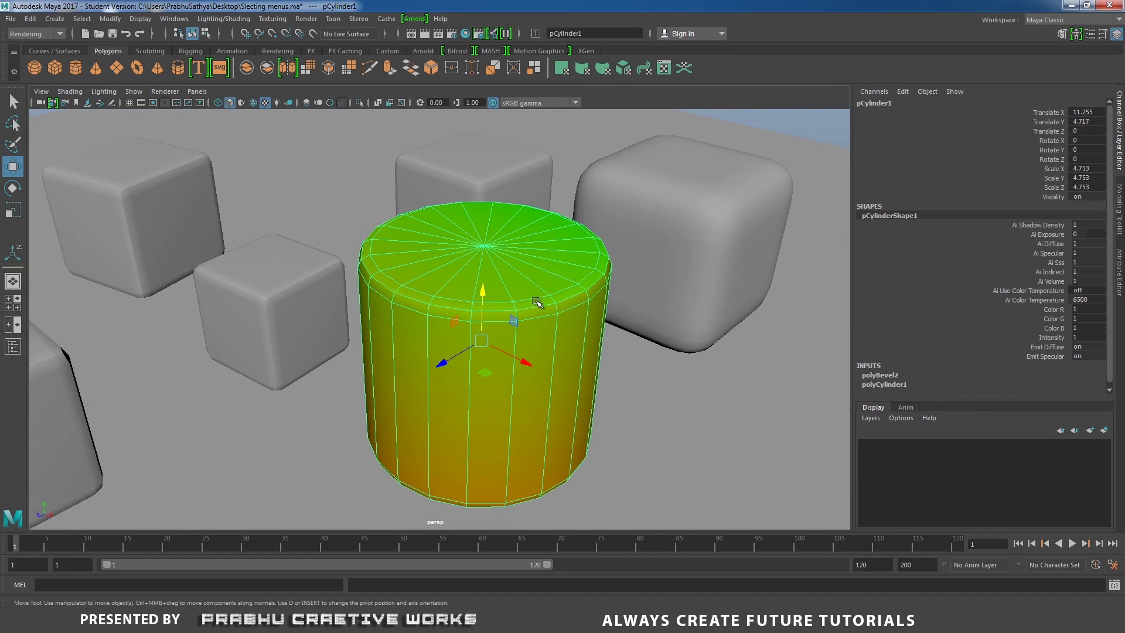
{"action": "right_click", "coordinate": [519, 251]}
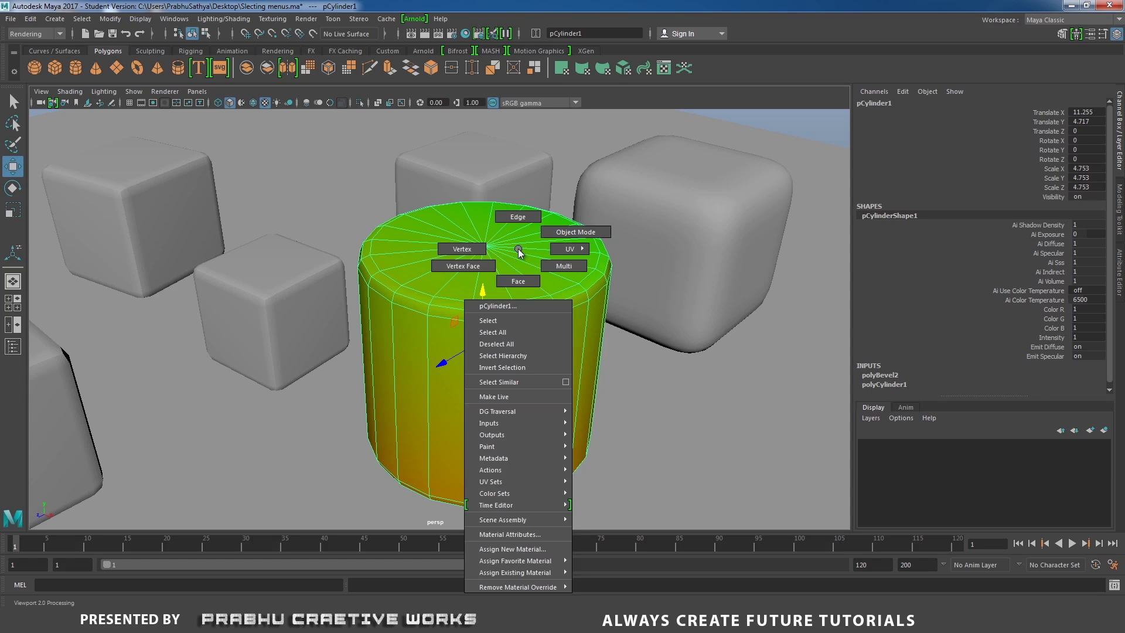
{"action": "right_click", "coordinate": [519, 251]}
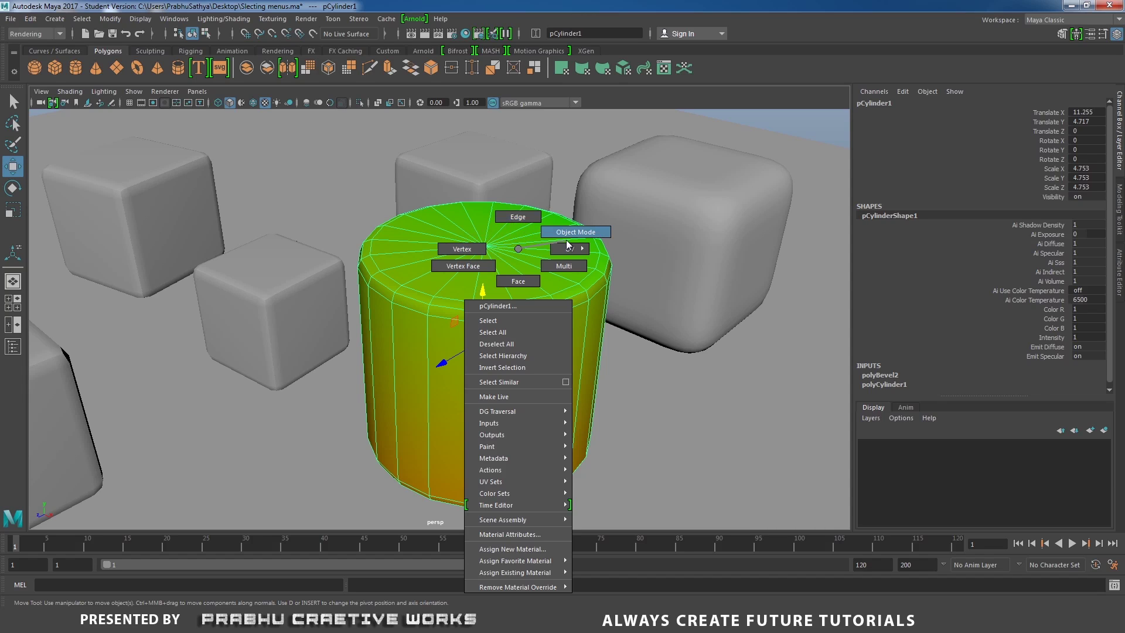
{"action": "left_click", "coordinate": [518, 258]}
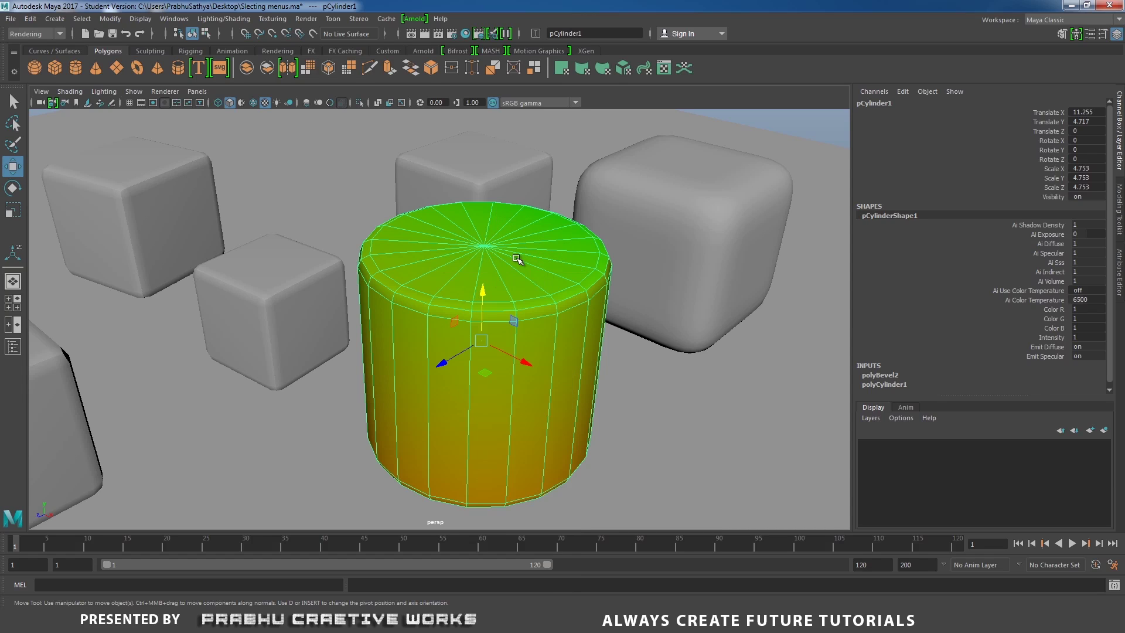
{"action": "middle_click_drag", "start_coordinate": [510, 242], "coordinate": [521, 239], "text": "alt"}
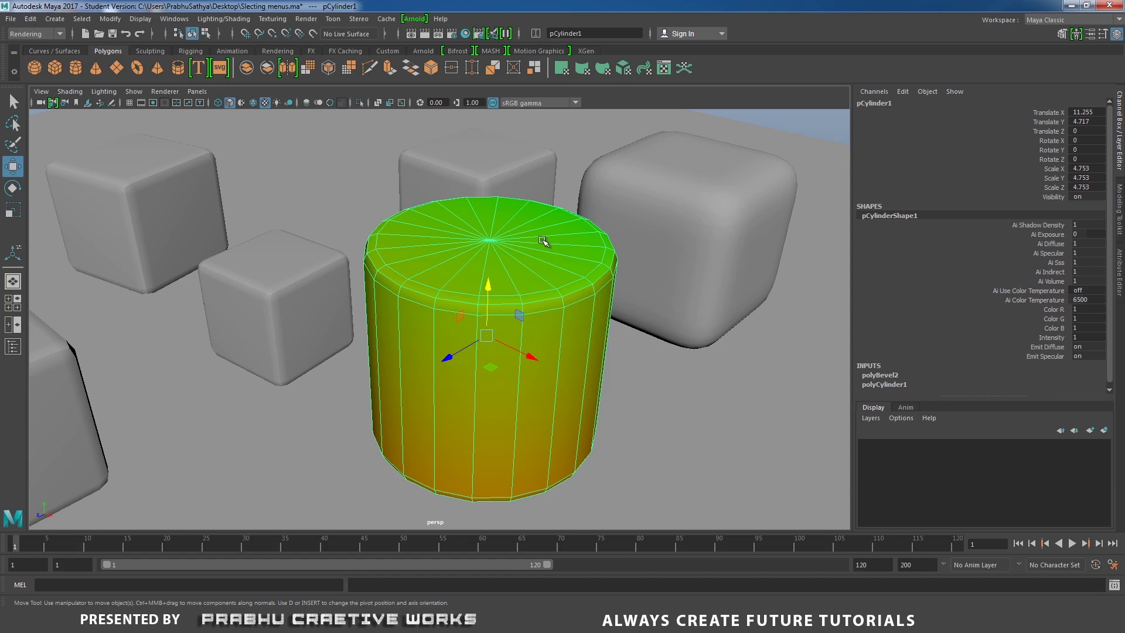
Switch the cylinder to vertex selection and select all vertices of its top cap and upper bevel.
{"action": "key", "text": "F9"}
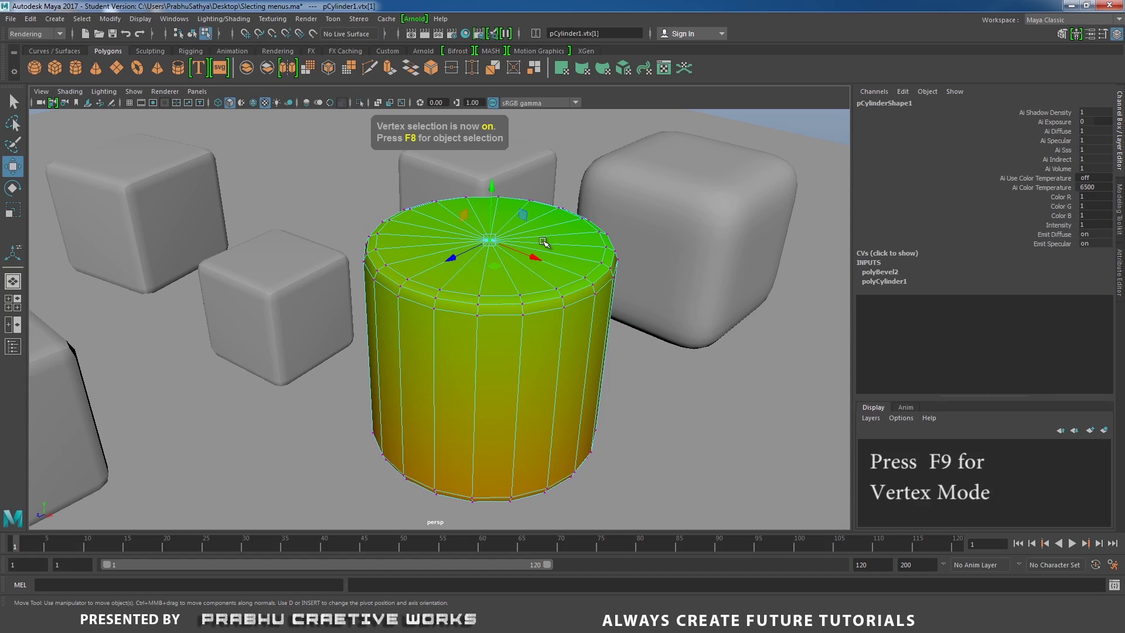
{"action": "left_click_drag", "start_coordinate": [328, 169], "coordinate": [703, 351]}
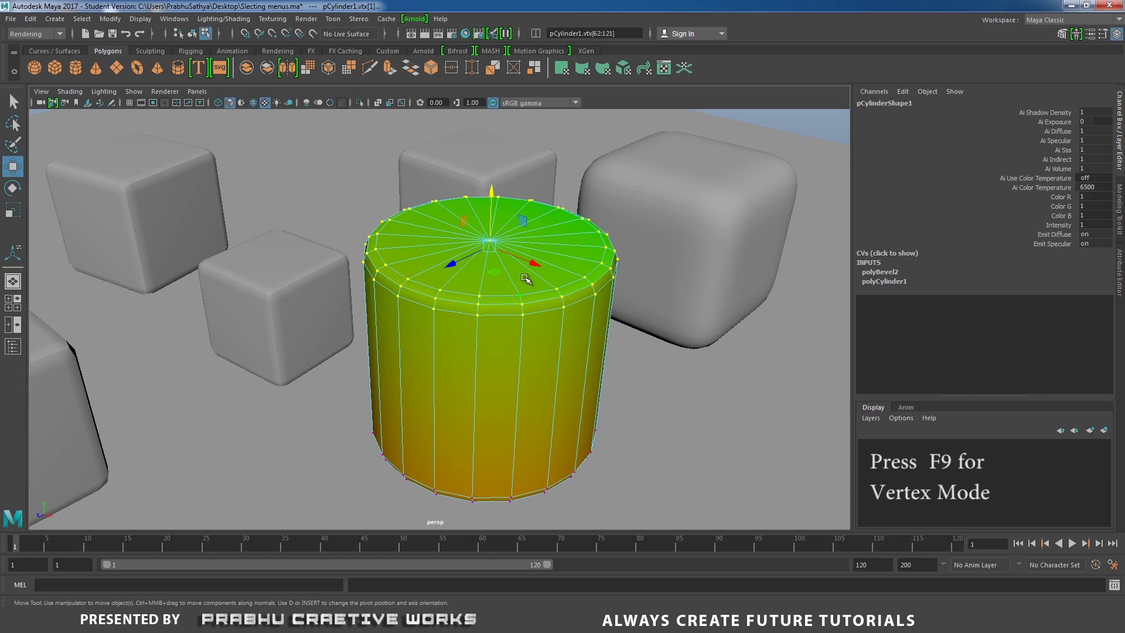
{"action": "left_click_drag", "start_coordinate": [310, 171], "coordinate": [691, 325]}
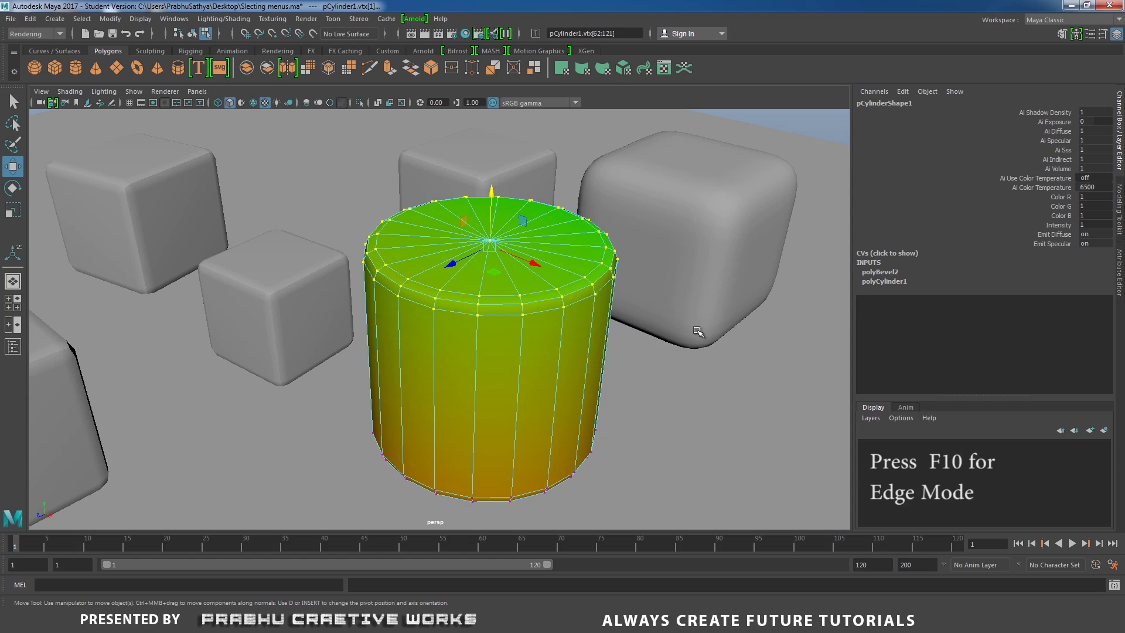
Switch the cylinder to edge selection and select the edge loop around its upper bevel.
{"action": "key", "text": "F10"}
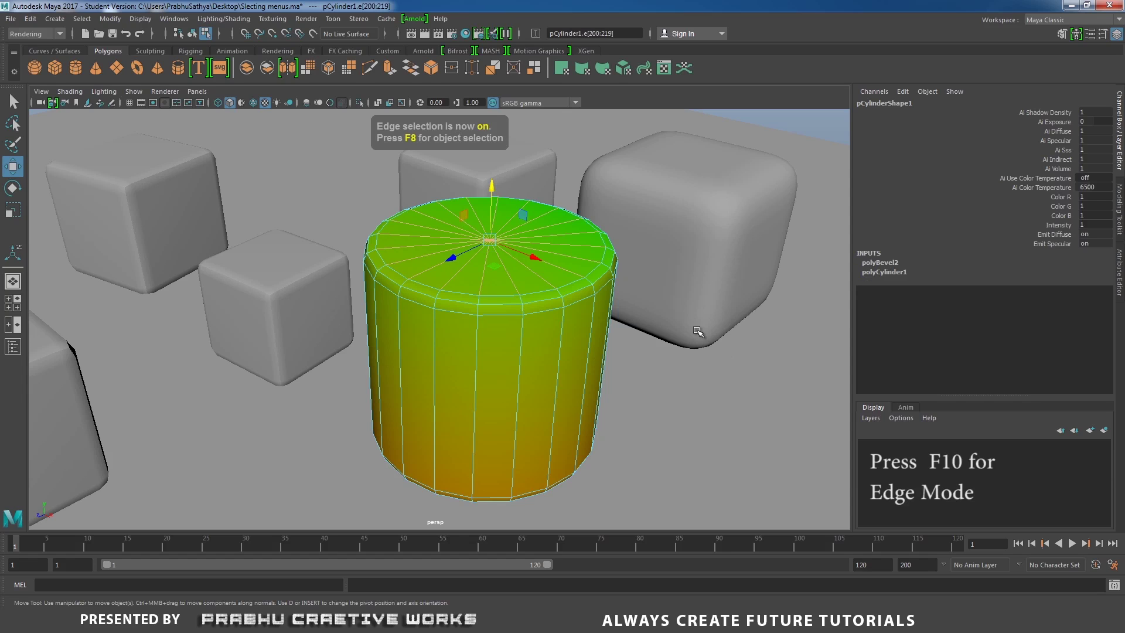
{"action": "double_click", "coordinate": [422, 303]}
{"action": "left_click", "coordinate": [452, 307]}
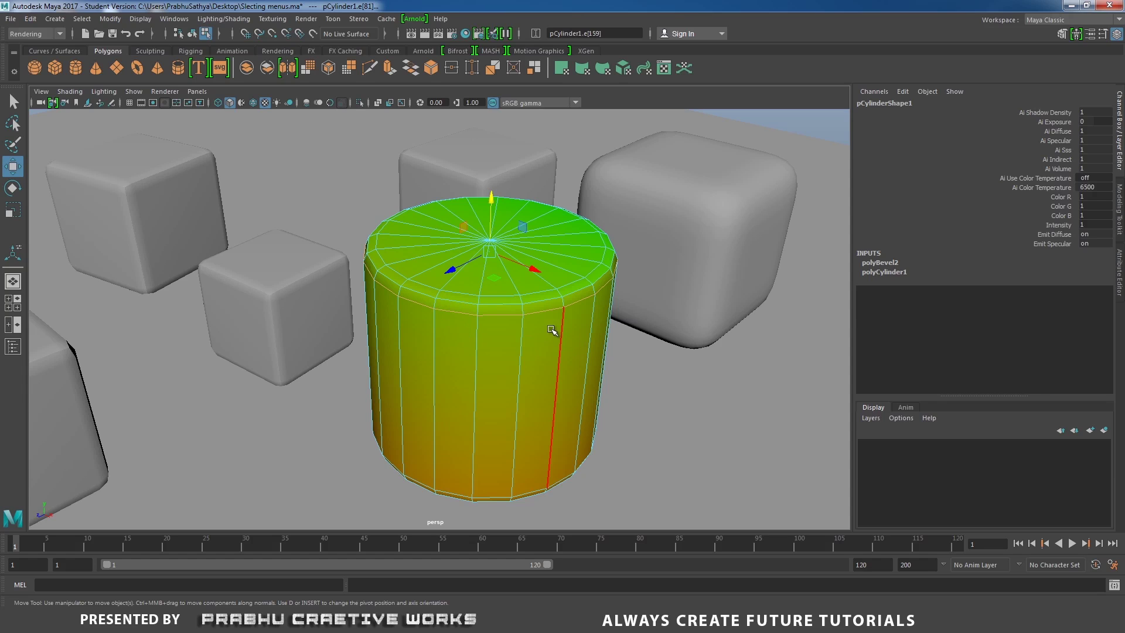
Switch the green cylinder to face selection and select several of its side faces one after another.
{"action": "key", "text": "F11"}
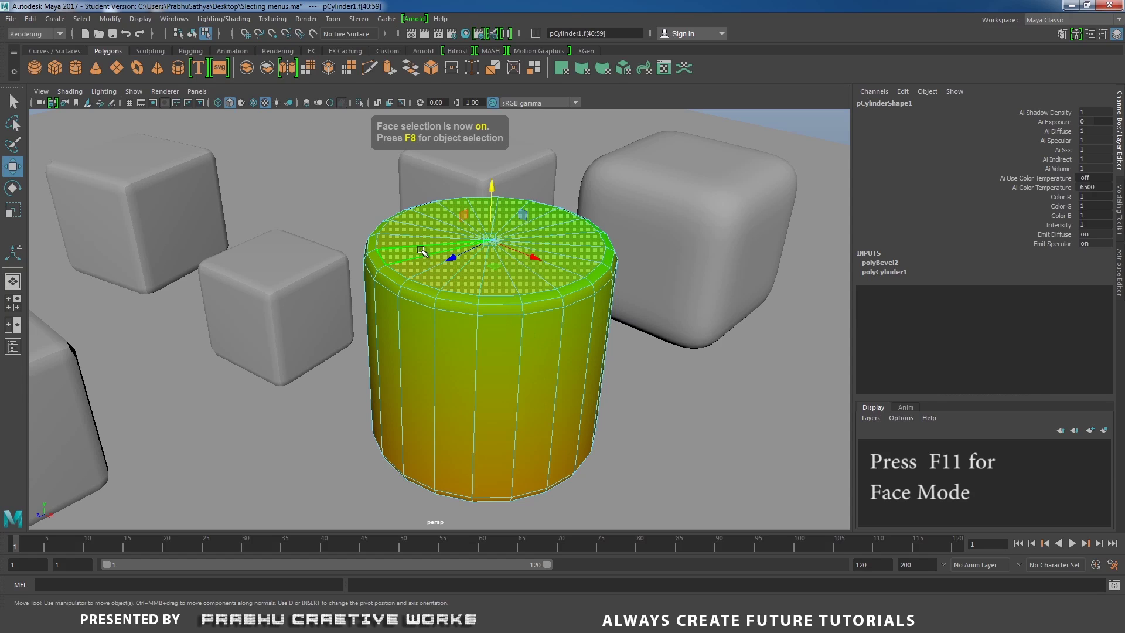
{"action": "left_click", "coordinate": [460, 335]}
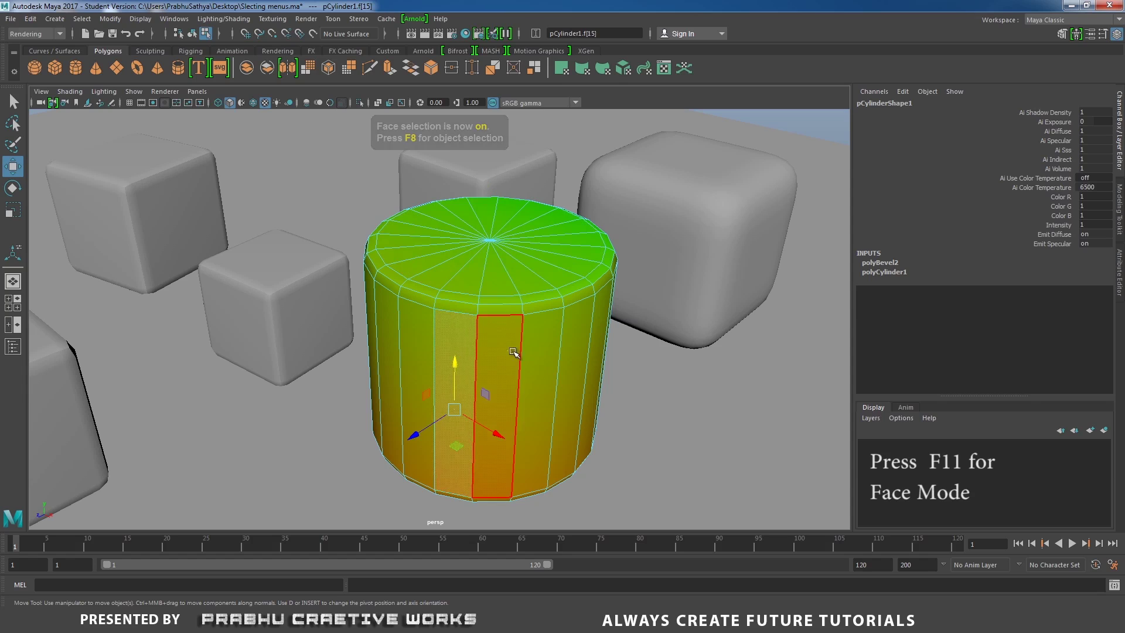
{"action": "left_click", "coordinate": [513, 351]}
{"action": "left_click", "coordinate": [530, 353]}
{"action": "left_click", "coordinate": [459, 354]}
{"action": "left_click", "coordinate": [496, 354]}
{"action": "left_click", "coordinate": [549, 350]}
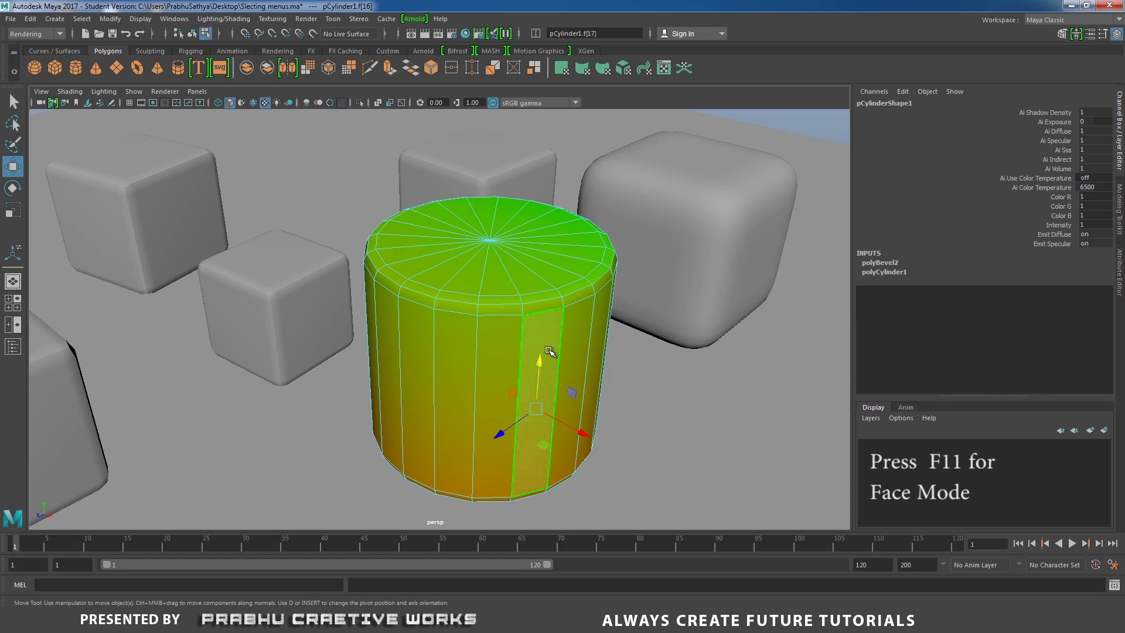
{"action": "left_click", "coordinate": [580, 352]}
{"action": "left_click", "coordinate": [457, 354]}
{"action": "left_click", "coordinate": [498, 354]}
{"action": "left_click", "coordinate": [557, 348]}
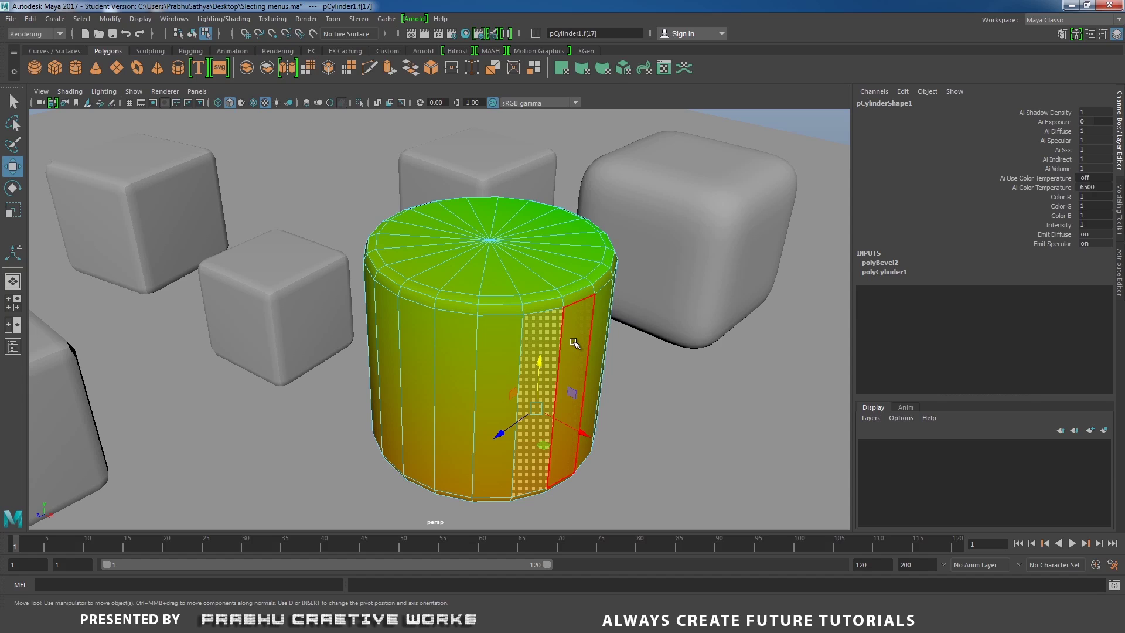
Switch the cylinder to UV selection, select the UVs of its top cap and upper bevel, and return to object selection.
{"action": "key", "text": "F12"}
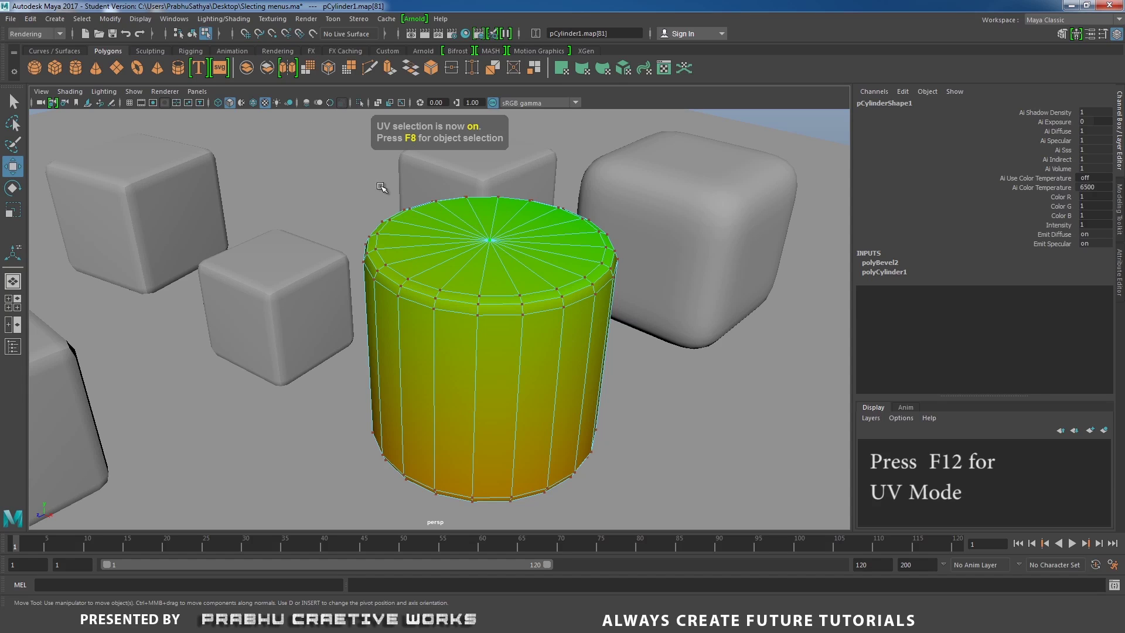
{"action": "left_click_drag", "start_coordinate": [327, 174], "coordinate": [661, 368]}
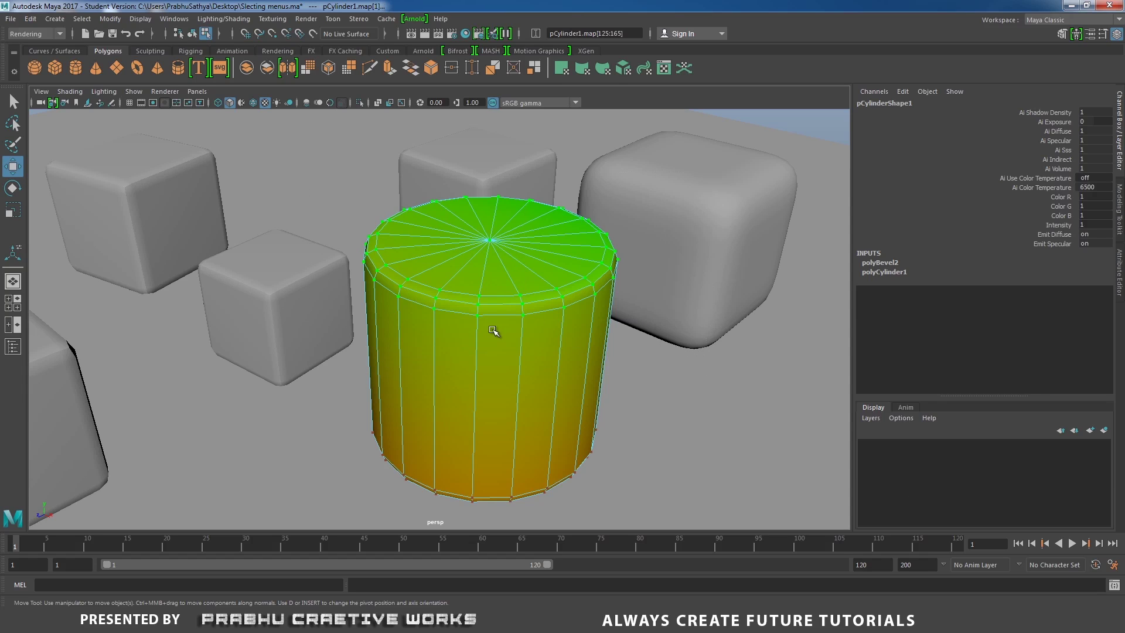
{"action": "left_click_drag", "start_coordinate": [327, 171], "coordinate": [663, 363]}
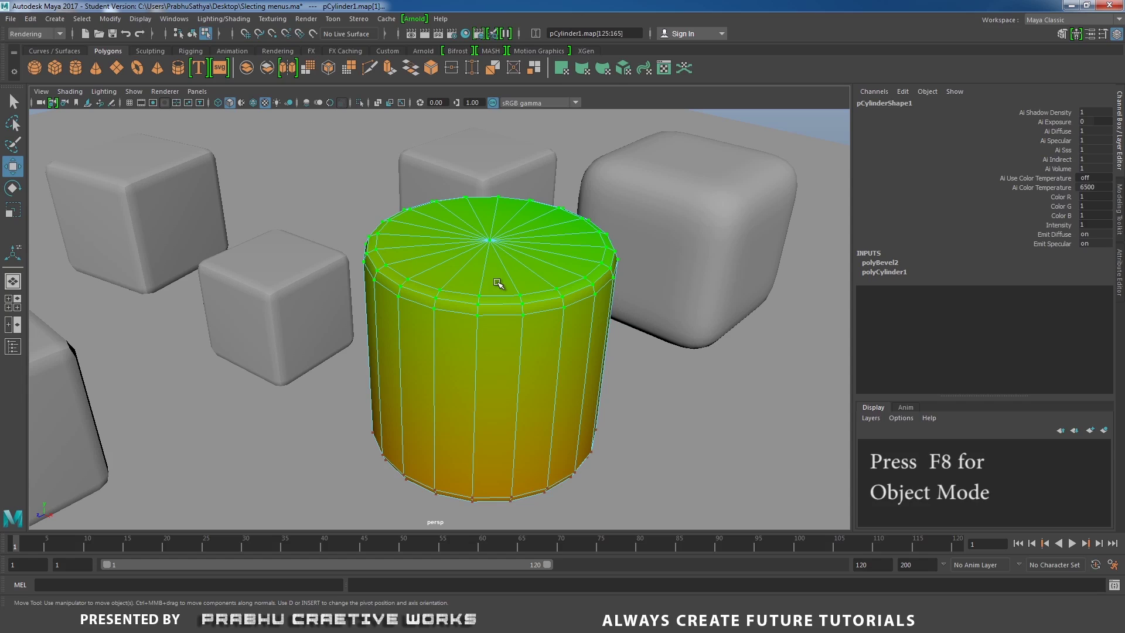
{"action": "key", "text": "F8"}
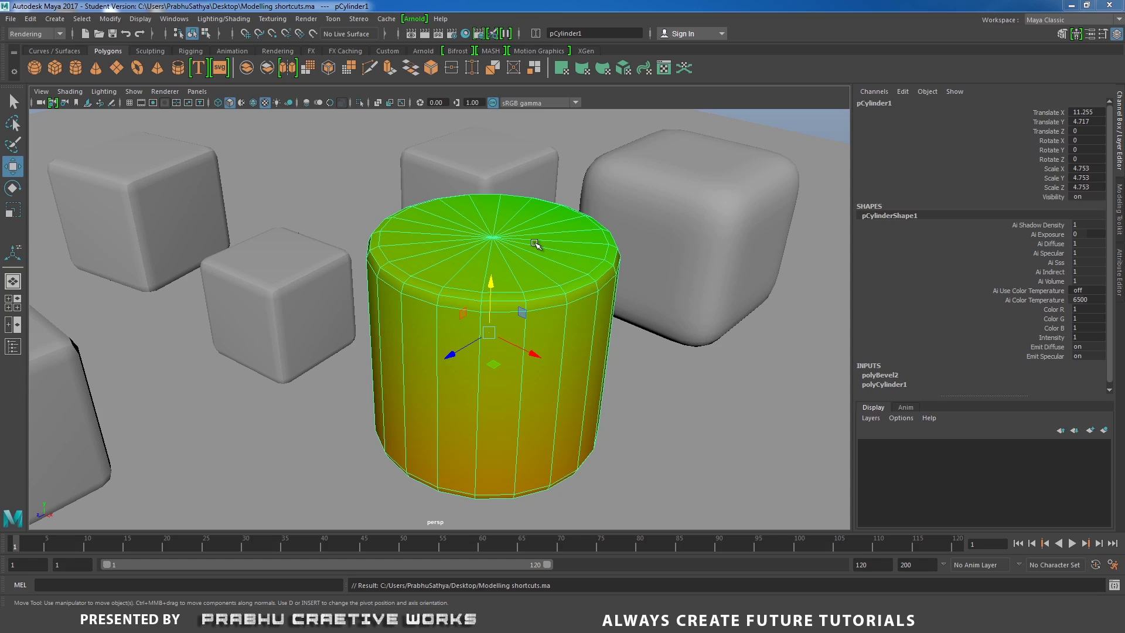
Shrink the cylinder's vertex selection down to the top cap's centre vertex and convert it to an edge selection.
{"action": "middle_click_drag", "start_coordinate": [530, 245], "coordinate": [482, 258], "text": "alt"}
{"action": "scroll", "coordinate": [482, 258], "scroll_direction": "up", "scroll_amount": 2}
{"action": "right_click_drag", "start_coordinate": [491, 249], "coordinate": [454, 243]}
{"action": "key", "text": "shift+comma"}
{"action": "key", "text": "shift+comma"}
{"action": "key", "text": "shift+comma"}
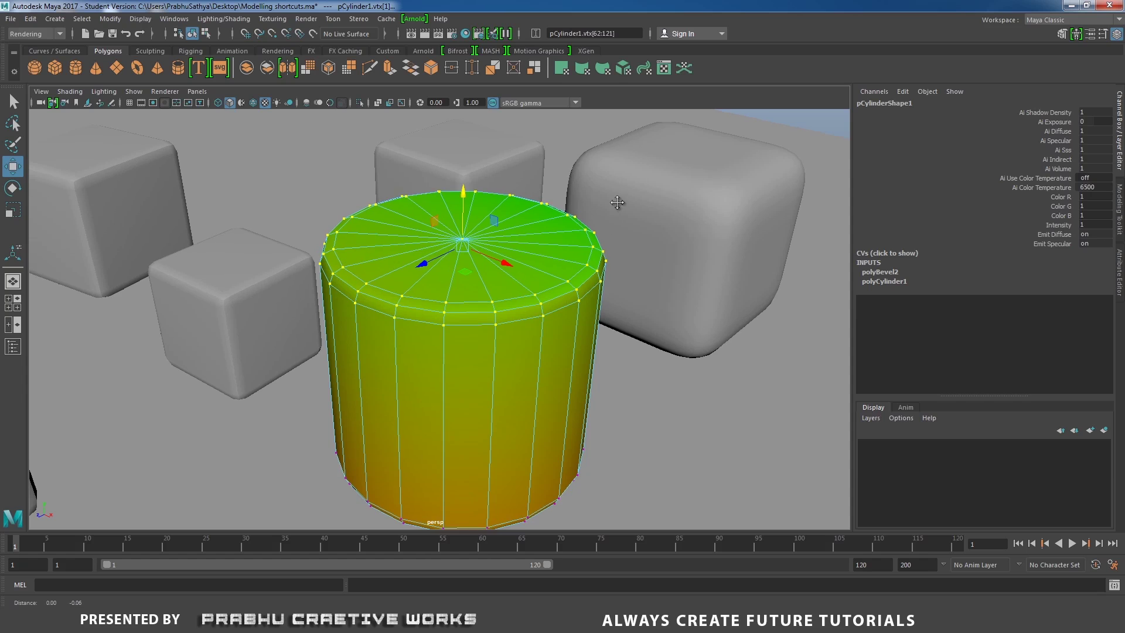
{"action": "middle_click_drag", "start_coordinate": [620, 204], "coordinate": [636, 180], "text": "alt"}
{"action": "left_click_drag", "start_coordinate": [488, 224], "coordinate": [475, 271], "text": "alt"}
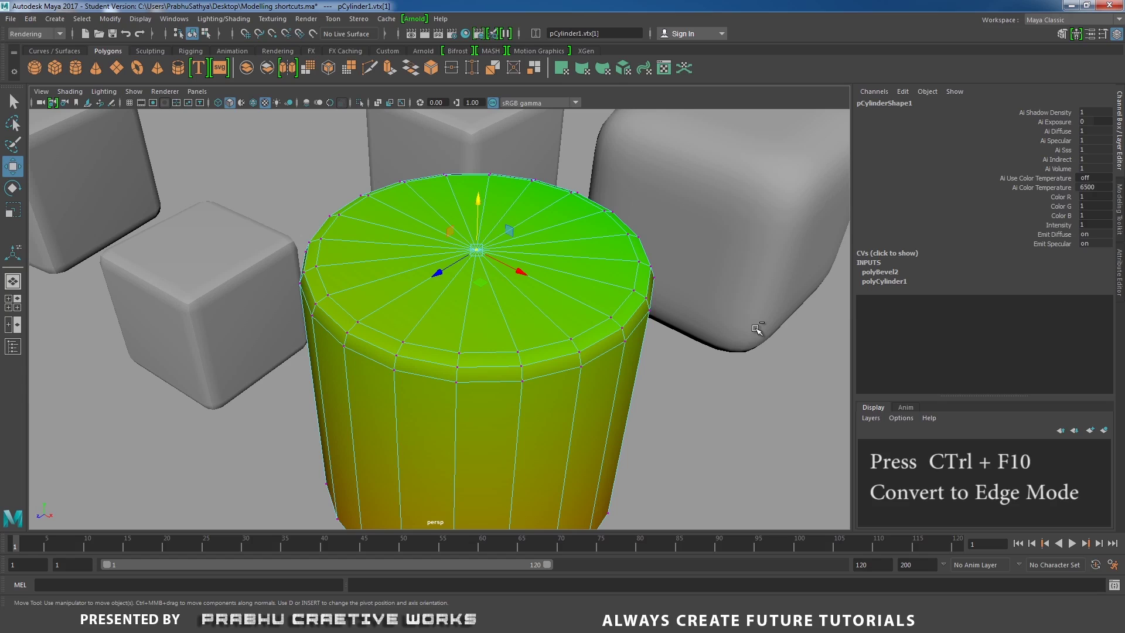
{"action": "key", "text": "ctrl+F10"}
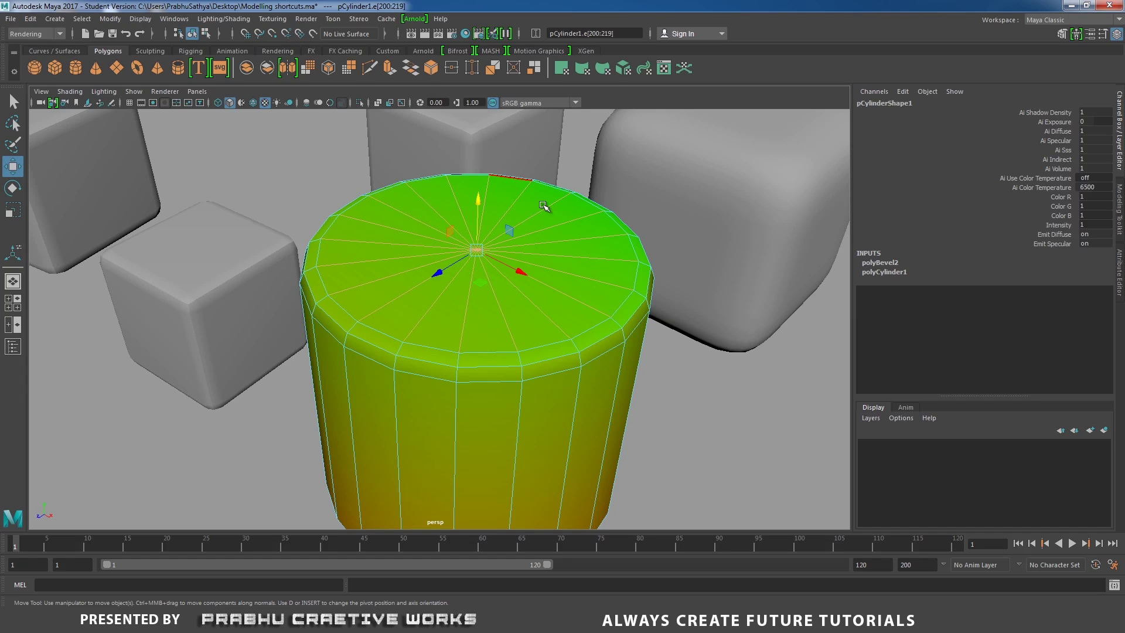
Return to the cap's centre vertex, convert the selection to faces and convert those faces to UVs.
{"action": "right_click_drag", "start_coordinate": [380, 248], "coordinate": [327, 244]}
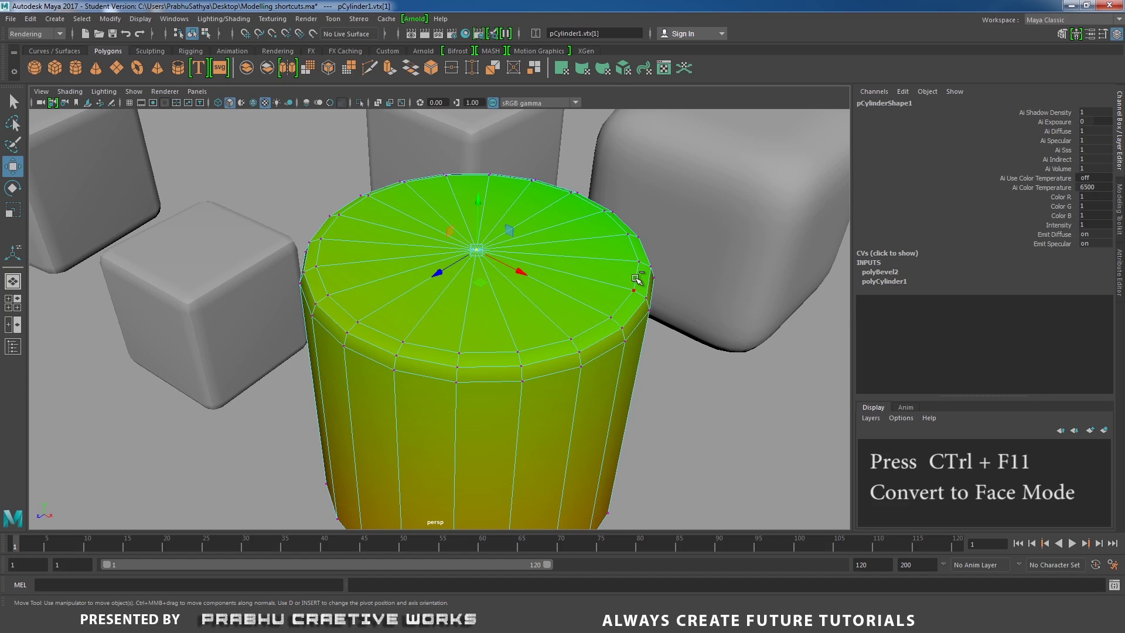
{"action": "key", "text": "ctrl+F11"}
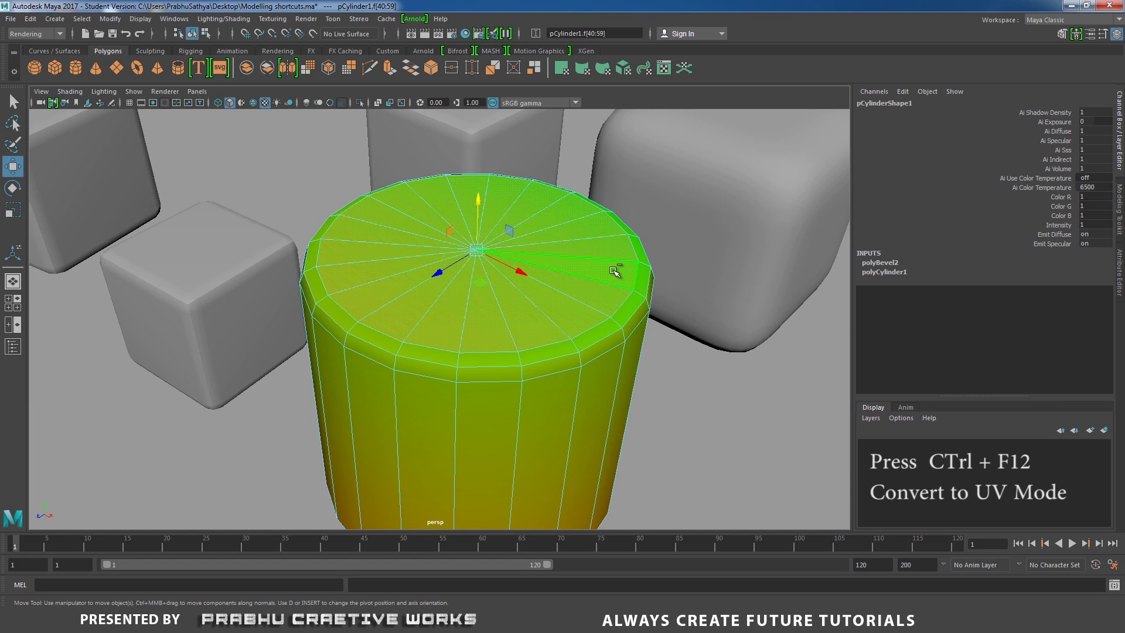
{"action": "key", "text": "ctrl+F12"}
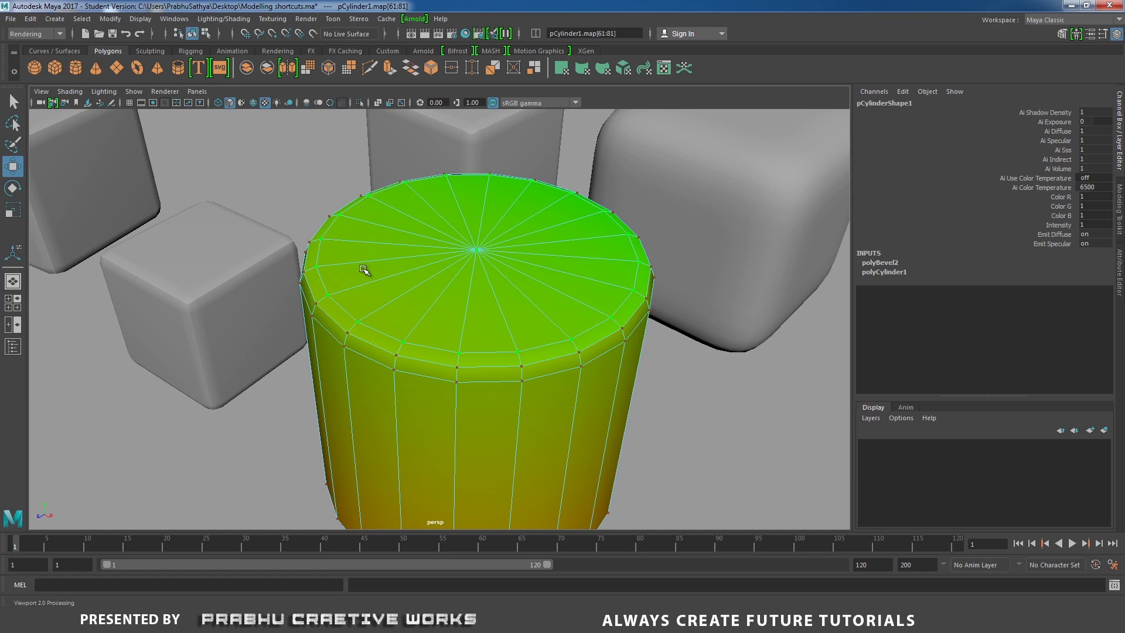
Select the edge loop around the middle of the cylinder's upper bevel and convert it to a face selection.
{"action": "right_click_drag", "start_coordinate": [384, 267], "coordinate": [342, 308], "text": "ctrl"}
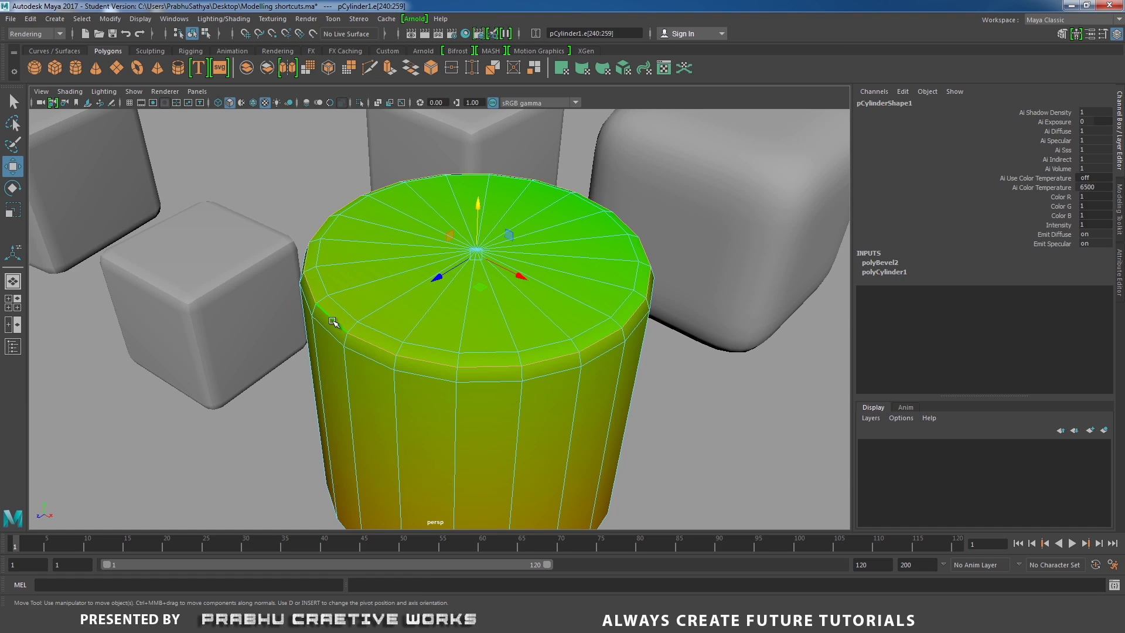
{"action": "double_click", "coordinate": [435, 345]}
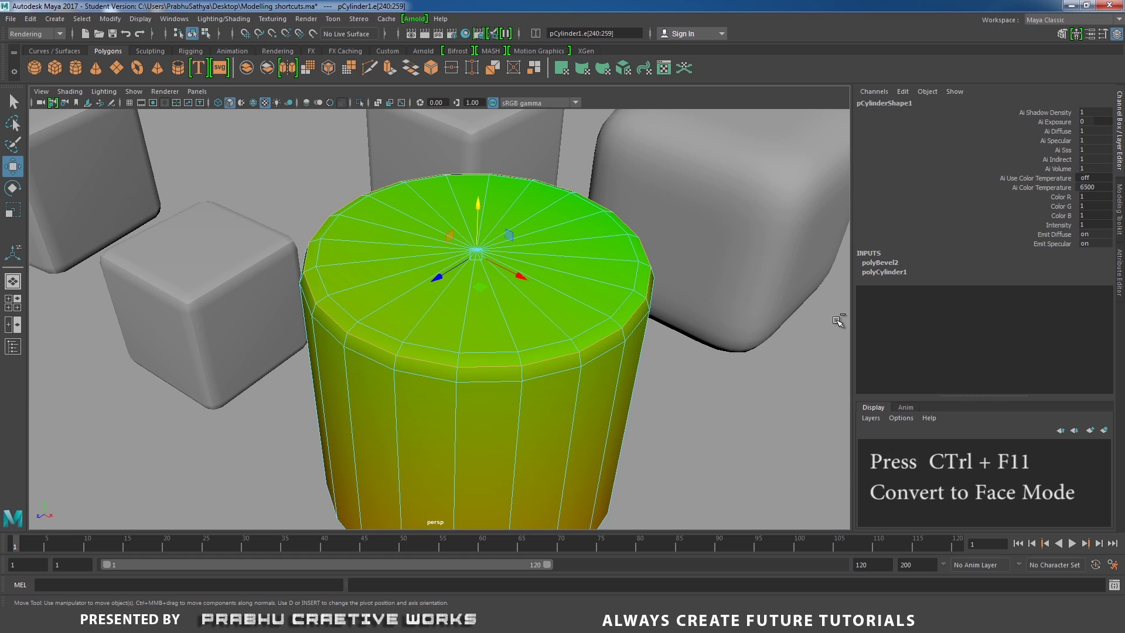
{"action": "key", "text": "ctrl+F11"}
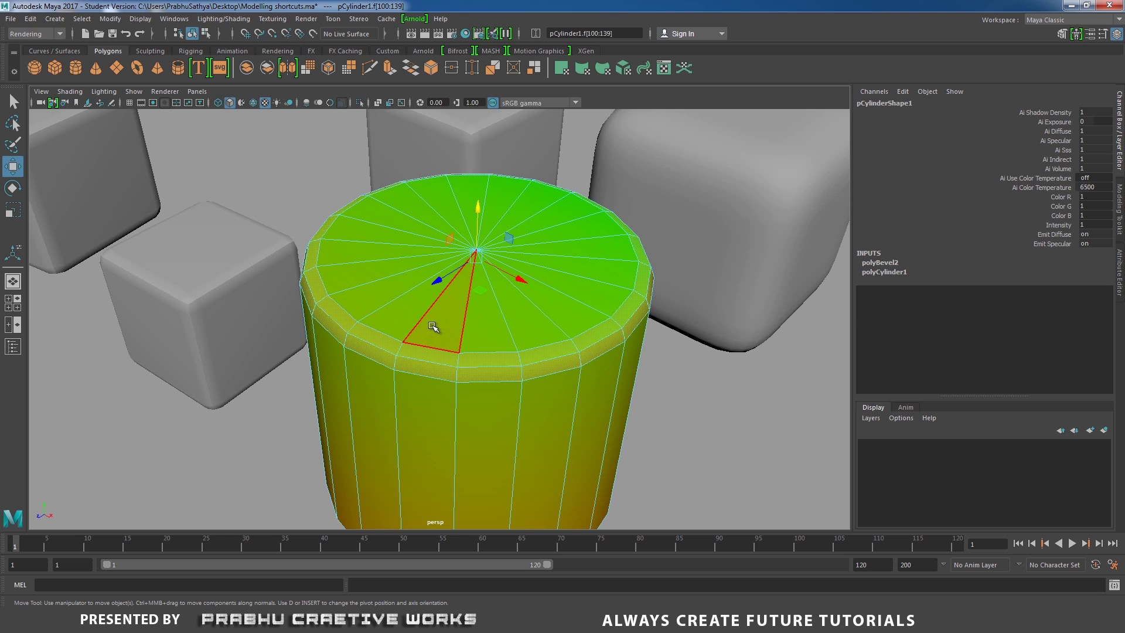
Switch back to vertex selection, select the top cap's centre vertex and convert it to the surrounding cap faces.
{"action": "left_click_drag", "start_coordinate": [603, 326], "coordinate": [590, 244], "text": "alt"}
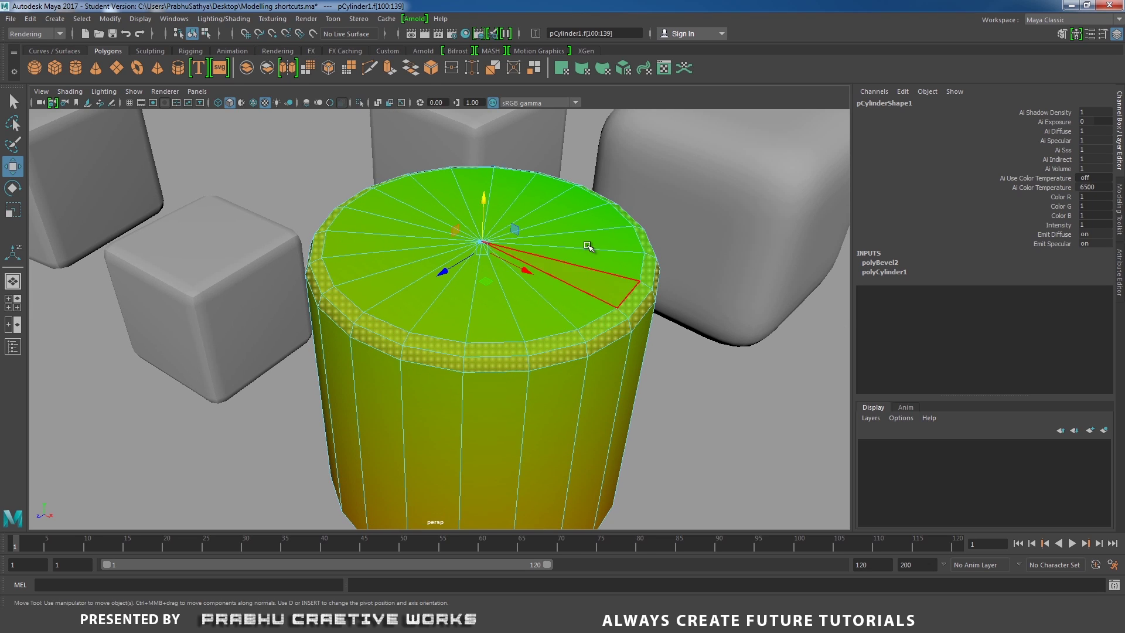
{"action": "right_click_drag", "start_coordinate": [586, 241], "coordinate": [556, 245]}
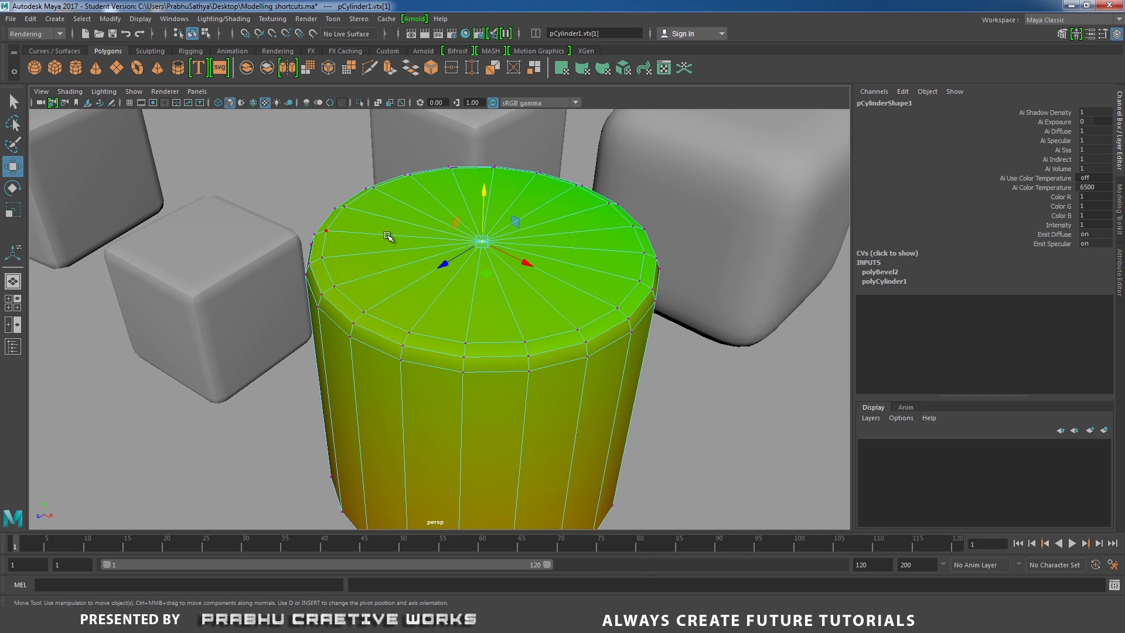
{"action": "left_click", "coordinate": [327, 230]}
{"action": "left_click", "coordinate": [488, 247]}
{"action": "key", "text": "ctrl+F11"}
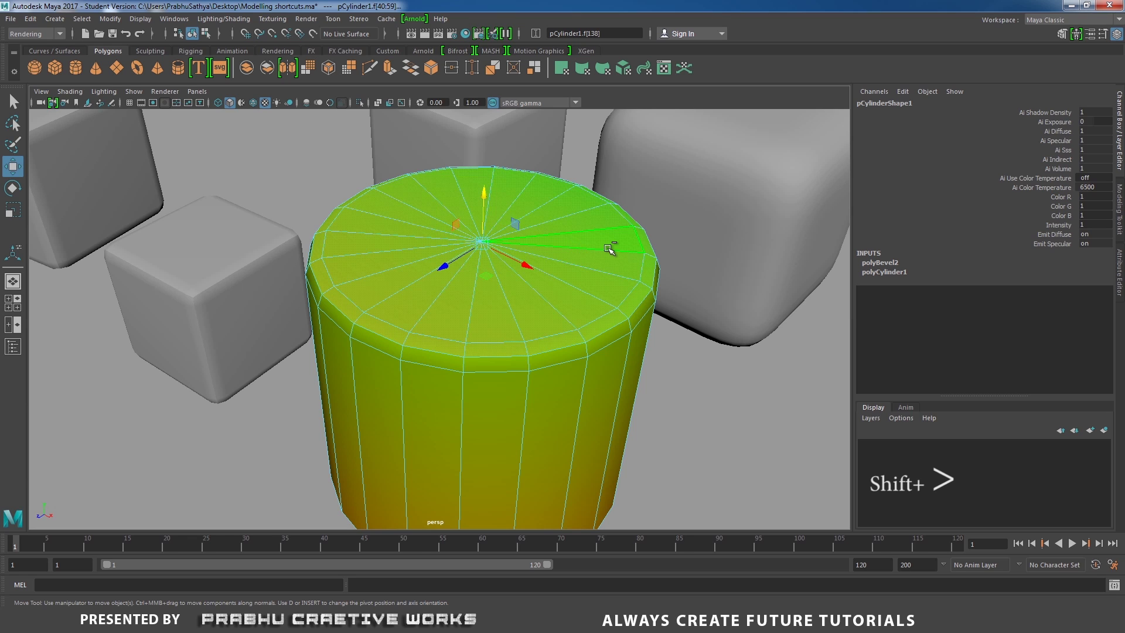
Grow and shrink the top cap's face selection by one ring, and repeat with two rings.
{"action": "key", "text": "shift+period"}
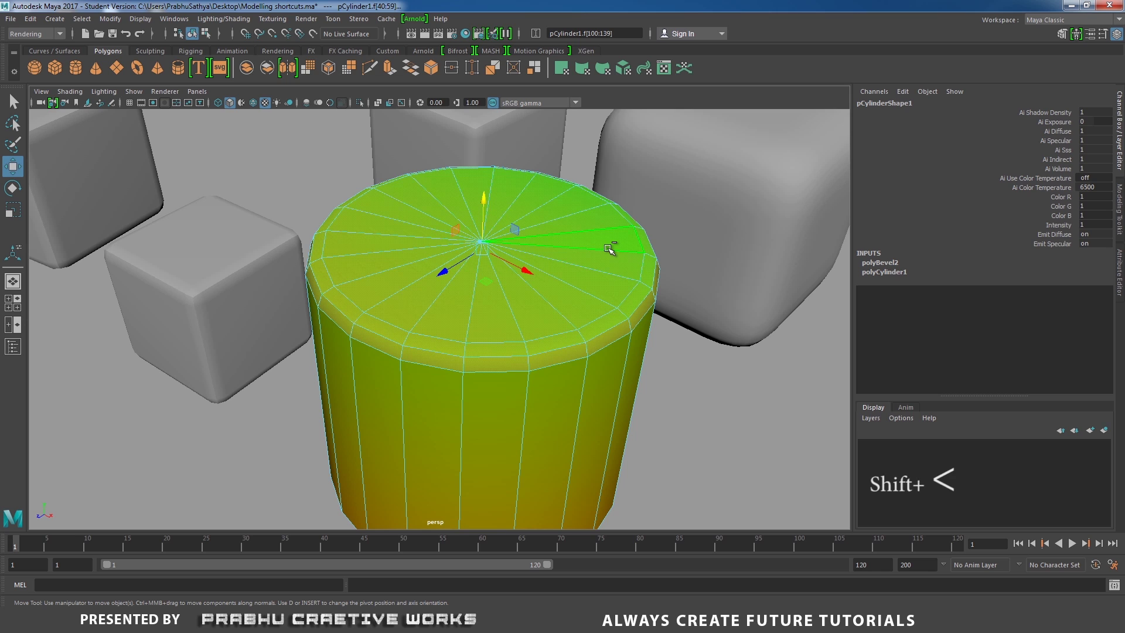
{"action": "key", "text": "shift+comma"}
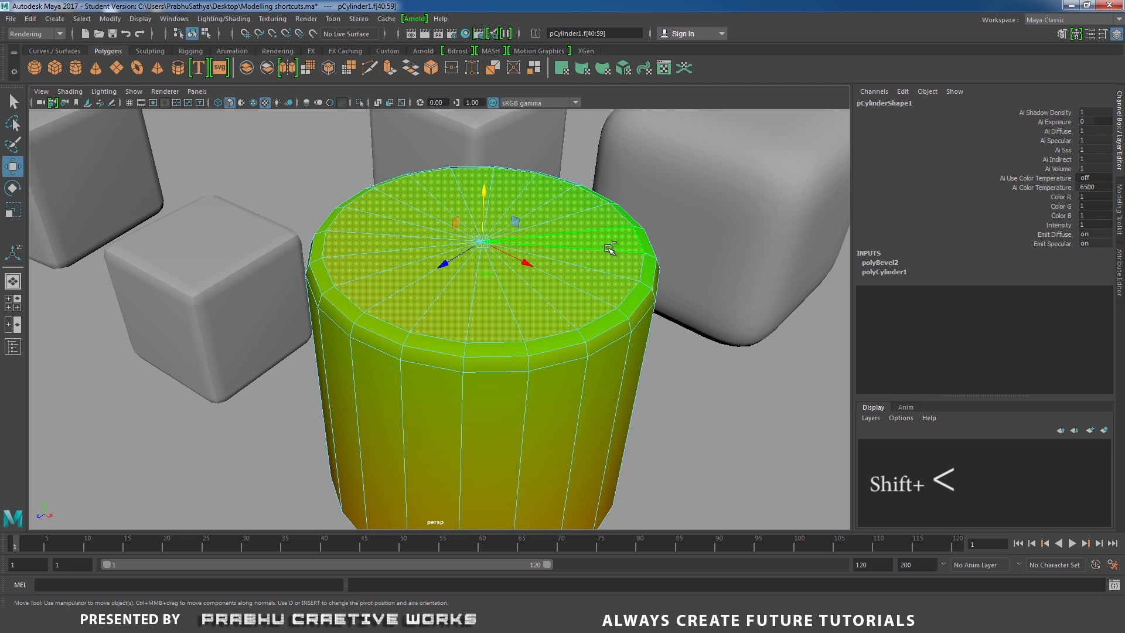
{"action": "key", "text": "shift+period"}
{"action": "key", "text": "shift+period"}
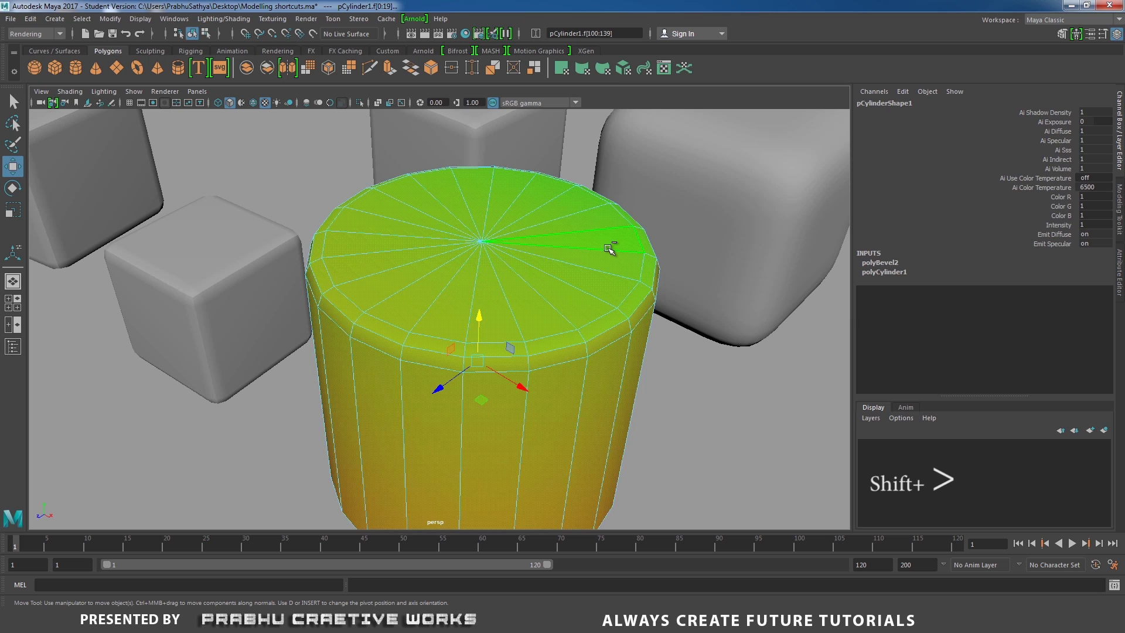
{"action": "key", "text": "shift+comma"}
{"action": "key", "text": "shift+comma"}
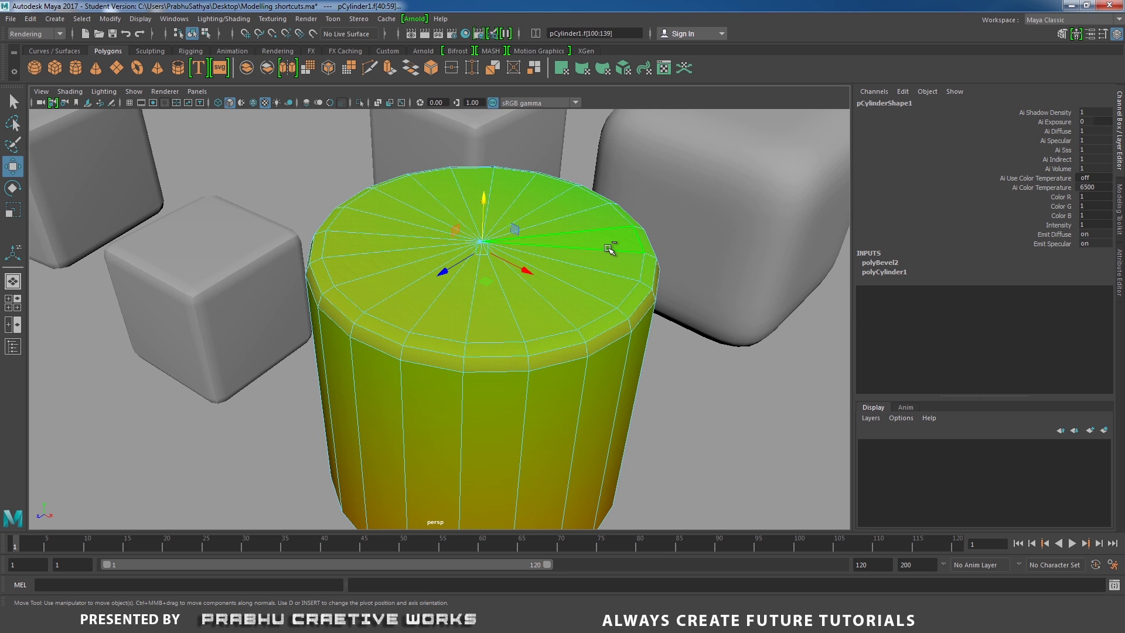
Return the cylinder to object selection and create a polygon cube.
{"action": "key", "text": "ctrl+z"}
{"action": "right_click", "coordinate": [577, 244]}
{"action": "right_click_drag", "start_coordinate": [578, 245], "coordinate": [655, 223]}
{"action": "right_click_drag", "start_coordinate": [632, 280], "coordinate": [140, 244], "text": "alt"}
{"action": "middle_click_drag", "start_coordinate": [287, 245], "coordinate": [362, 232], "text": "alt"}
{"action": "left_click", "coordinate": [55, 68]}
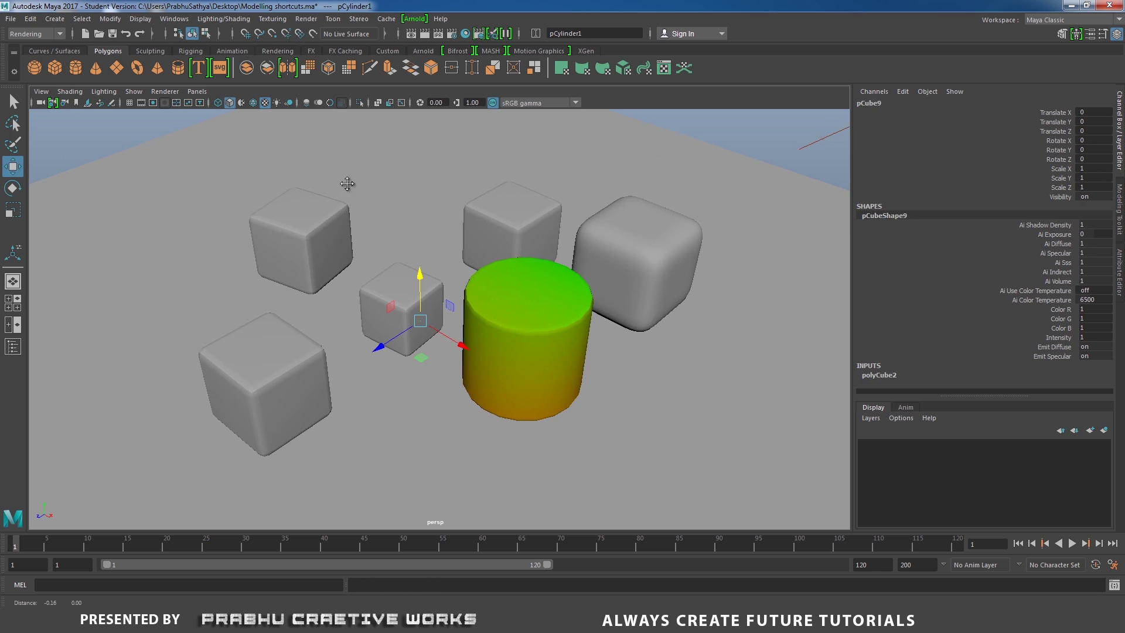
Move the new cube beside the green cylinder, to about 25 in X and 7.6 in Y.
{"action": "middle_click_drag", "start_coordinate": [410, 305], "coordinate": [416, 246], "text": "alt"}
{"action": "left_click_drag", "start_coordinate": [469, 287], "coordinate": [739, 430]}
{"action": "middle_click_drag", "start_coordinate": [740, 430], "coordinate": [683, 398], "text": "alt"}
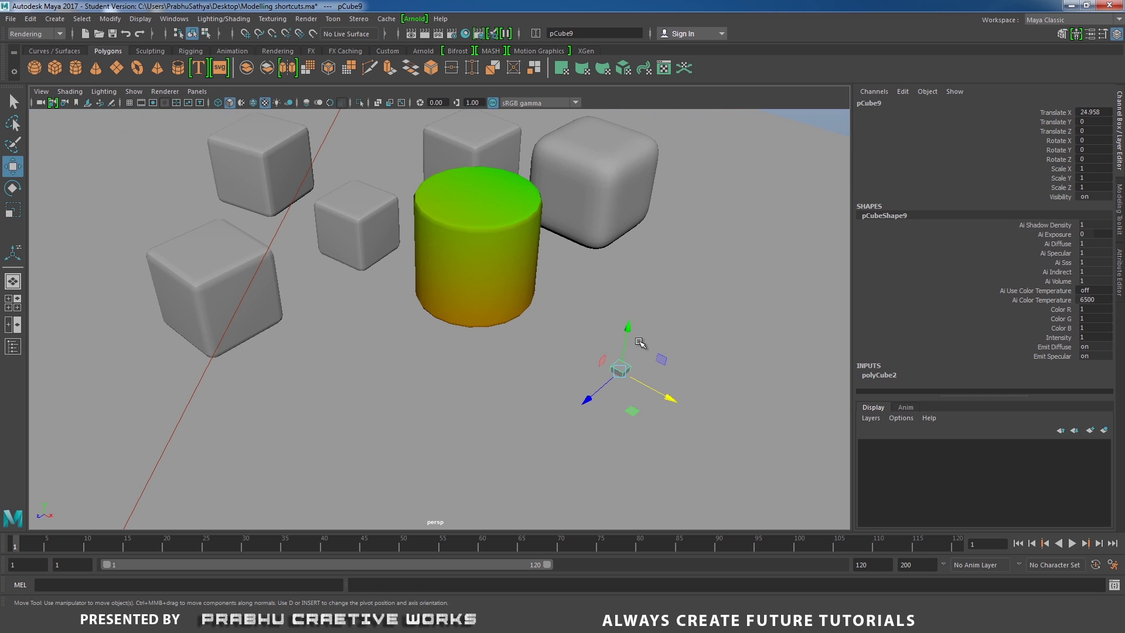
{"action": "left_click_drag", "start_coordinate": [629, 330], "coordinate": [663, 230]}
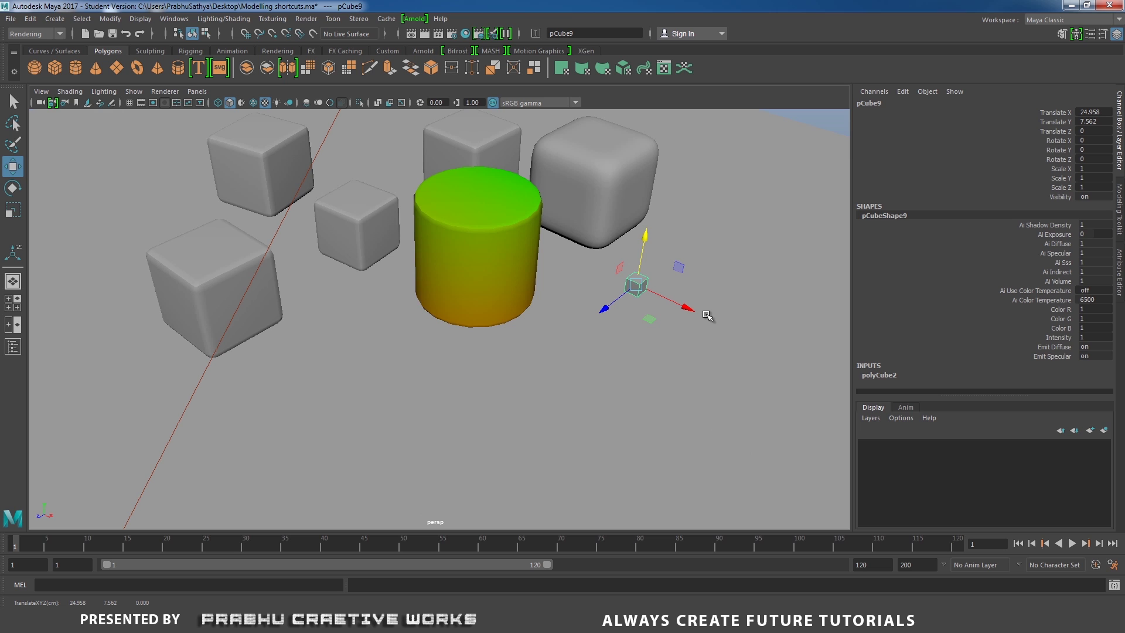
Scale the new cube uniformly to about 6.4, frame it and turn on its smooth mesh preview.
{"action": "key", "text": "r"}
{"action": "left_click_drag", "start_coordinate": [638, 287], "coordinate": [683, 351]}
{"action": "key", "text": "f"}
{"action": "key", "text": "3"}
{"action": "scroll", "coordinate": [603, 269], "scroll_direction": "up", "scroll_amount": 5}
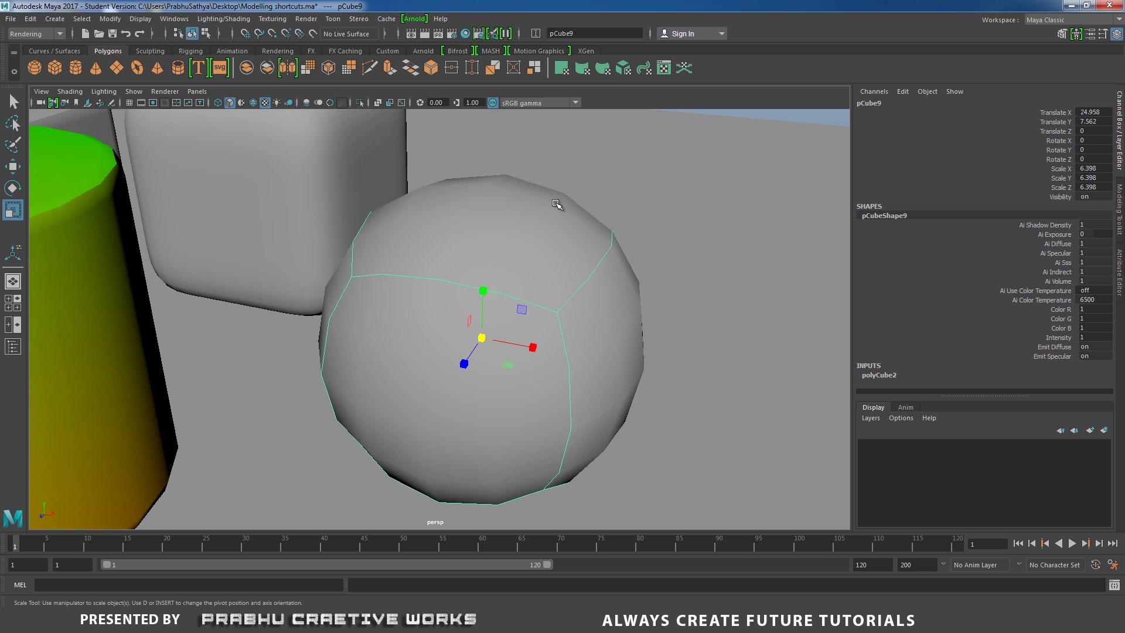
Raise the cube's smooth mesh preview by two levels, lower it back, and raise it by one level.
{"action": "middle_click_drag", "start_coordinate": [609, 258], "coordinate": [633, 236], "text": "alt"}
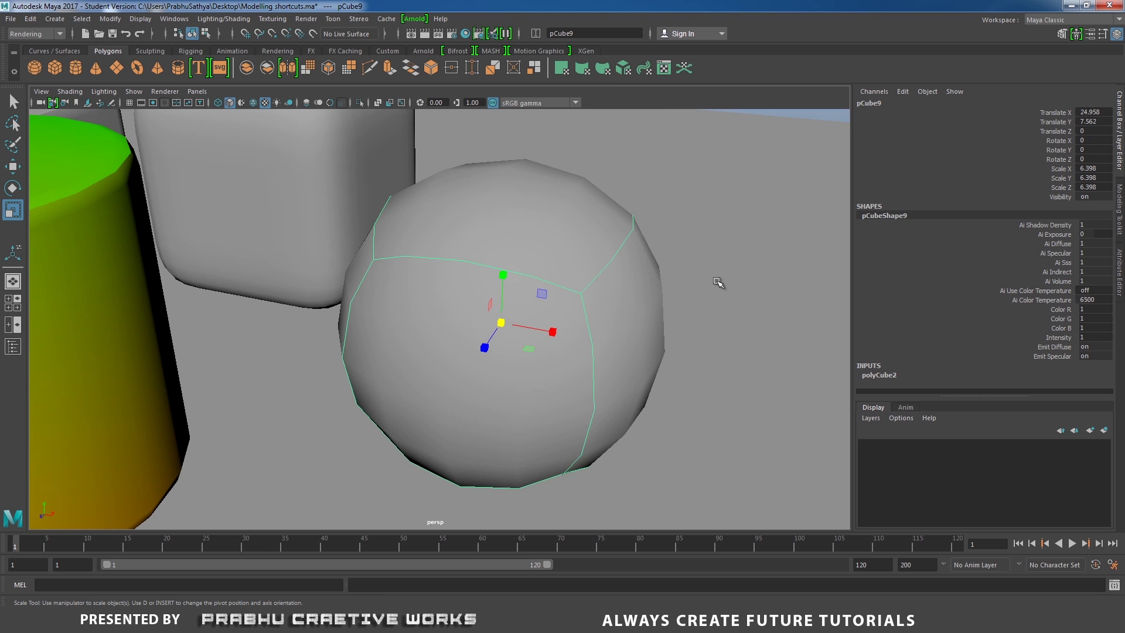
{"action": "right_click_drag", "start_coordinate": [715, 283], "coordinate": [658, 307], "text": "alt"}
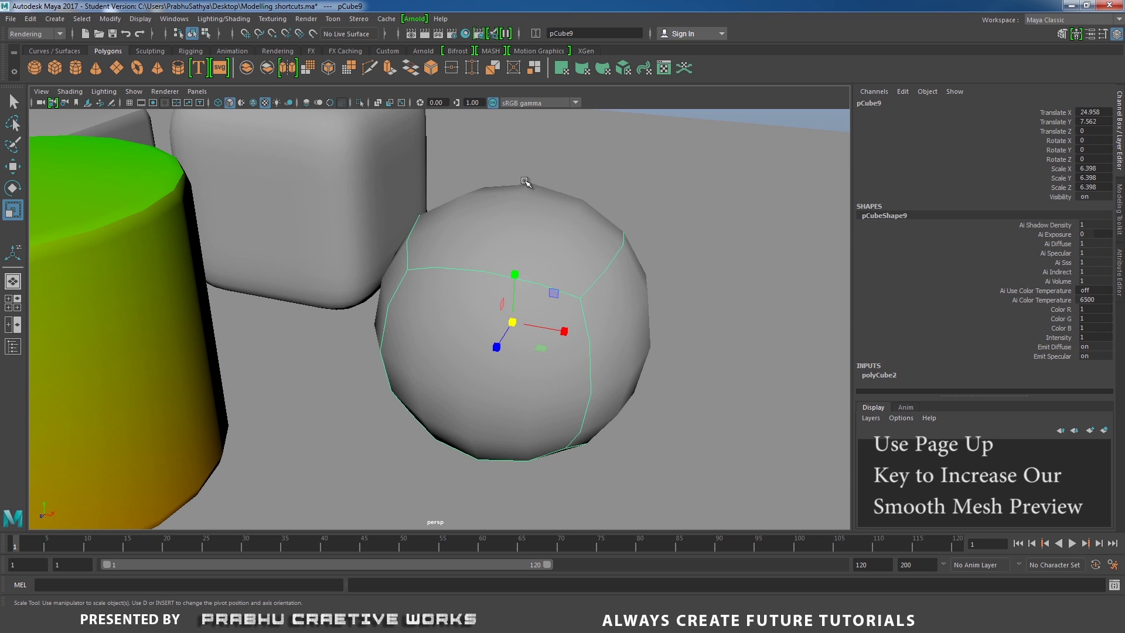
{"action": "key", "text": "Page_Up"}
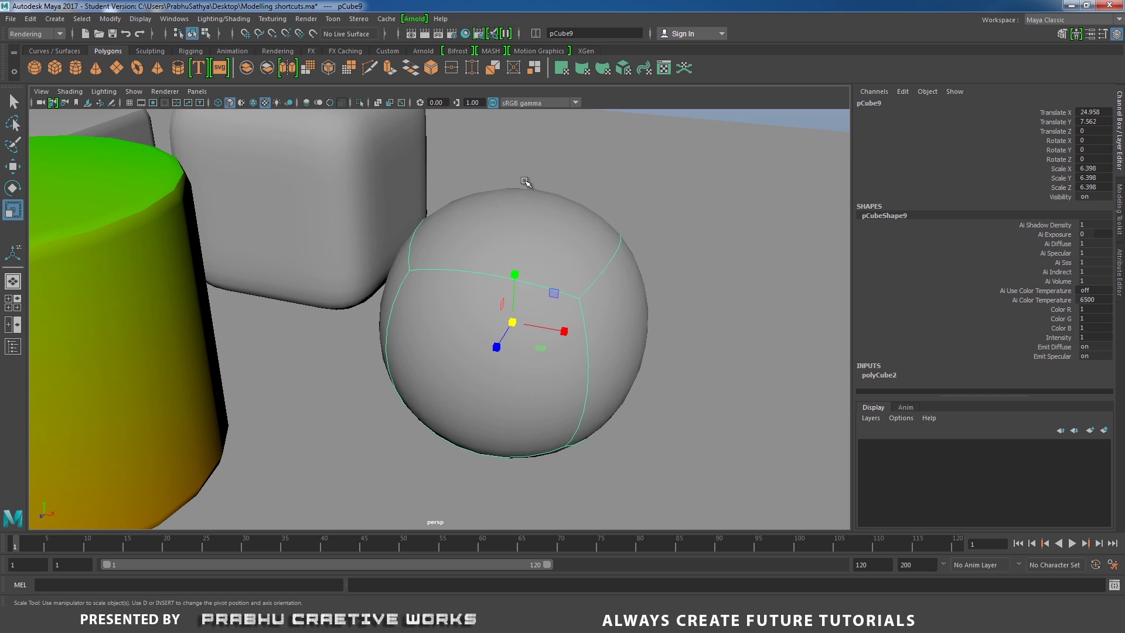
{"action": "key", "text": "Page_Up"}
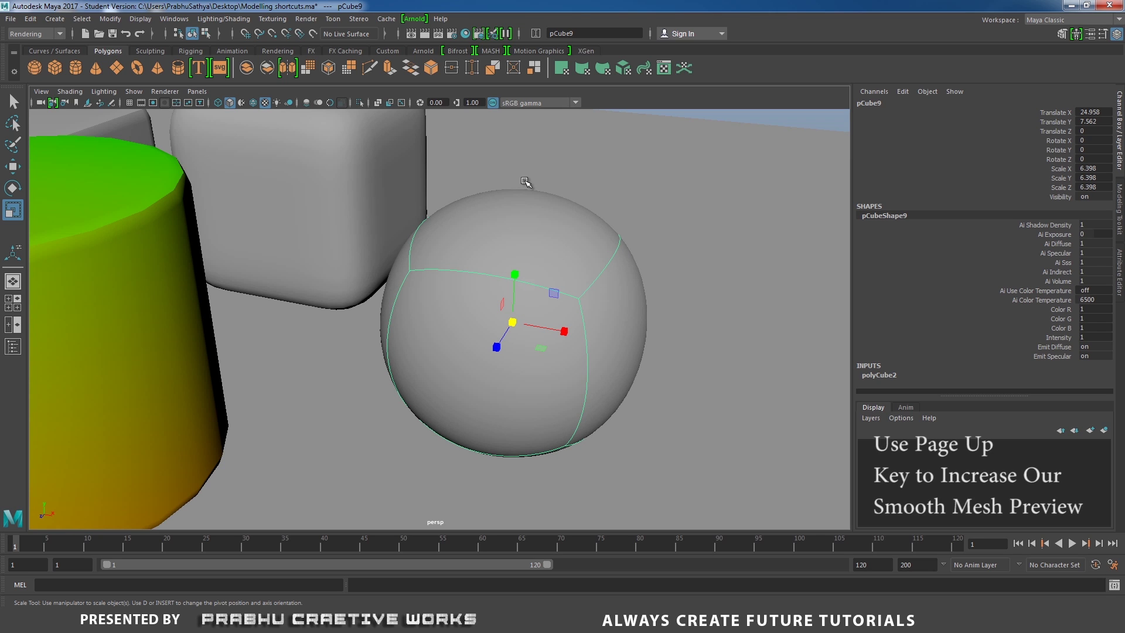
{"action": "key", "text": "Page_Down"}
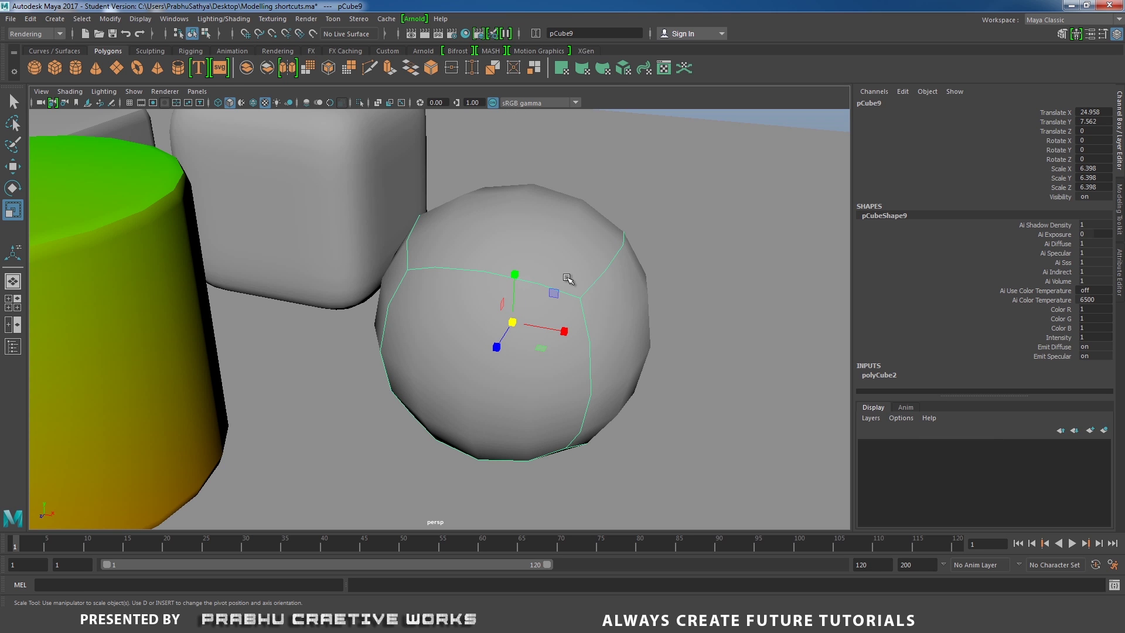
{"action": "right_click_drag", "start_coordinate": [567, 281], "coordinate": [586, 334], "text": "alt"}
{"action": "left_click_drag", "start_coordinate": [586, 334], "coordinate": [633, 261], "text": "alt"}
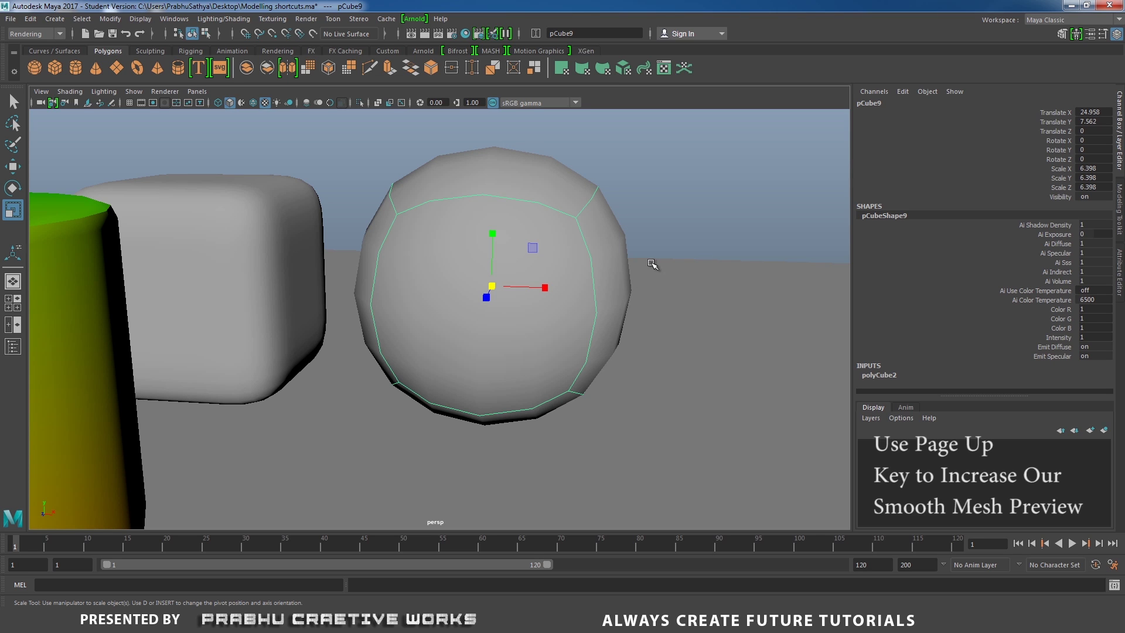
{"action": "key", "text": "Page_Up"}
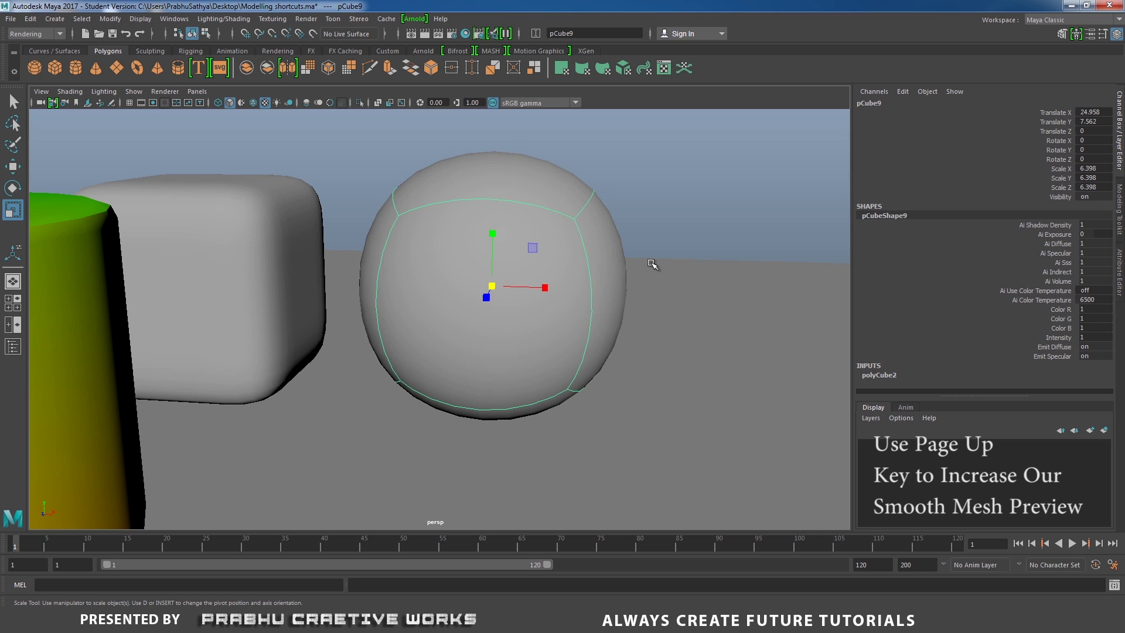
Raise the selected cube's smooth mesh preview by one level and lower it by two levels.
{"action": "key", "text": "Page_Up"}
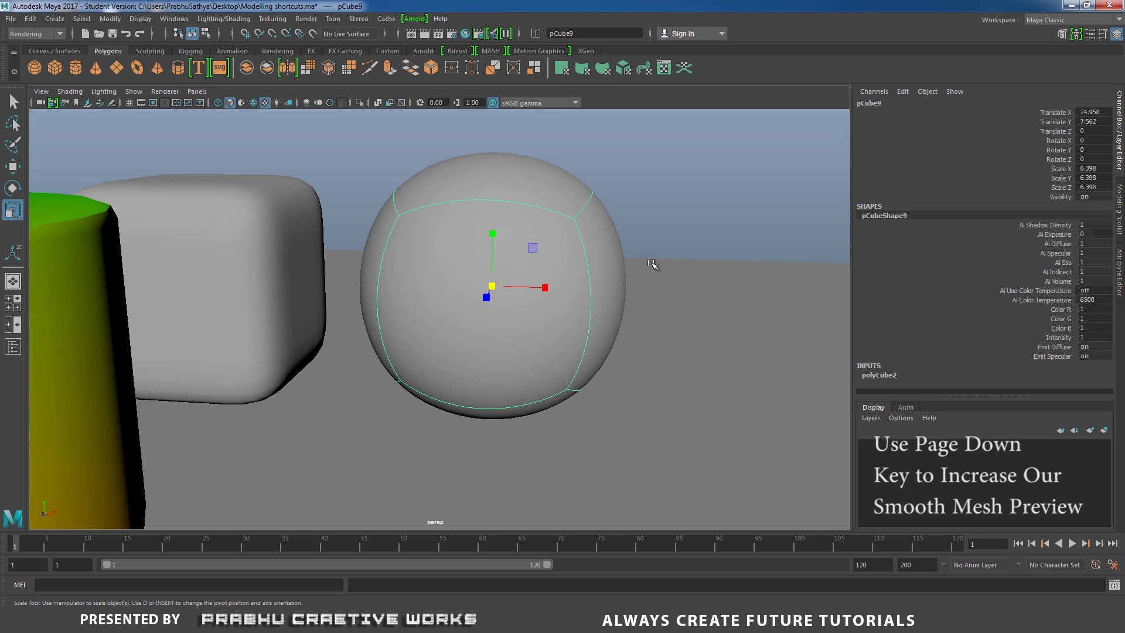
{"action": "key", "text": "Page_Down"}
{"action": "key", "text": "Page_Down"}
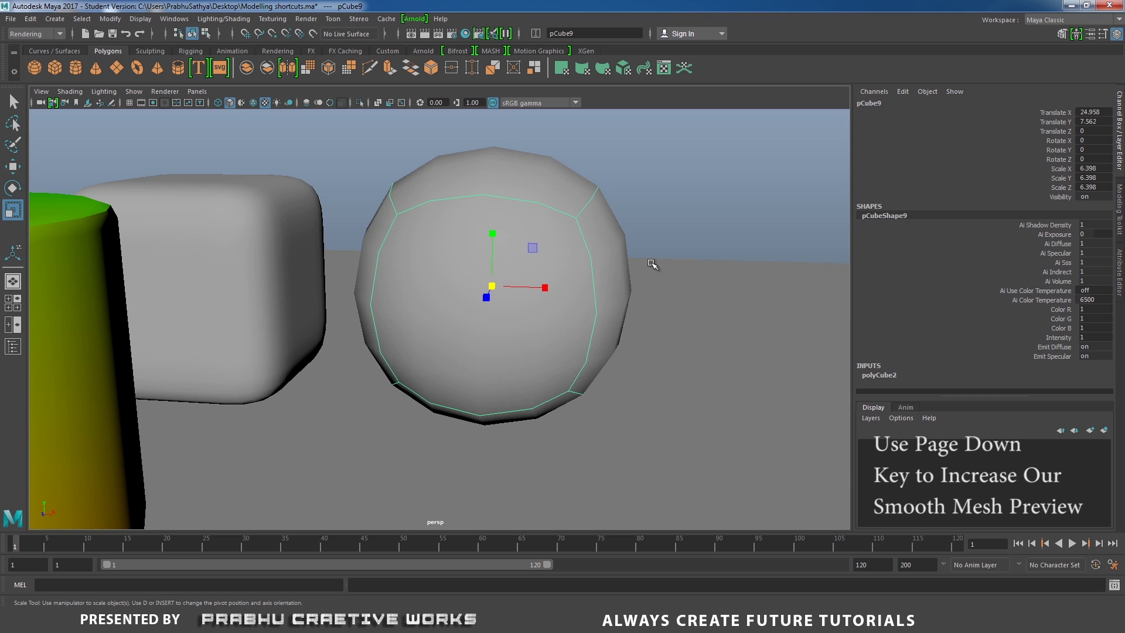
Select the long curve that rises beside the ground plane.
{"action": "right_click_drag", "start_coordinate": [652, 261], "coordinate": [354, 160], "text": "alt"}
{"action": "left_click_drag", "start_coordinate": [354, 161], "coordinate": [384, 309], "text": "alt"}
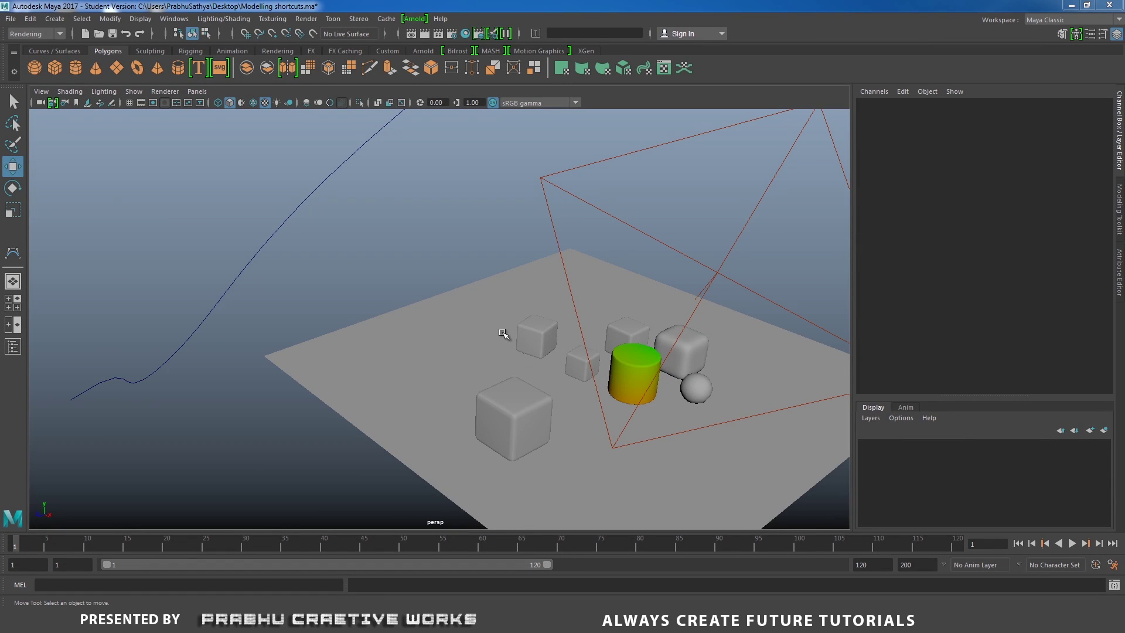
{"action": "middle_click_drag", "start_coordinate": [503, 334], "coordinate": [543, 329], "text": "alt"}
{"action": "left_click_drag", "start_coordinate": [259, 249], "coordinate": [239, 329]}
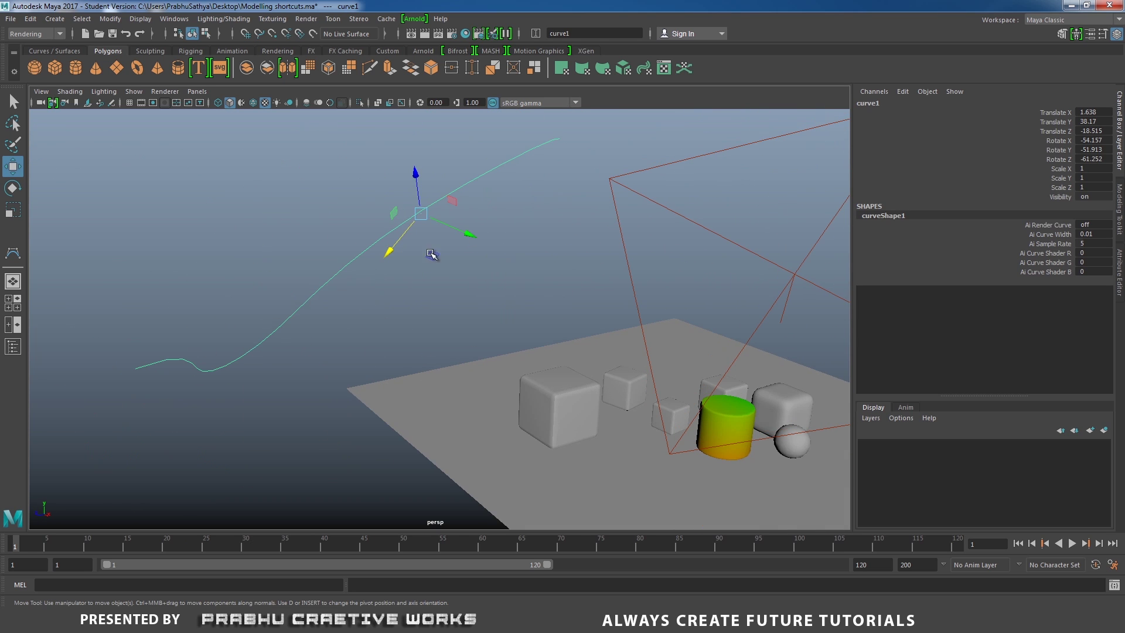
{"action": "left_click_drag", "start_coordinate": [432, 255], "coordinate": [457, 339], "text": "alt"}
Move the foremost cube onto the long curve using curve snapping and slide it along the curve.
{"action": "left_click", "coordinate": [518, 357]}
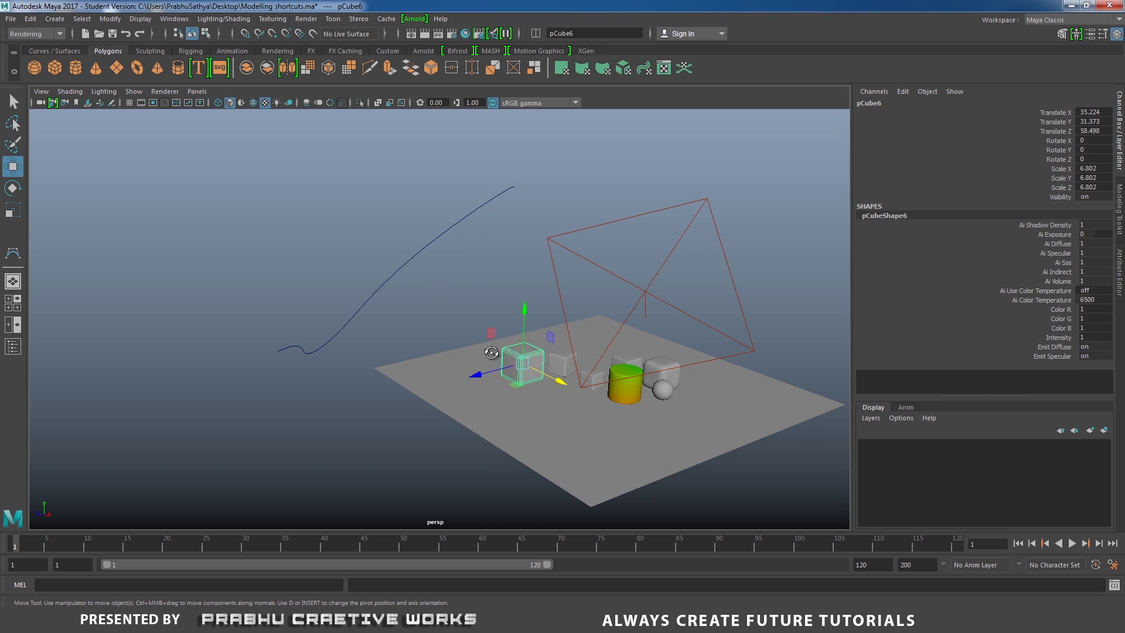
{"action": "scroll", "coordinate": [491, 352], "scroll_direction": "up", "scroll_amount": 5}
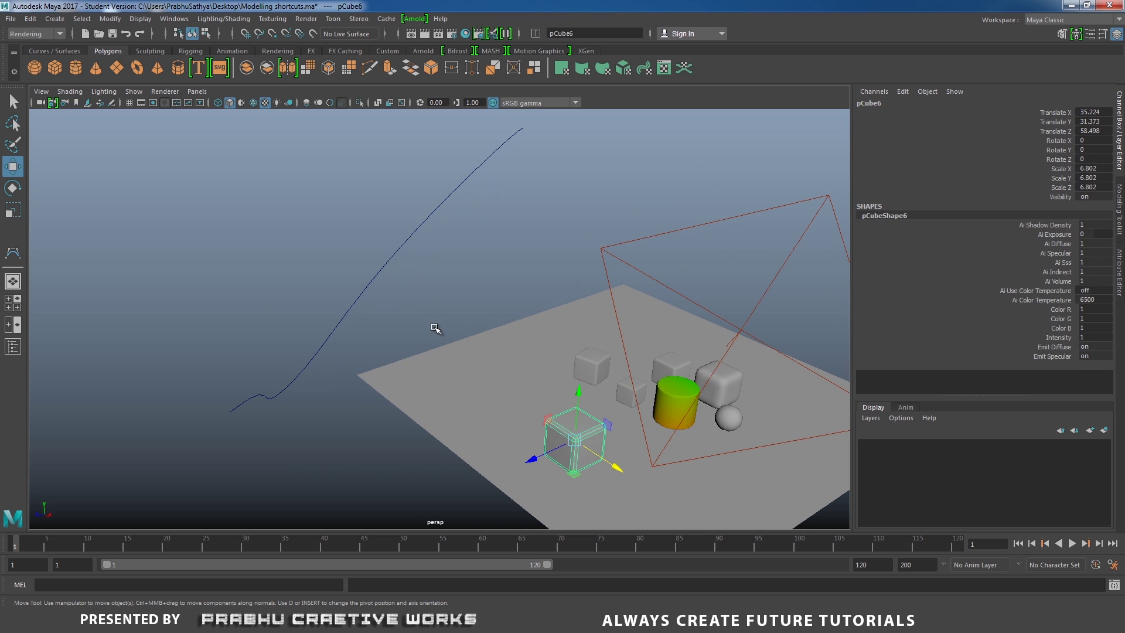
{"action": "left_click_drag", "start_coordinate": [435, 328], "coordinate": [381, 279], "text": "alt"}
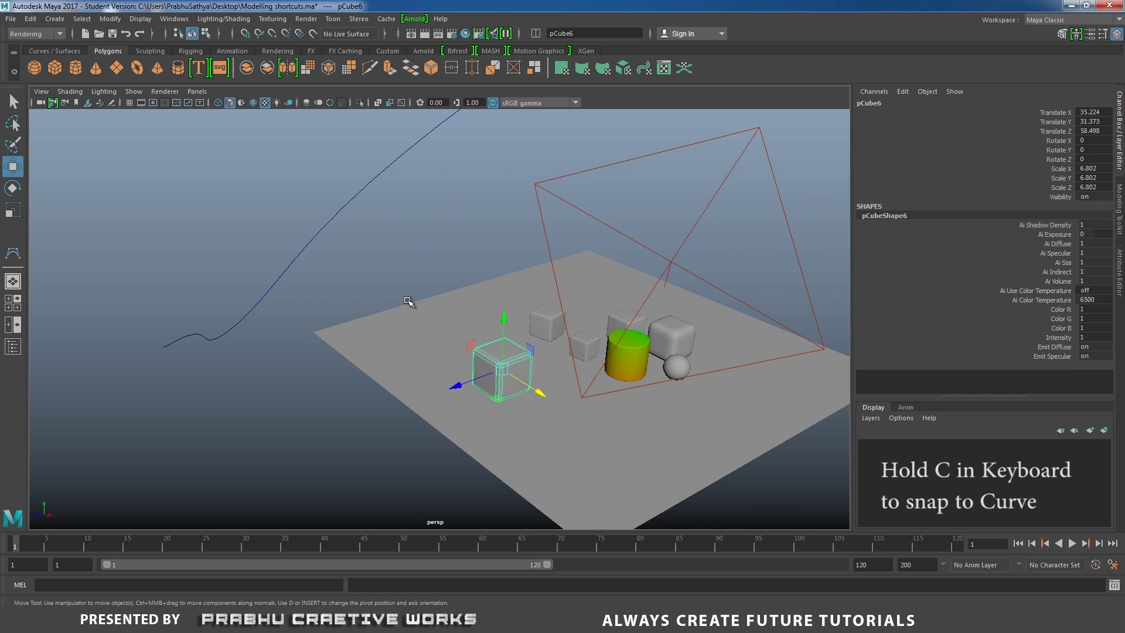
{"action": "key", "text": "c"}
{"action": "key", "text": "c"}
{"action": "key", "text": "c"}
{"action": "left_click_drag", "start_coordinate": [501, 370], "coordinate": [317, 246]}
{"action": "key", "text": "c"}
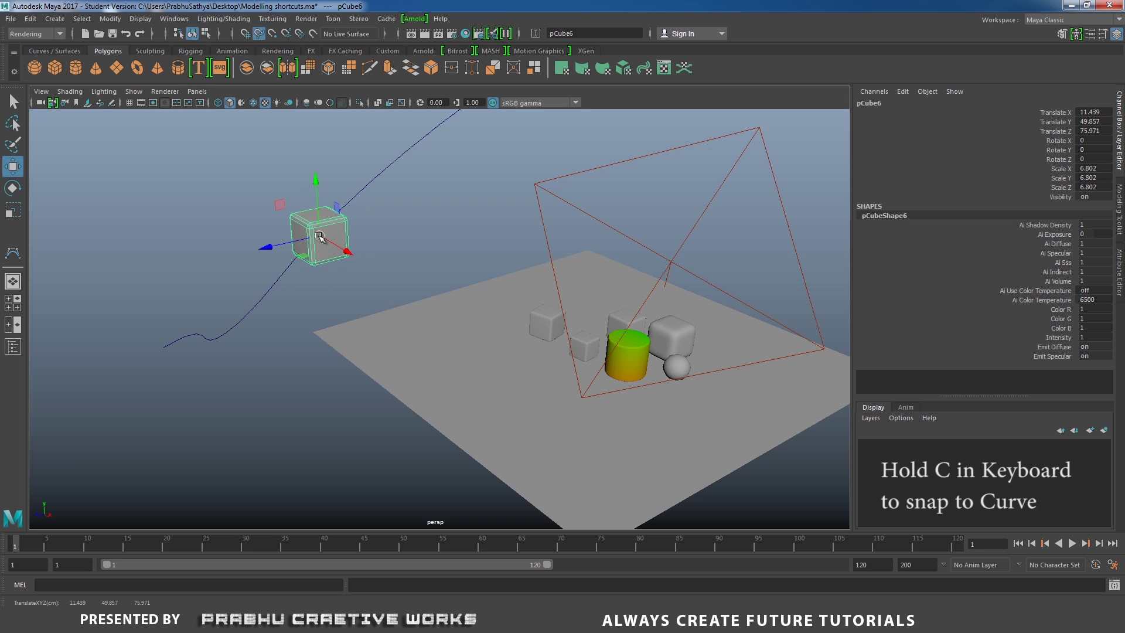
{"action": "left_click_drag", "start_coordinate": [319, 236], "coordinate": [511, 310]}
Select the rotated cube on the ground plane and switch from the perspective view to the top view.
{"action": "left_click", "coordinate": [527, 354]}
{"action": "key", "text": "space"}
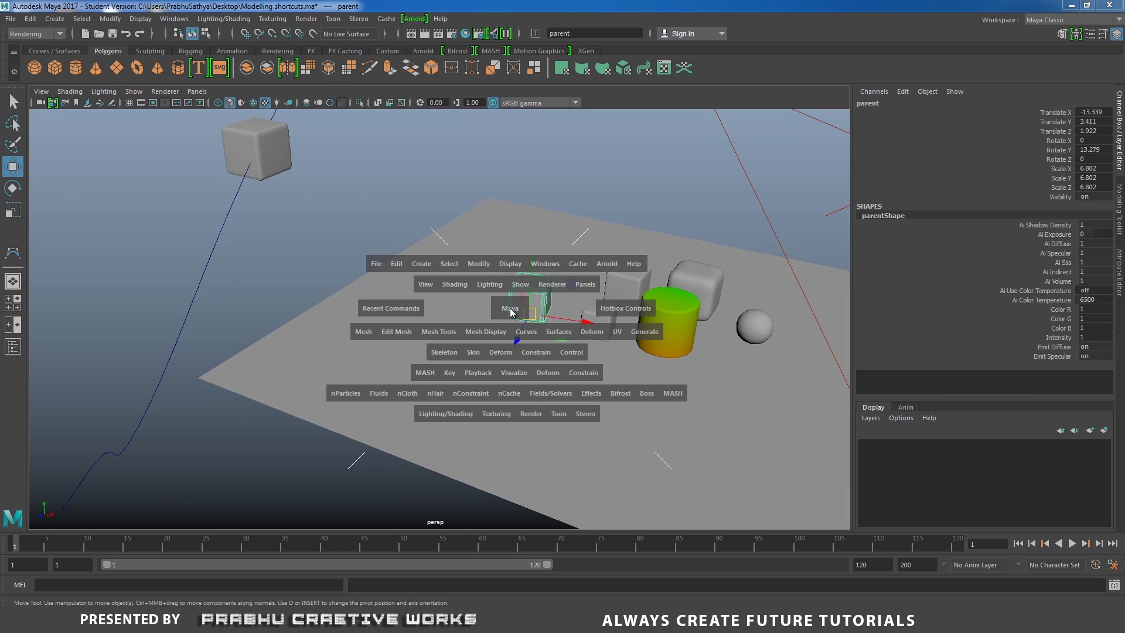
{"action": "left_click", "coordinate": [511, 311]}
{"action": "left_click", "coordinate": [449, 308]}
{"action": "scroll", "coordinate": [608, 341], "scroll_direction": "down", "scroll_amount": 10}
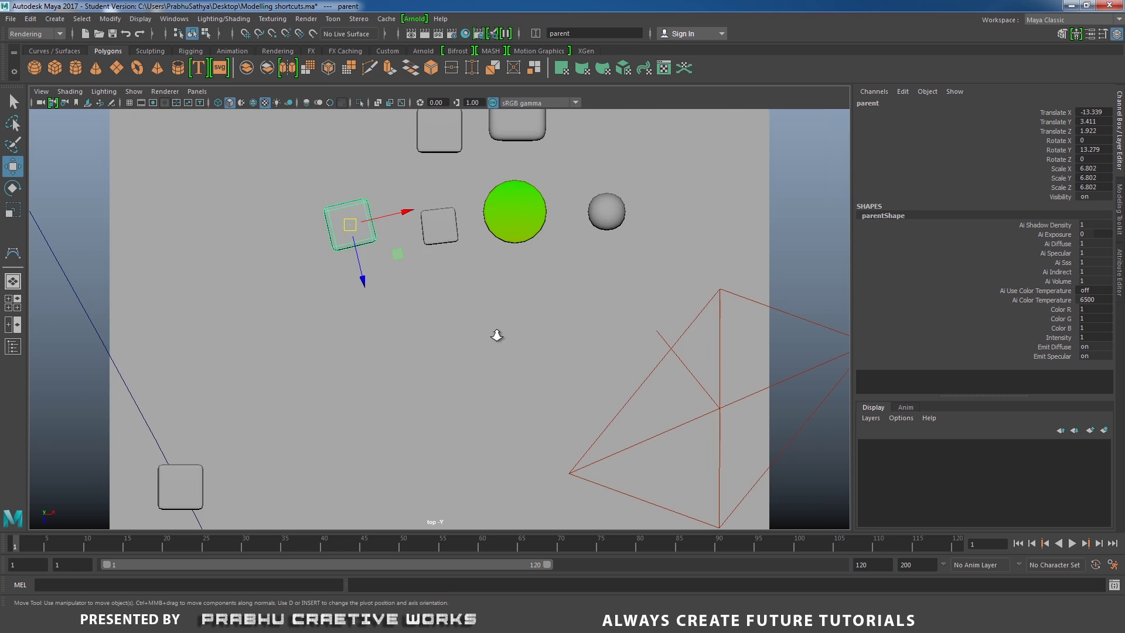
{"action": "middle_click_drag", "start_coordinate": [383, 339], "coordinate": [403, 364], "text": "alt"}
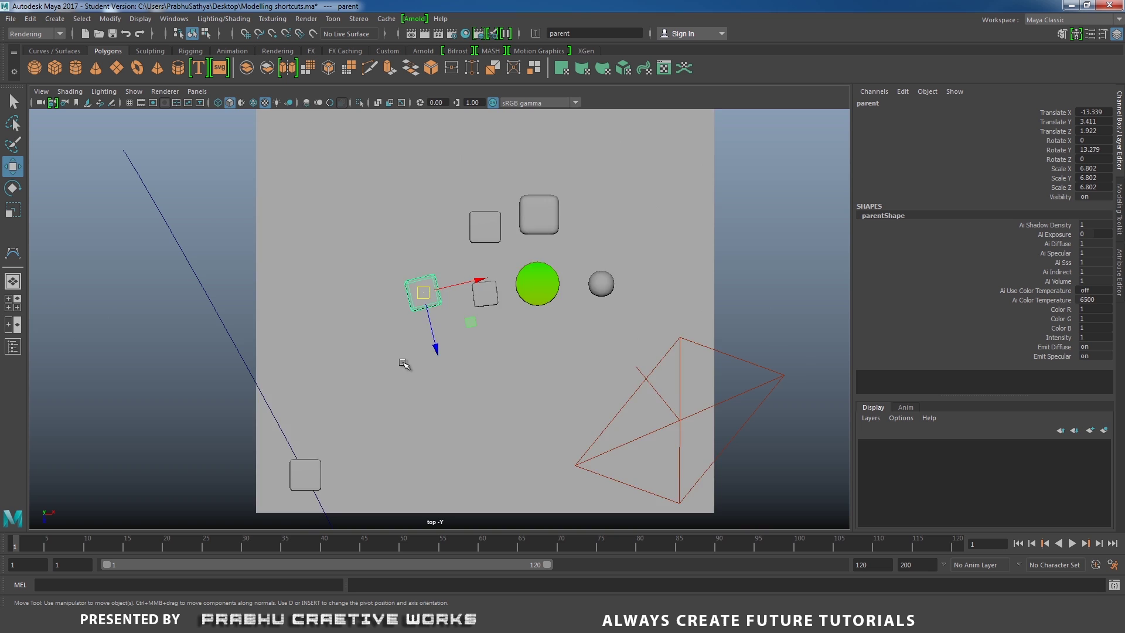
Display the top view in wireframe and turn on the grid.
{"action": "key", "text": "4"}
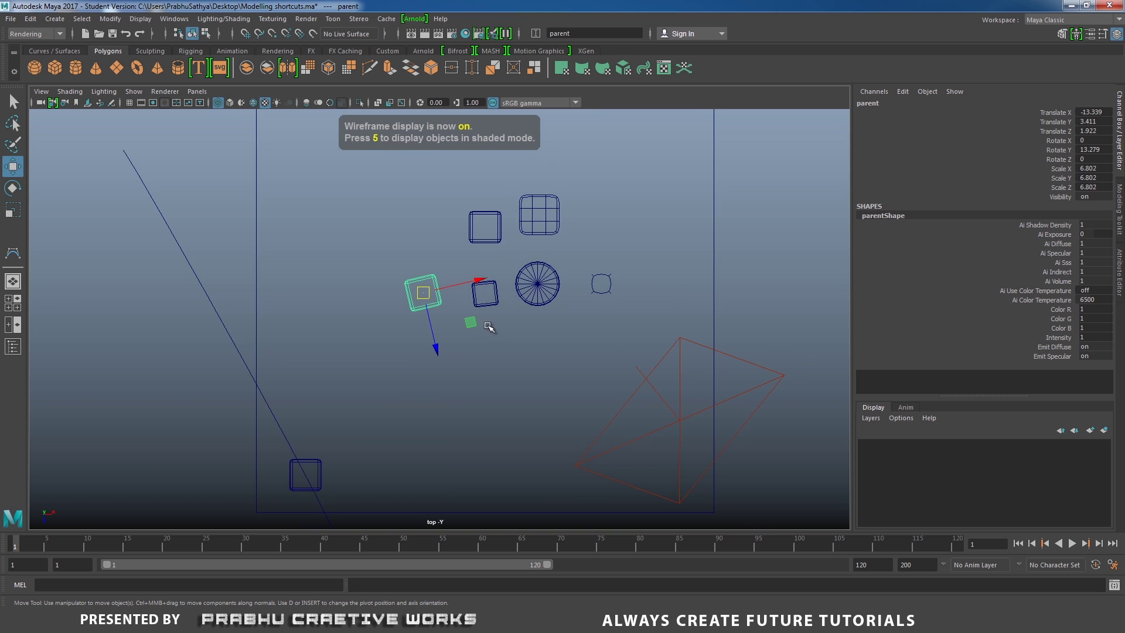
{"action": "middle_click_drag", "start_coordinate": [492, 322], "coordinate": [466, 369], "text": "alt"}
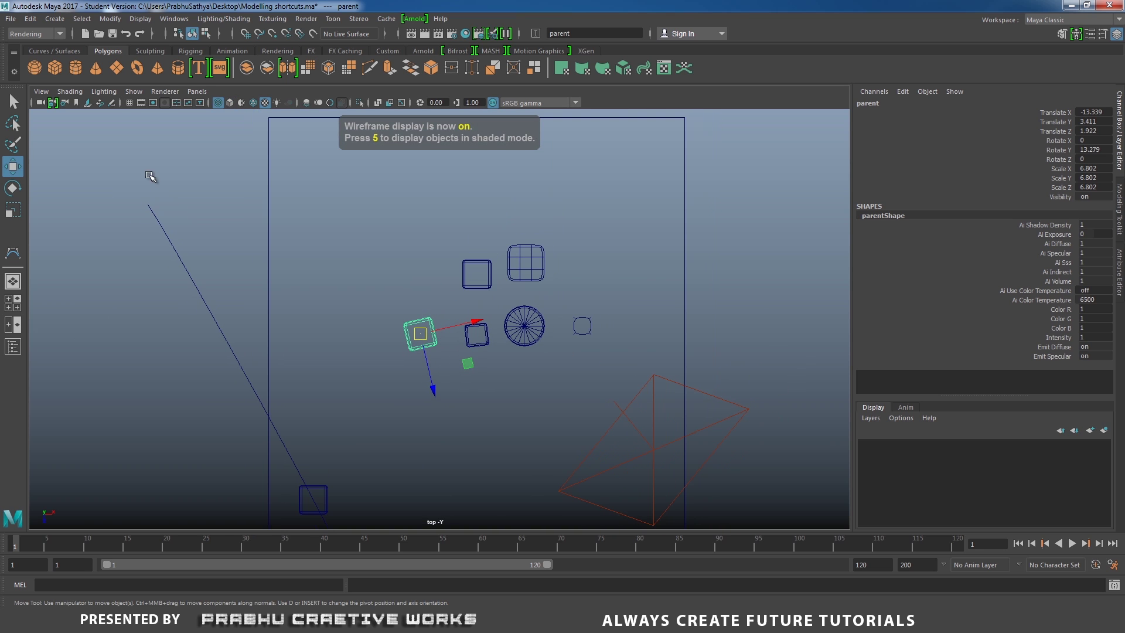
{"action": "left_click", "coordinate": [130, 102]}
{"action": "scroll", "coordinate": [535, 372], "scroll_direction": "up", "scroll_amount": 3}
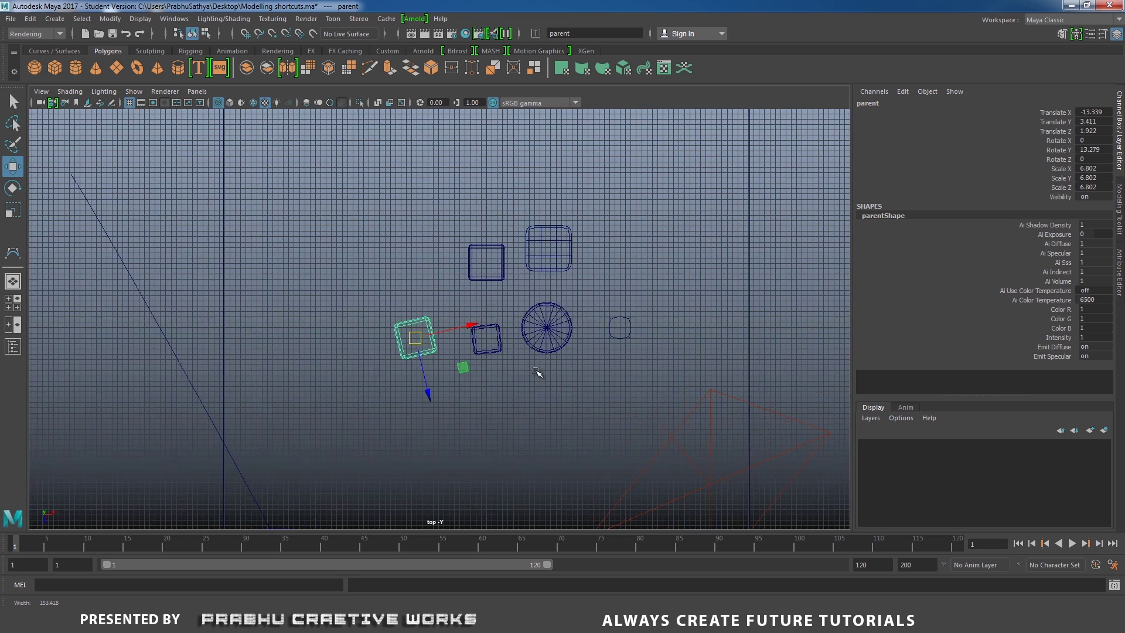
{"action": "mouse_move", "coordinate": [538, 312]}
{"action": "middle_mouse_down", "text": "alt"}
{"action": "mouse_move", "coordinate": [479, 295]}
{"action": "mouse_move", "coordinate": [532, 326]}
{"action": "middle_mouse_up", "text": "alt"}
Move the unrotated bevelled cube with grid snapping to X -21 and Z -18.
{"action": "left_click", "coordinate": [478, 295]}
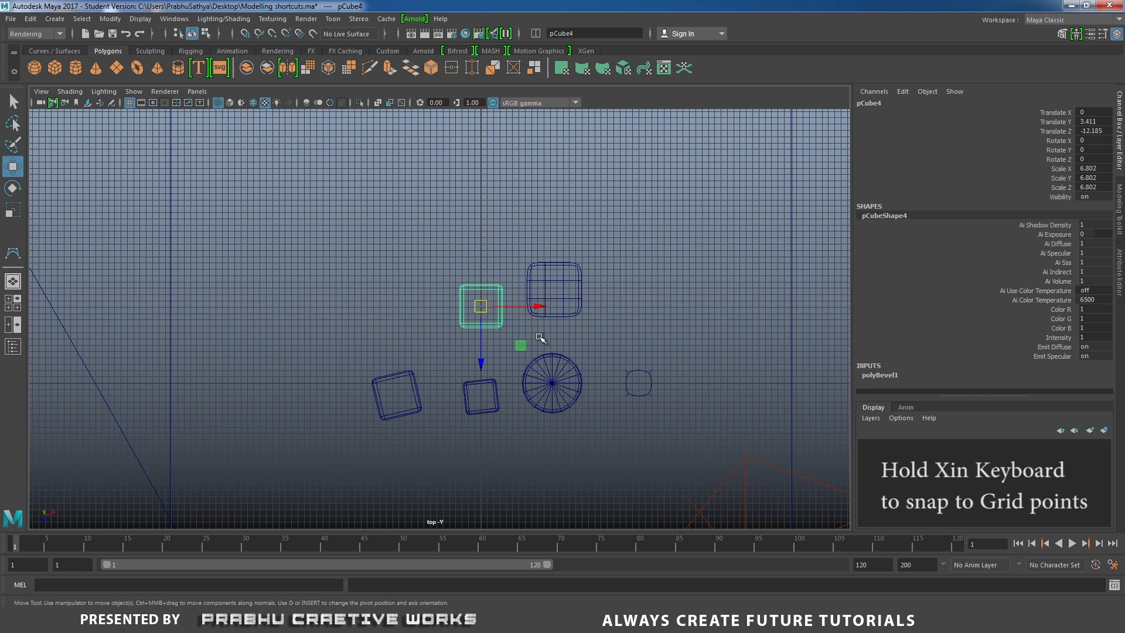
{"action": "key", "text": "x"}
{"action": "left_click_drag", "start_coordinate": [481, 306], "coordinate": [348, 269]}
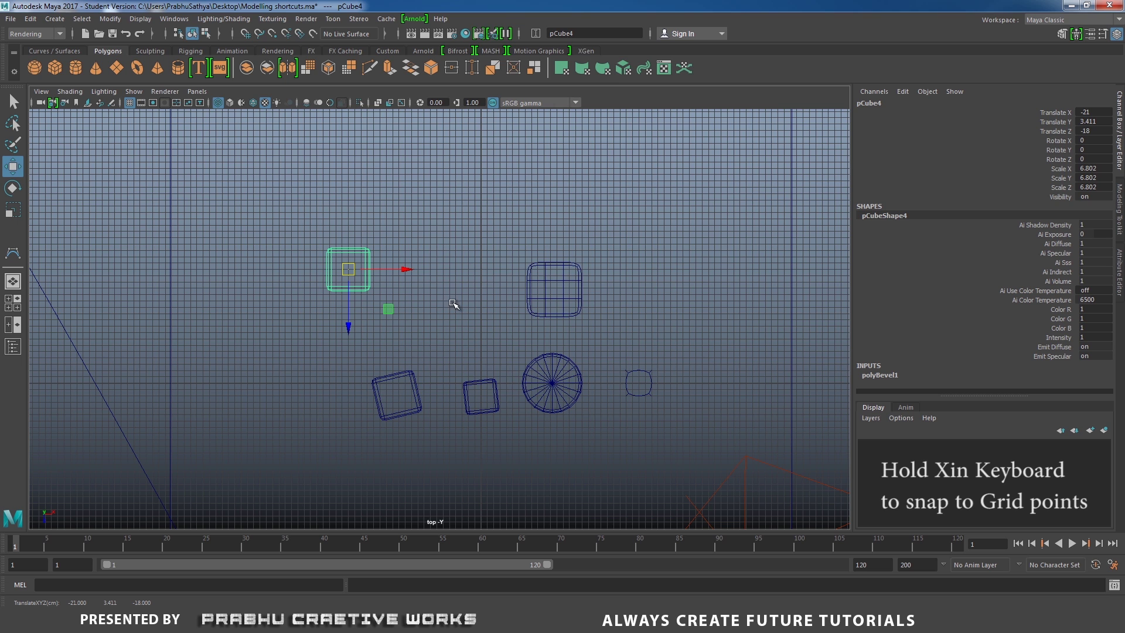
Return to the perspective view and display the objects in shaded mode.
{"action": "key", "text": "space"}
{"action": "left_click_drag", "start_coordinate": [462, 307], "coordinate": [467, 269]}
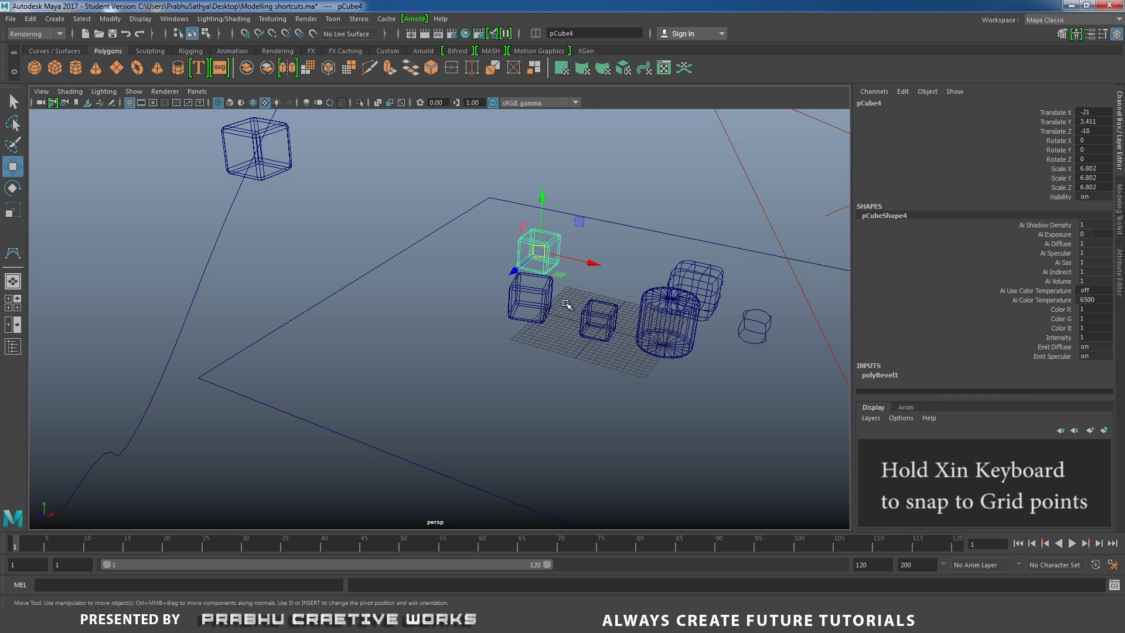
{"action": "left_click_drag", "start_coordinate": [567, 304], "coordinate": [408, 290], "text": "alt"}
{"action": "right_click_drag", "start_coordinate": [408, 290], "coordinate": [558, 317], "text": "alt"}
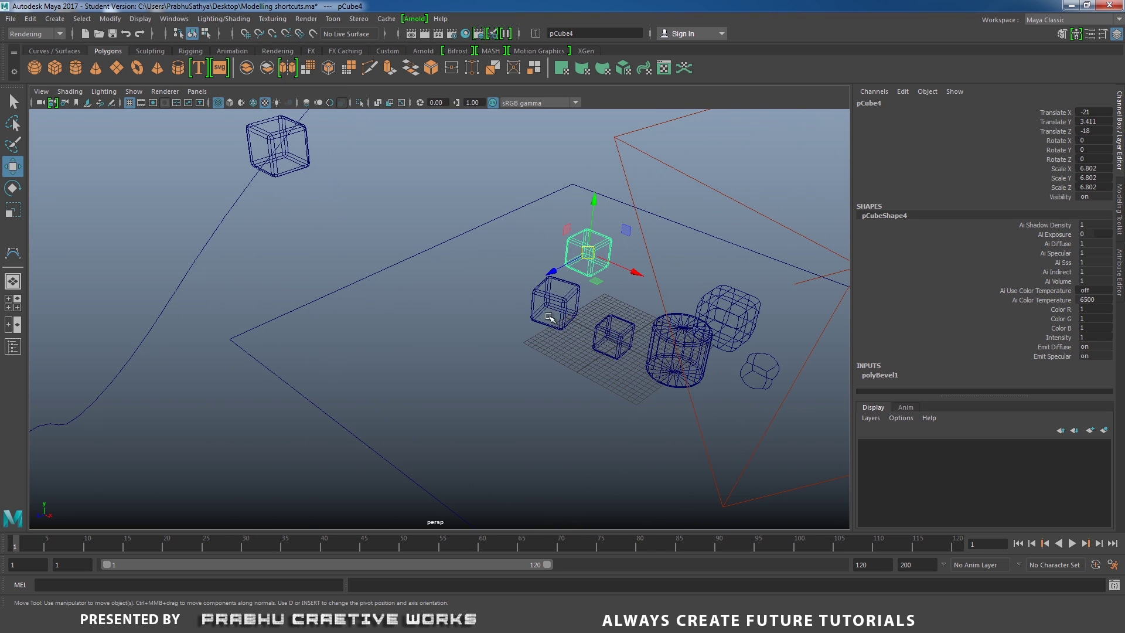
{"action": "middle_click_drag", "start_coordinate": [613, 310], "coordinate": [552, 320], "text": "alt"}
{"action": "key", "text": "5"}
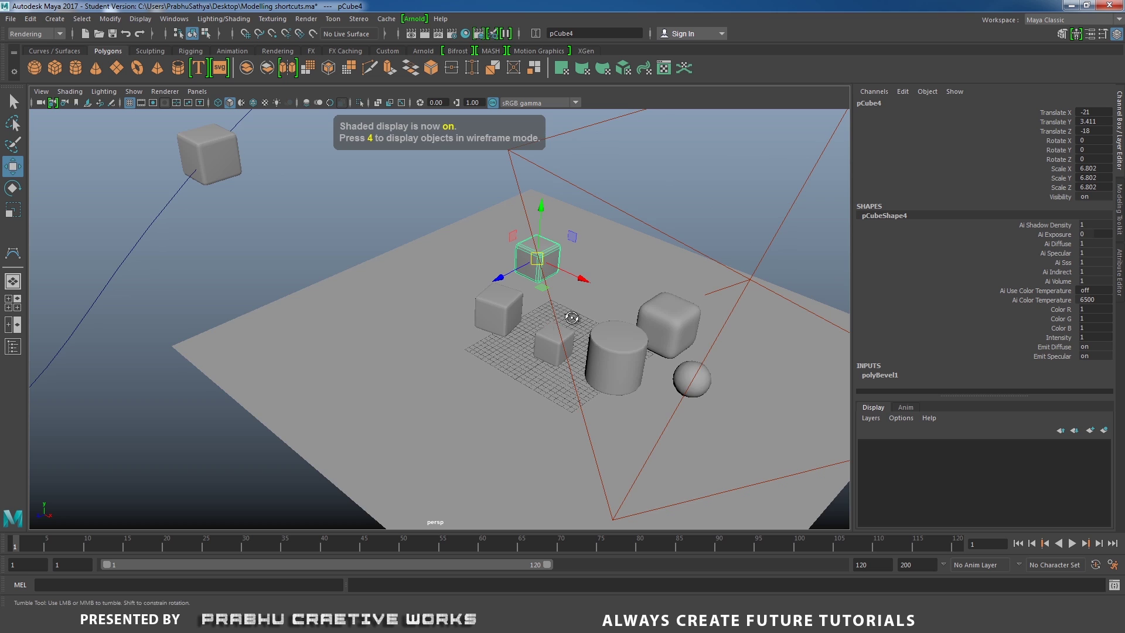
Turn on wireframe on shaded display for the perspective view.
{"action": "left_click_drag", "start_coordinate": [551, 319], "coordinate": [643, 322], "text": "alt"}
{"action": "left_click", "coordinate": [589, 322]}
{"action": "middle_click_drag", "start_coordinate": [589, 323], "coordinate": [562, 319], "text": "alt"}
{"action": "right_click_drag", "start_coordinate": [561, 320], "coordinate": [554, 360], "text": "alt"}
{"action": "left_click", "coordinate": [308, 284]}
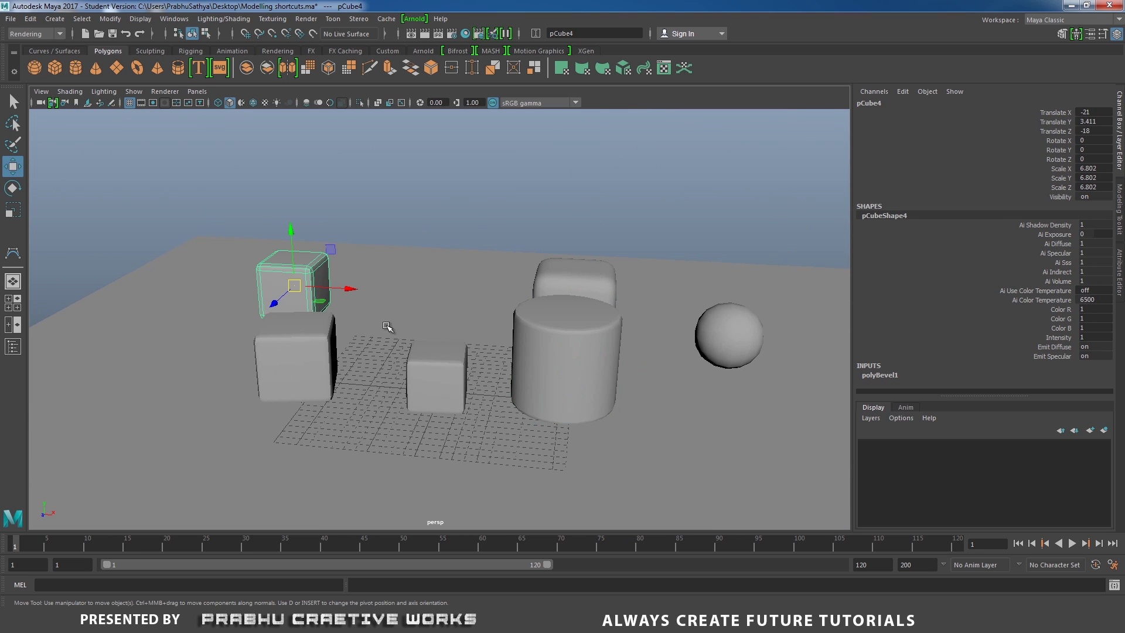
{"action": "left_click", "coordinate": [69, 91]}
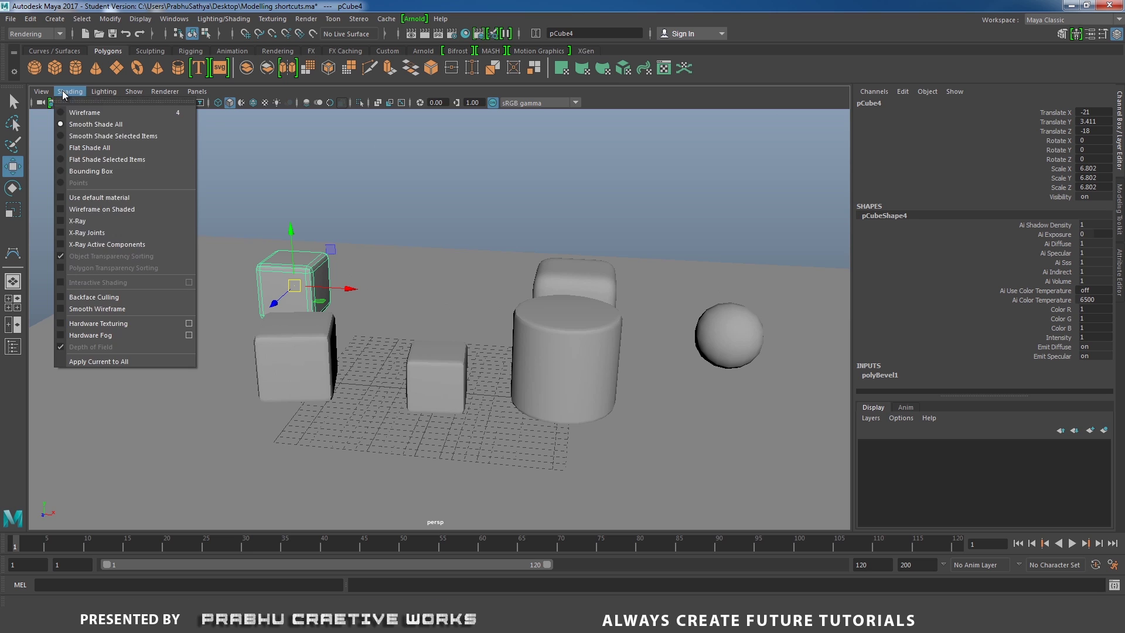
{"action": "left_click", "coordinate": [97, 210]}
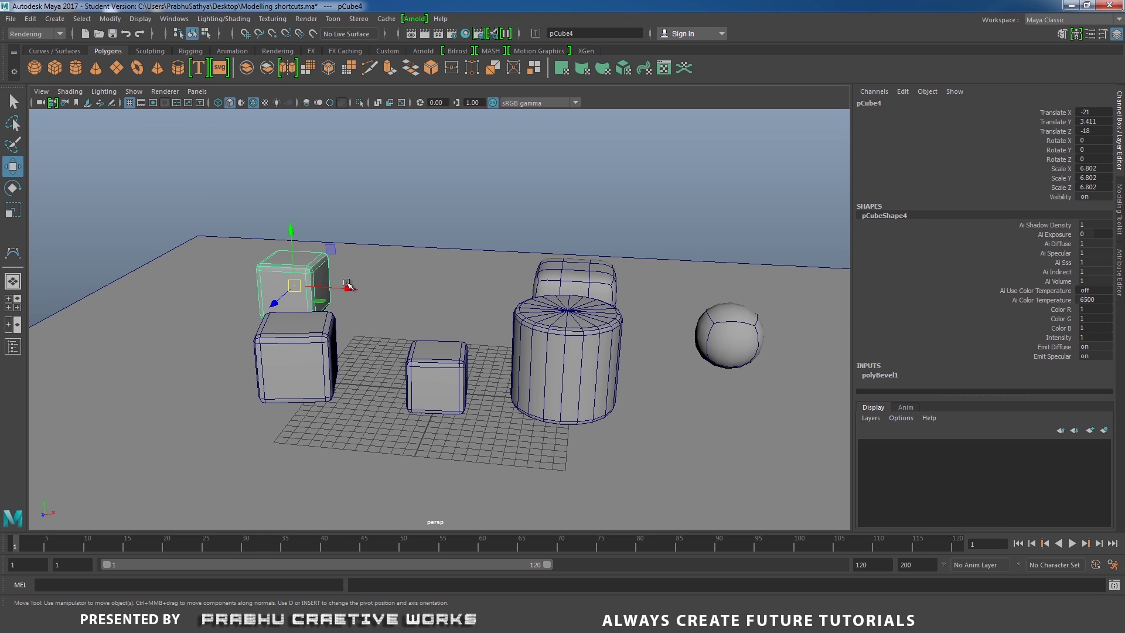
Move the rotated cube with vertex snapping onto the centre vertex of the cylinder's top face.
{"action": "left_click", "coordinate": [295, 346]}
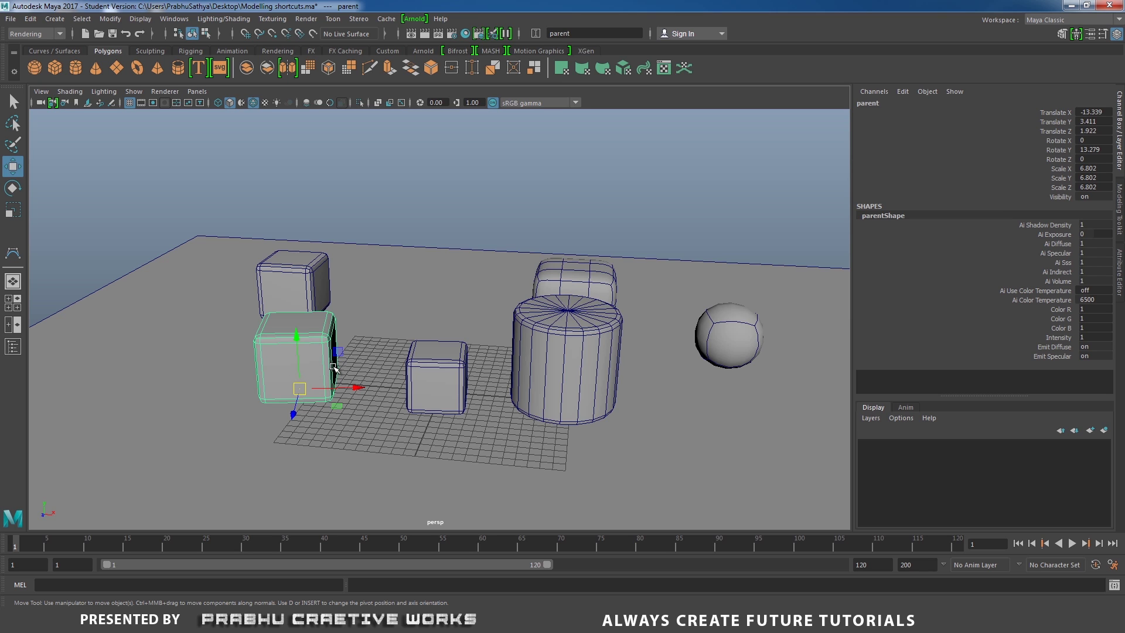
{"action": "key", "text": "v"}
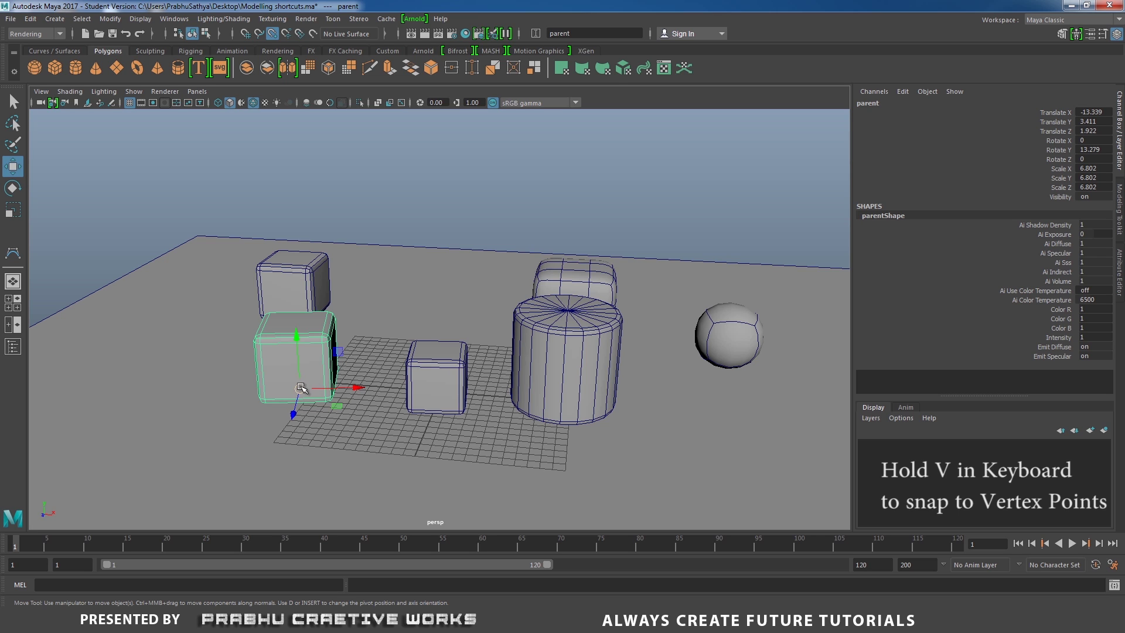
{"action": "left_click_drag", "start_coordinate": [301, 387], "coordinate": [568, 311]}
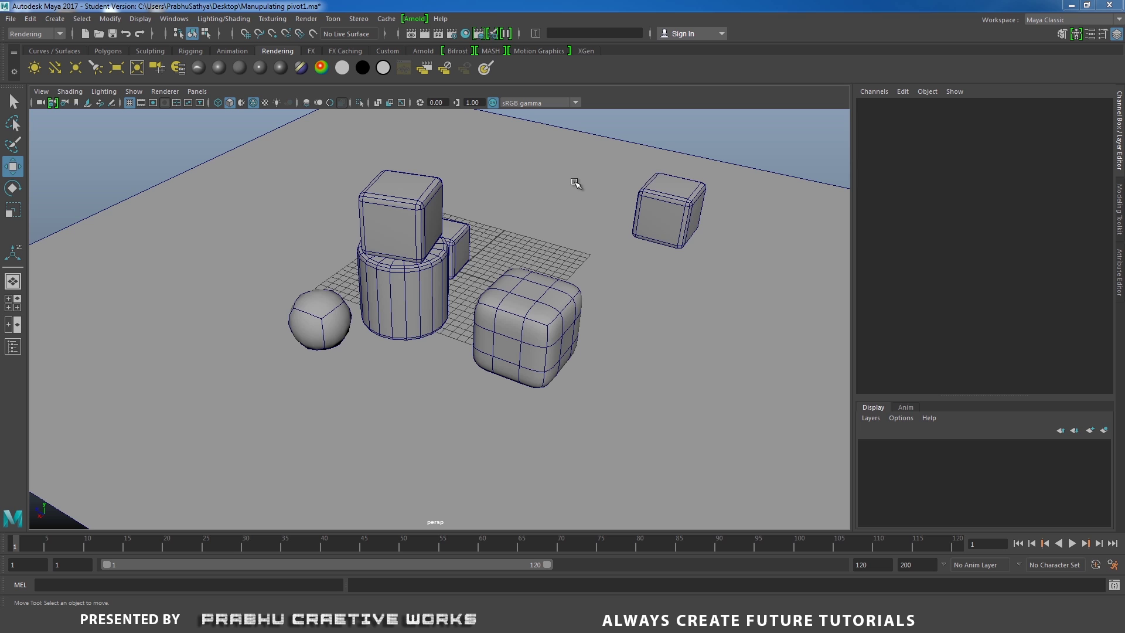
Select the sphere-like smoothed cube and set a key on all its transform channels at frame 1.
{"action": "left_click", "coordinate": [343, 317]}
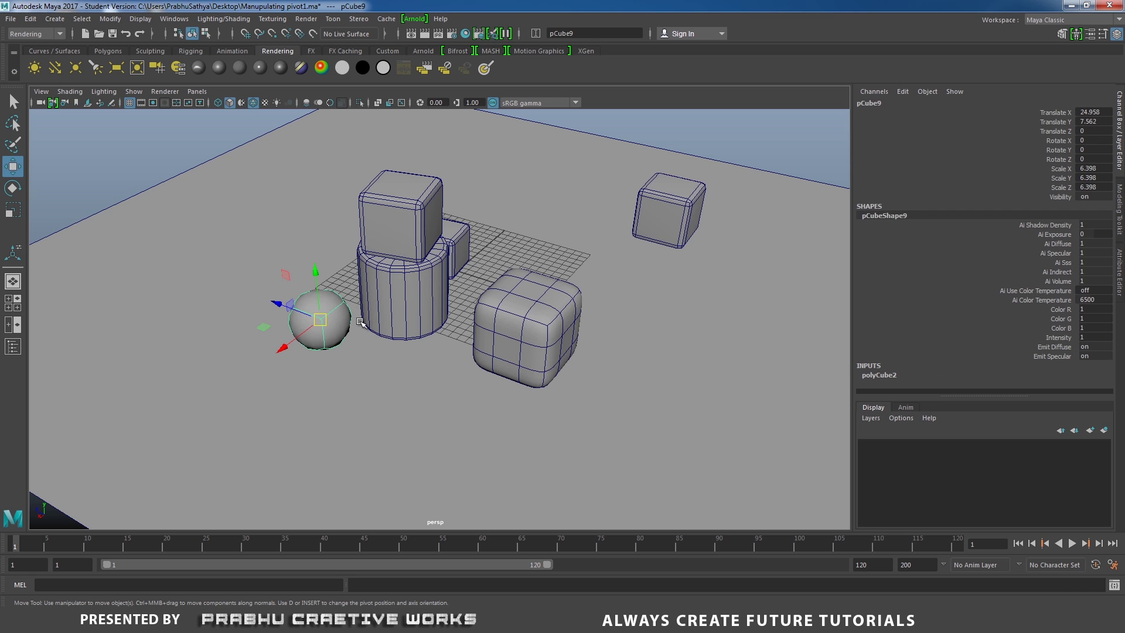
{"action": "middle_click_drag", "start_coordinate": [398, 322], "coordinate": [405, 363], "text": "alt"}
{"action": "left_click_drag", "start_coordinate": [404, 364], "coordinate": [403, 352], "text": "alt"}
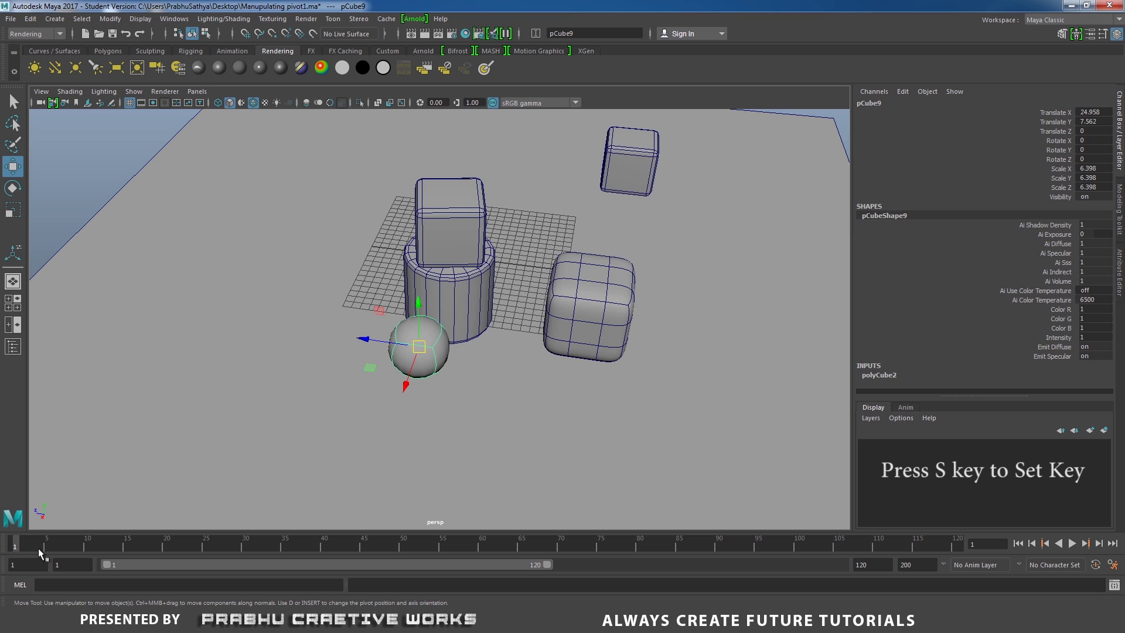
{"action": "left_click", "coordinate": [604, 323]}
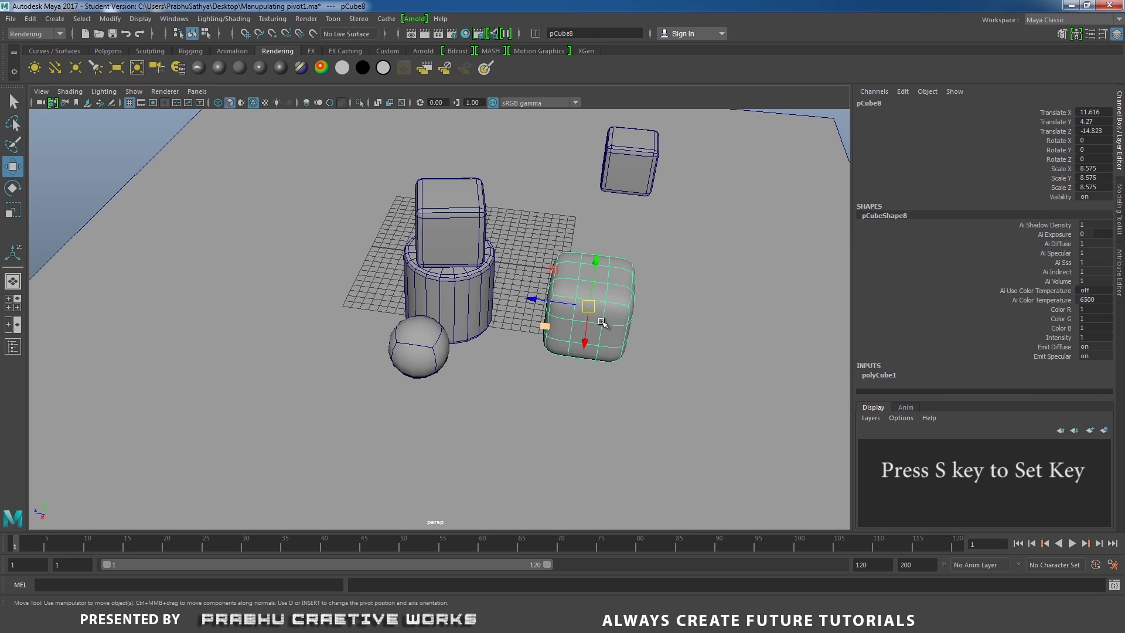
{"action": "left_click", "coordinate": [402, 346]}
{"action": "key", "text": "s"}
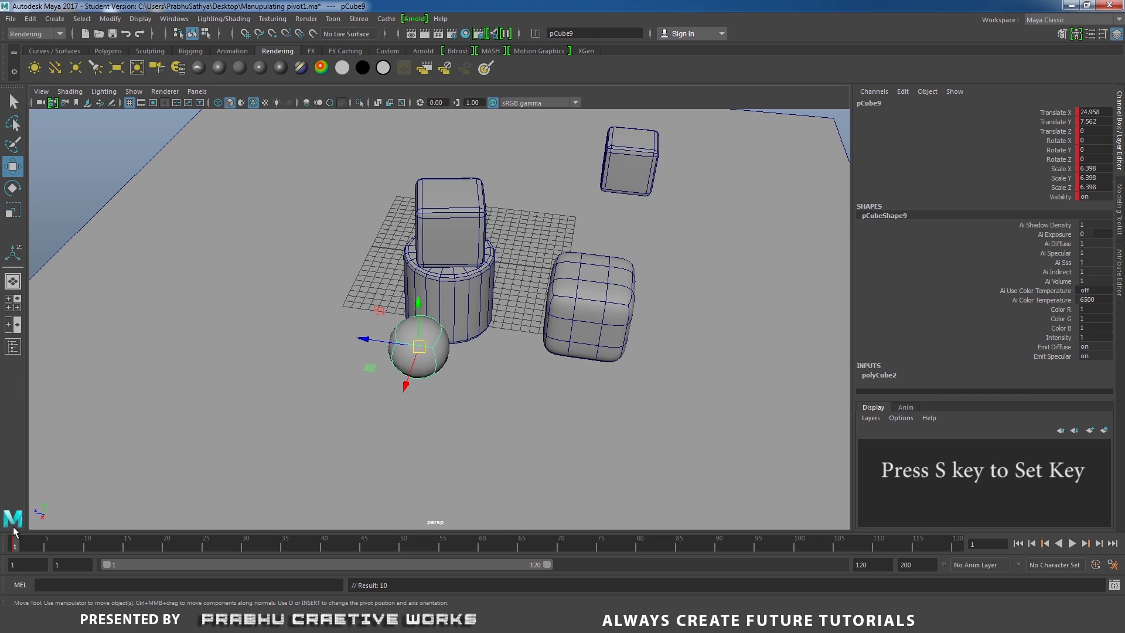
Delete the sphere-like cube's key at frame 1 and key only its translate channels there.
{"action": "right_click", "coordinate": [17, 547]}
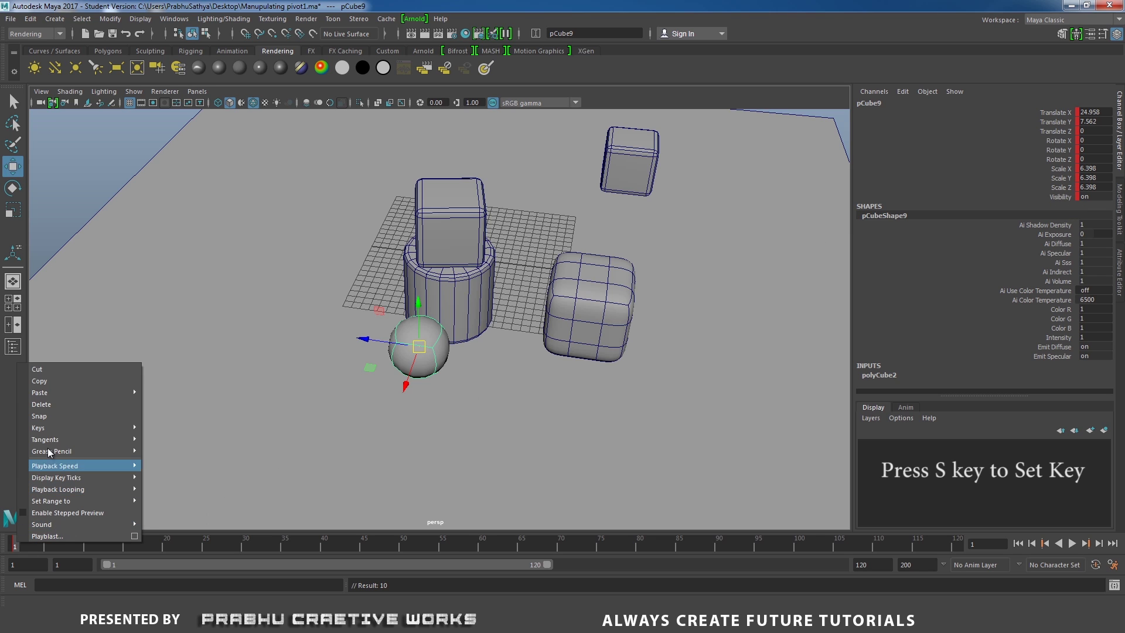
{"action": "right_click", "coordinate": [12, 551]}
{"action": "left_click", "coordinate": [58, 409]}
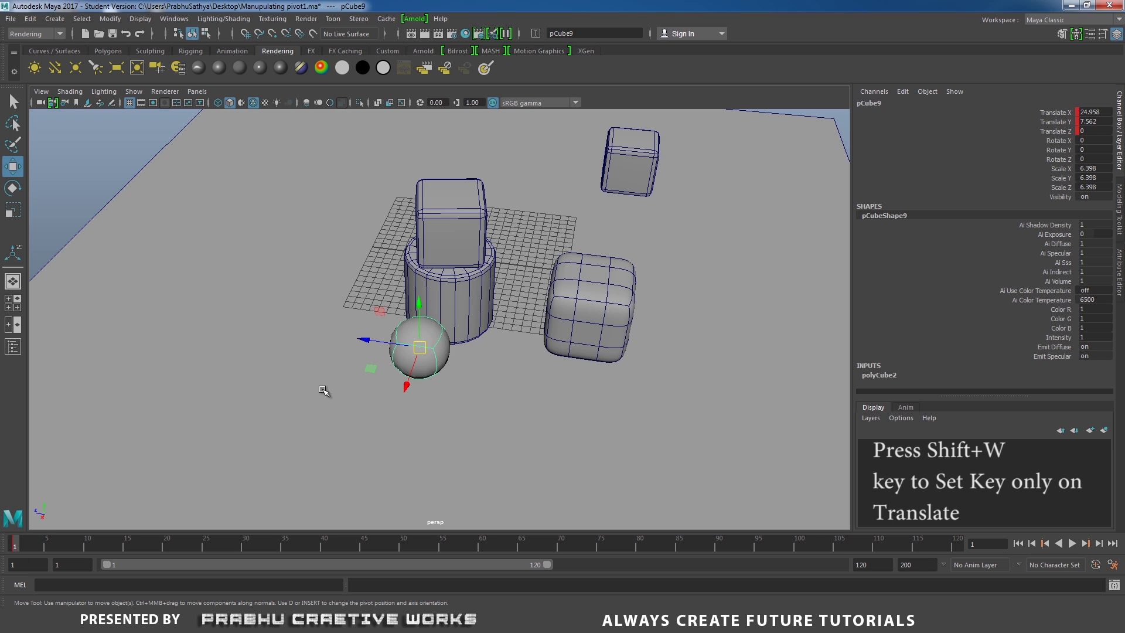
At frame 40, move the sphere-like cube to about 26.27 in Z, key its translation and play the animation.
{"action": "left_click_drag", "start_coordinate": [26, 542], "coordinate": [324, 541]}
{"action": "left_click_drag", "start_coordinate": [368, 342], "coordinate": [99, 331]}
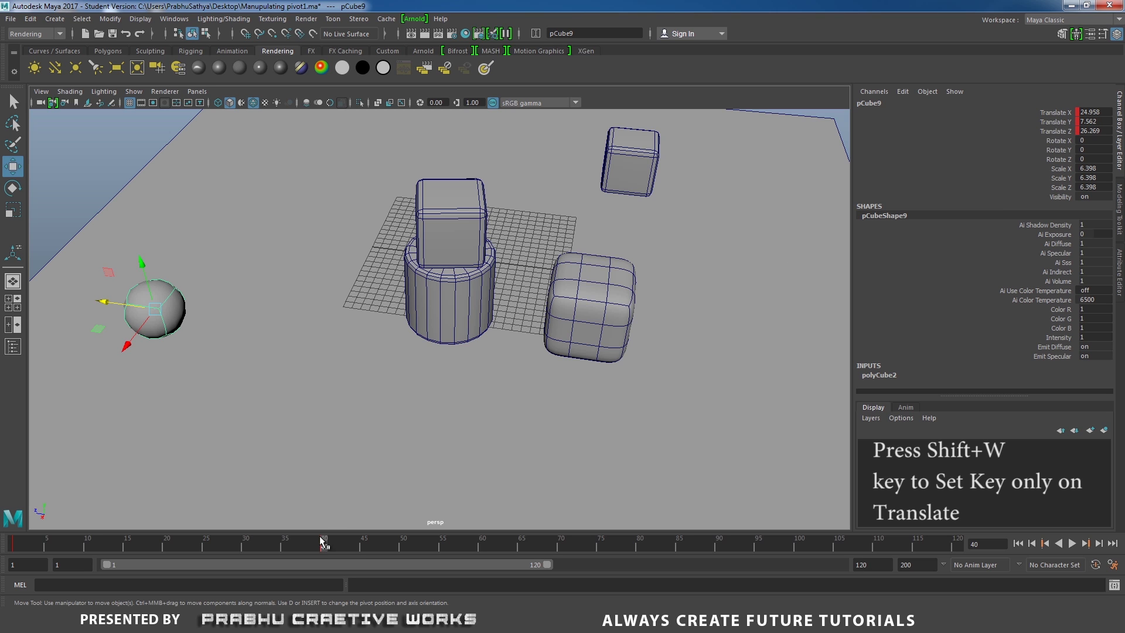
{"action": "key", "text": "alt+v"}
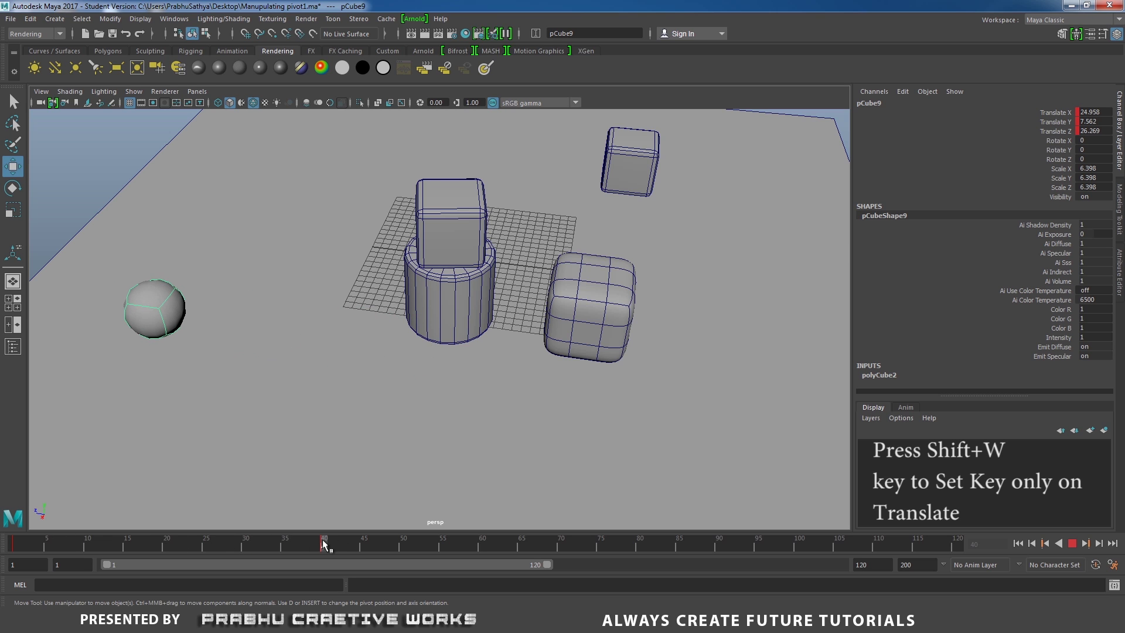
{"action": "key", "text": "alt+v"}
Select the large rounded cube, key only its rotate channels at frame 40 and start playback.
{"action": "left_click_drag", "start_coordinate": [624, 347], "coordinate": [592, 368], "text": "alt"}
{"action": "left_click", "coordinate": [599, 359]}
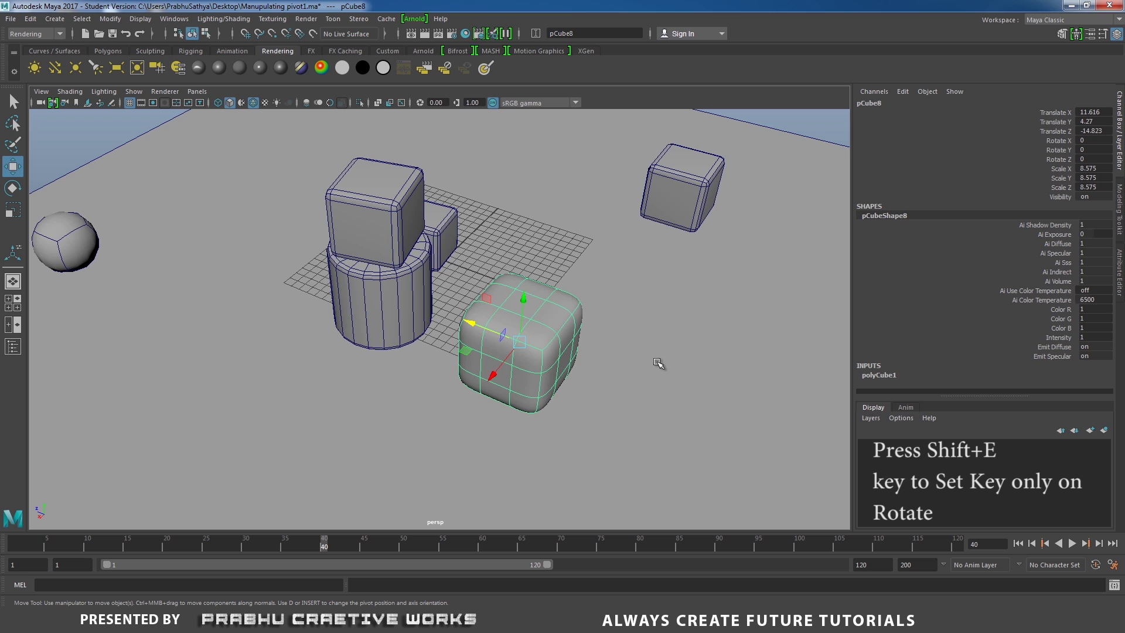
{"action": "key", "text": "shift+e"}
{"action": "key", "text": "alt+v"}
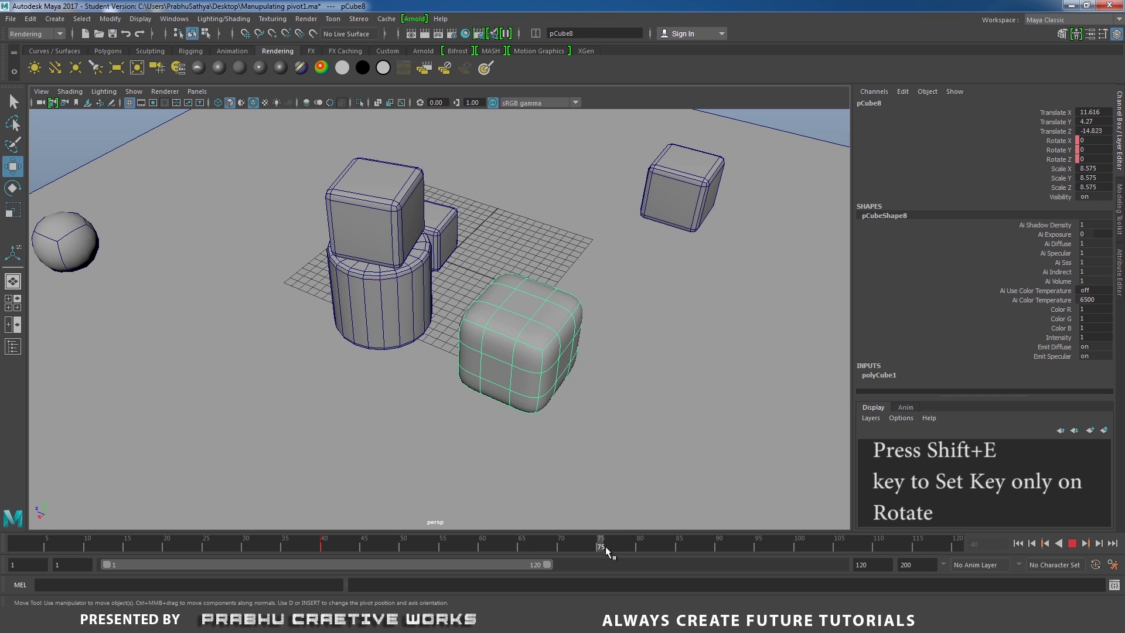
At frame 75, rotate the large rounded cube to about 177.6 in Y, key only its rotation and scrub back to frame 63.
{"action": "left_click", "coordinate": [601, 547]}
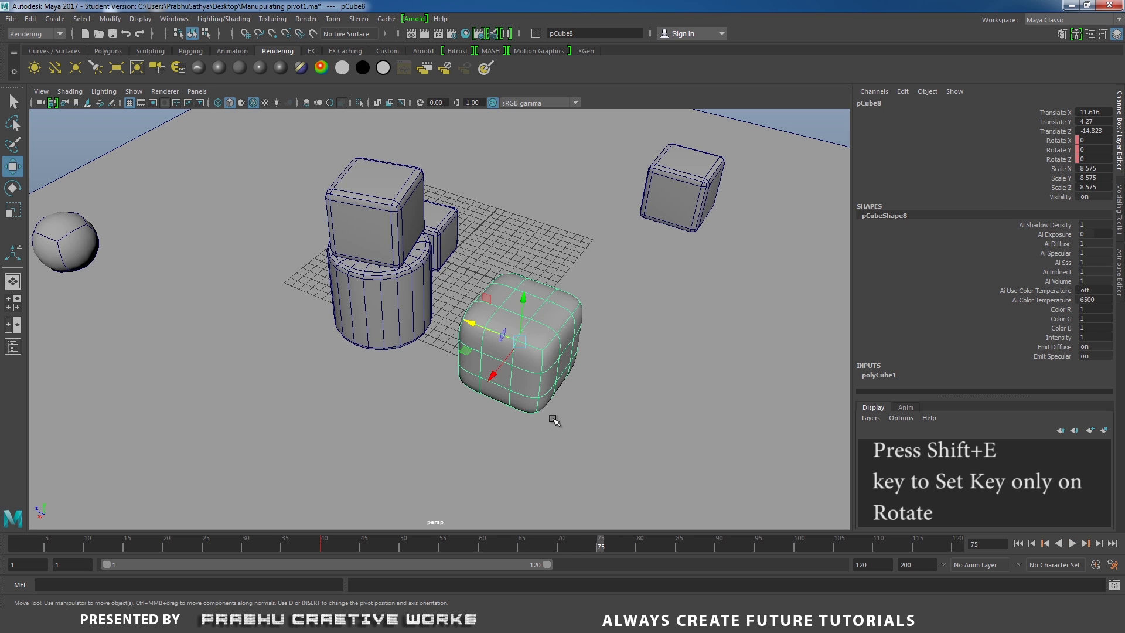
{"action": "key", "text": "e"}
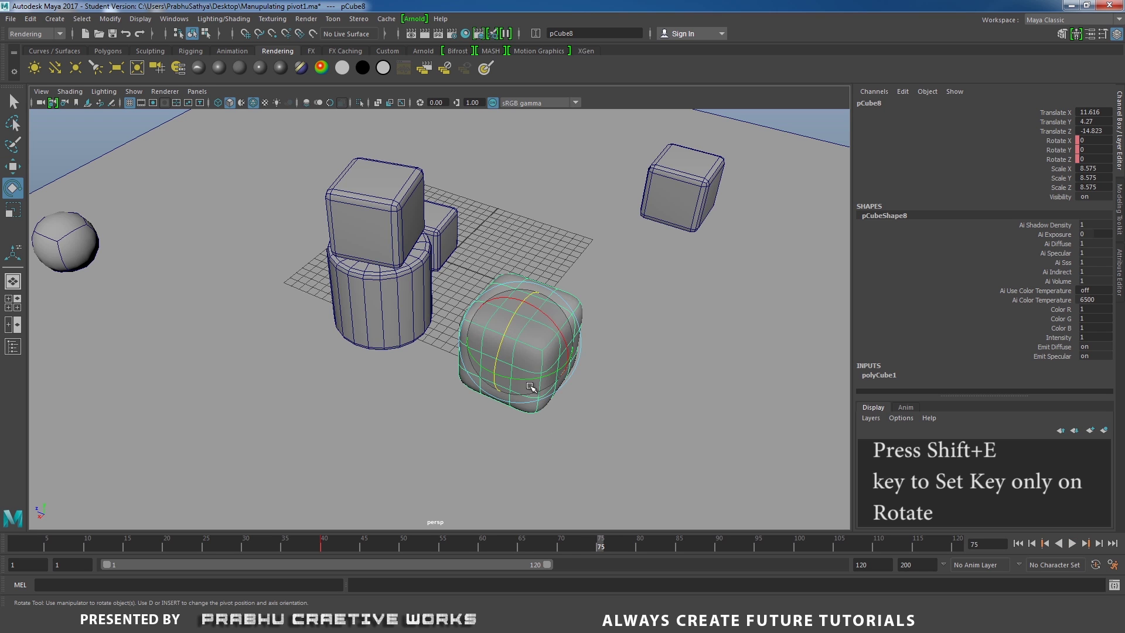
{"action": "left_click_drag", "start_coordinate": [534, 380], "coordinate": [637, 356]}
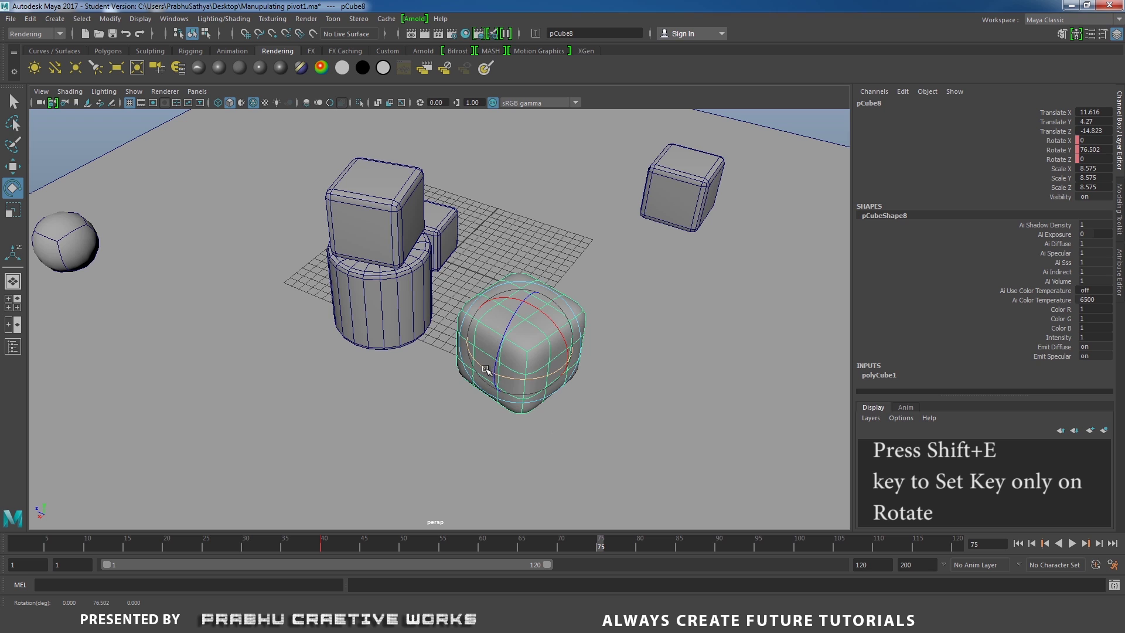
{"action": "left_click_drag", "start_coordinate": [486, 370], "coordinate": [769, 364]}
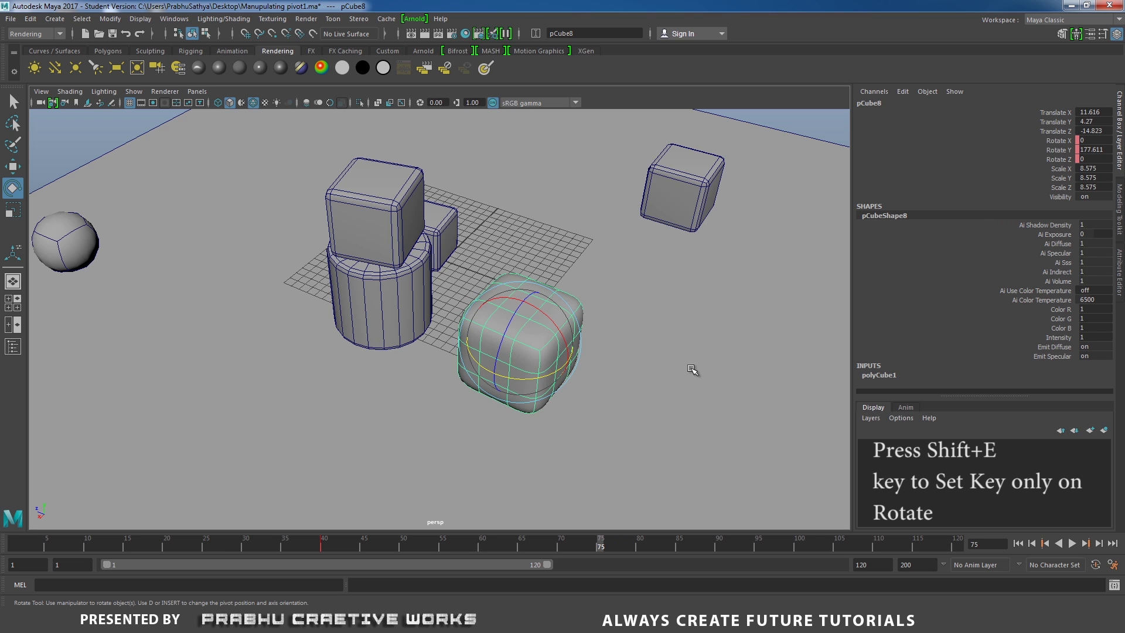
{"action": "key", "text": "shift+e"}
{"action": "left_click_drag", "start_coordinate": [610, 544], "coordinate": [504, 534]}
Select the small beveled cube on the grid and key only its scale channels at frame 63.
{"action": "left_click_drag", "start_coordinate": [574, 445], "coordinate": [627, 258], "text": "alt"}
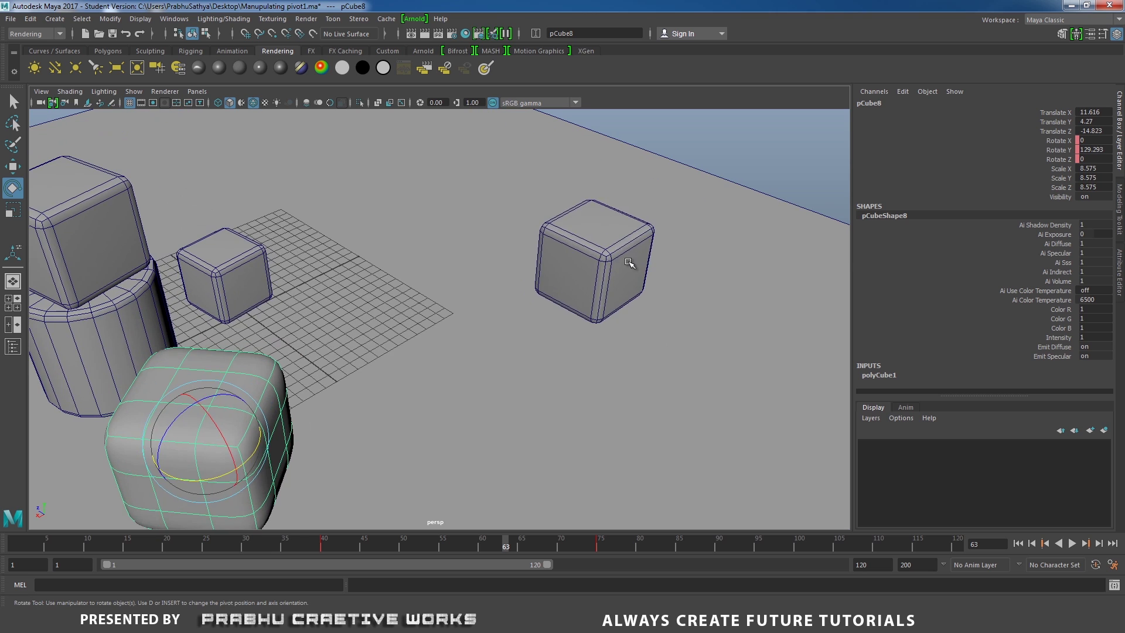
{"action": "left_click", "coordinate": [630, 261]}
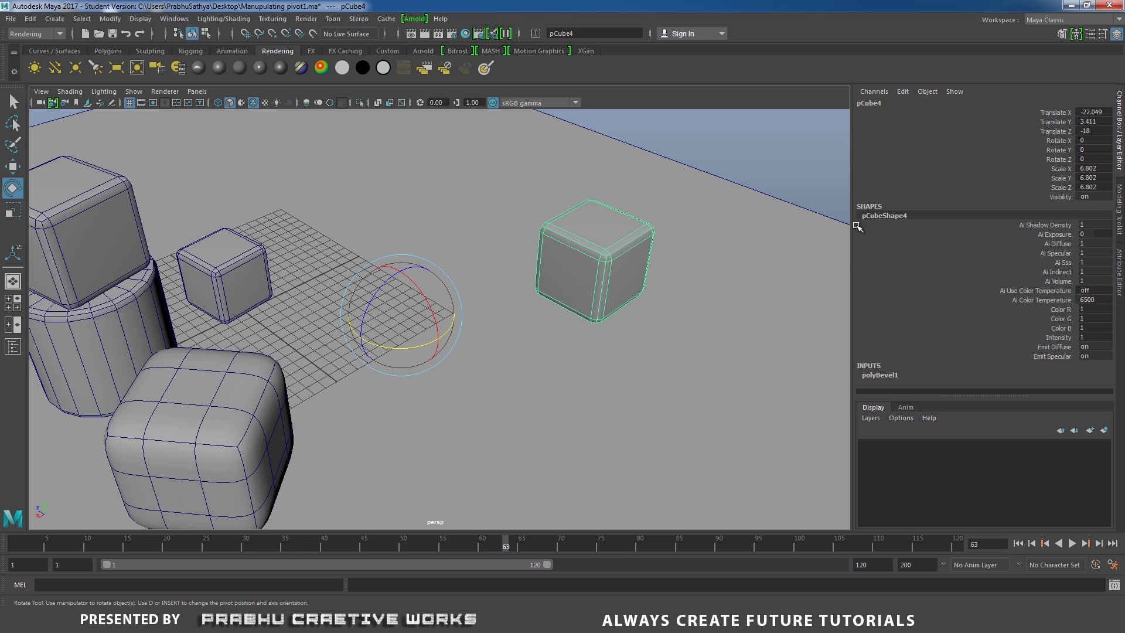
{"action": "left_click", "coordinate": [241, 258]}
{"action": "left_click_drag", "start_coordinate": [241, 258], "coordinate": [454, 329], "text": "alt"}
{"action": "right_click_drag", "start_coordinate": [455, 329], "coordinate": [620, 385], "text": "alt"}
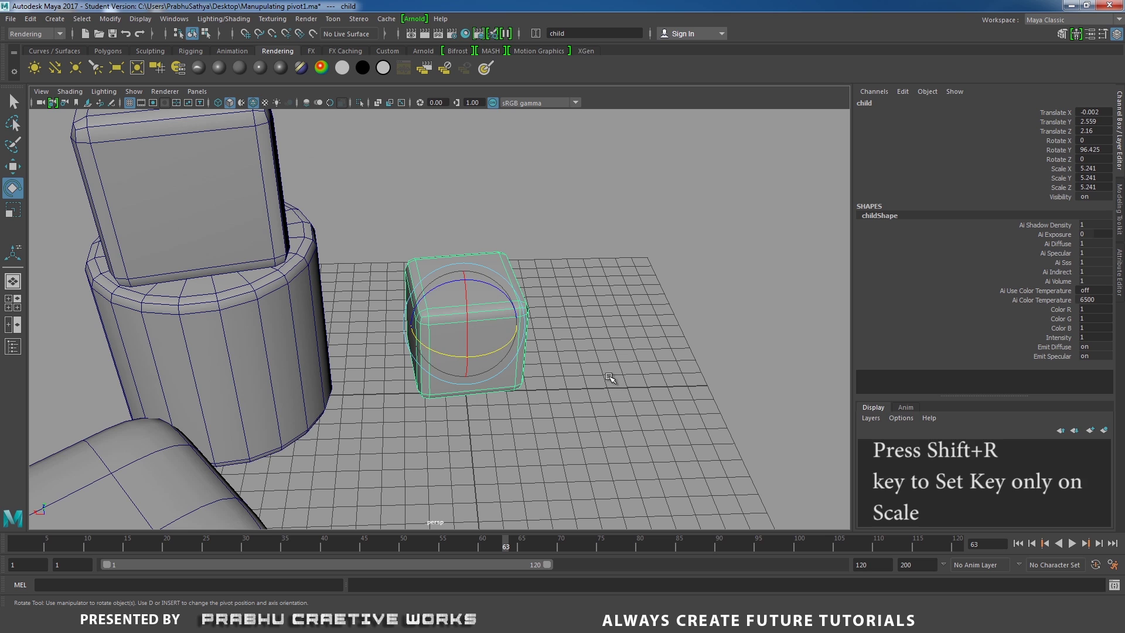
{"action": "key", "text": "shift+r"}
At frame 100, scale the small grid cube uniformly to about 8.45 and key its scale.
{"action": "left_click_drag", "start_coordinate": [507, 545], "coordinate": [796, 548]}
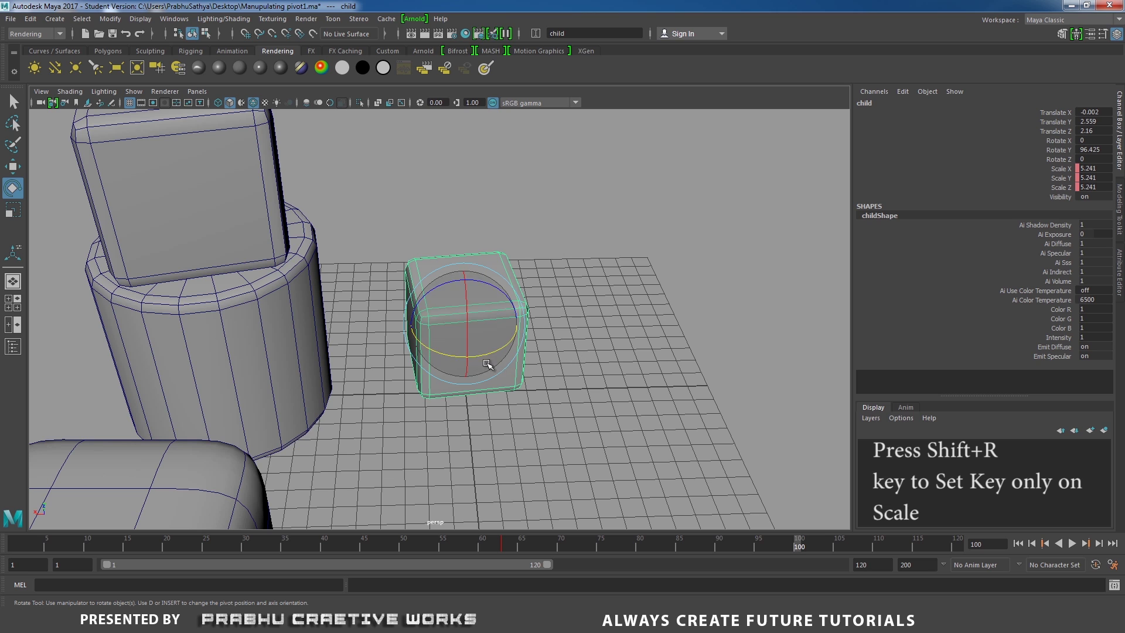
{"action": "key", "text": "r"}
{"action": "left_click_drag", "start_coordinate": [457, 335], "coordinate": [522, 299]}
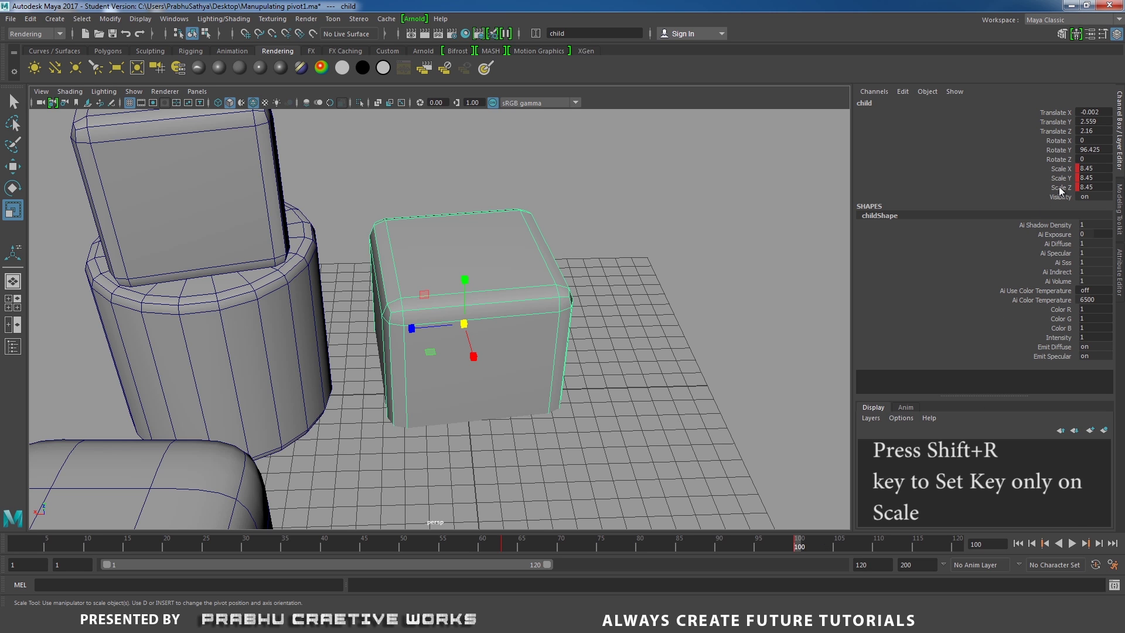
{"action": "scroll", "coordinate": [698, 385], "scroll_direction": "down", "scroll_amount": 5}
{"action": "left_click_drag", "start_coordinate": [699, 384], "coordinate": [587, 344], "text": "alt"}
{"action": "scroll", "coordinate": [673, 369], "scroll_direction": "up", "scroll_amount": 3}
{"action": "scroll", "coordinate": [650, 380], "scroll_direction": "up", "scroll_amount": 3}
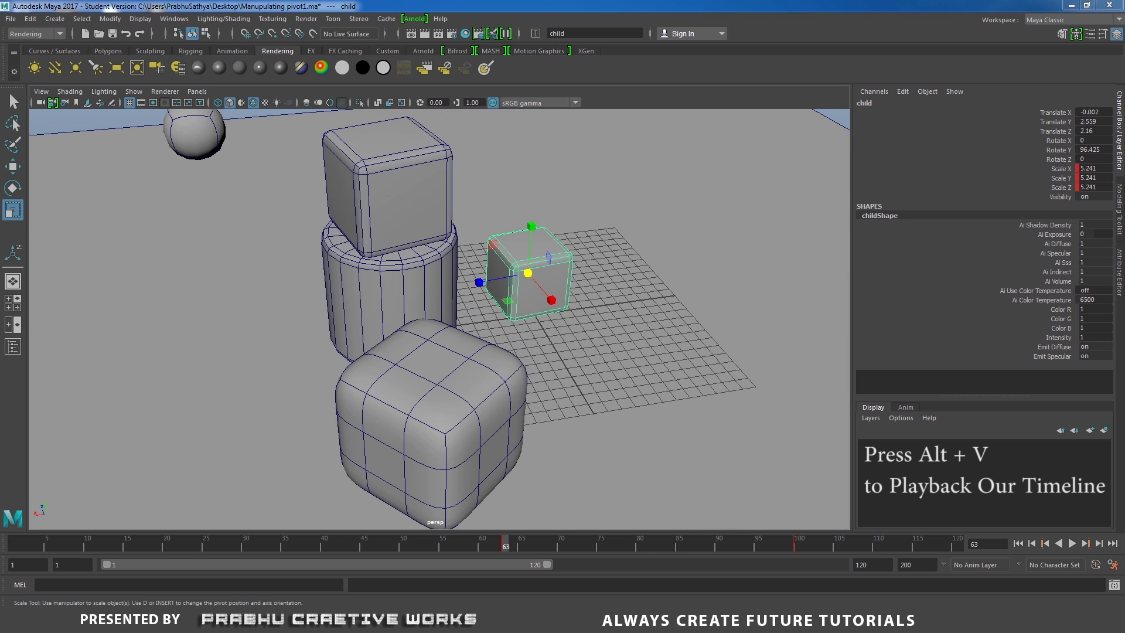
Play the animation on the timeline and stop the playback.
{"action": "left_click", "coordinate": [832, 495]}
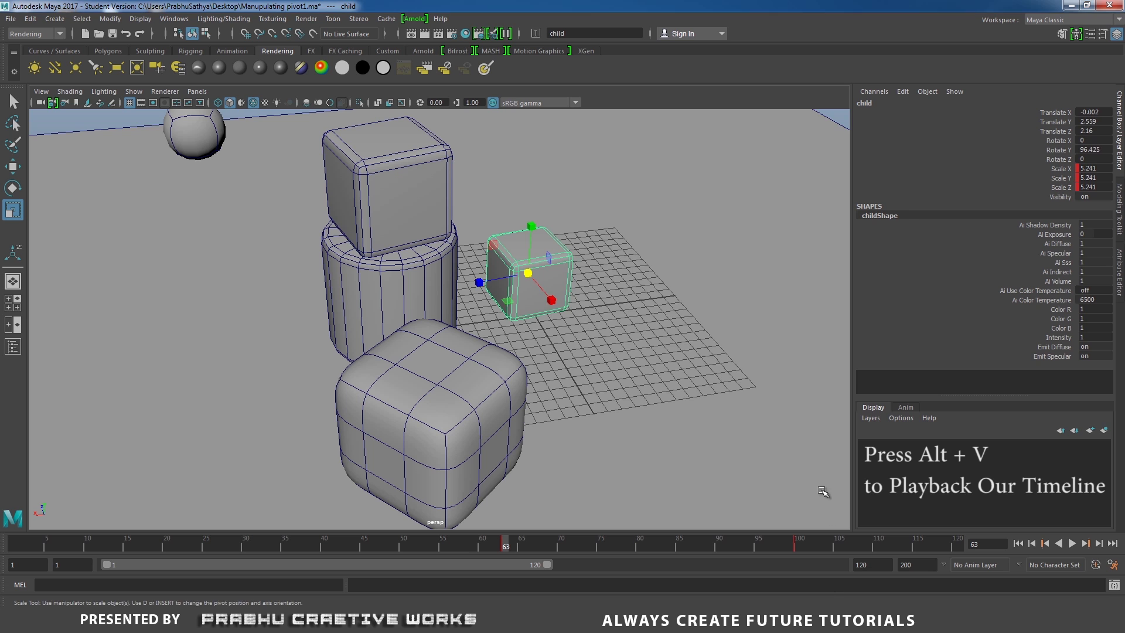
{"action": "key", "text": "alt+v"}
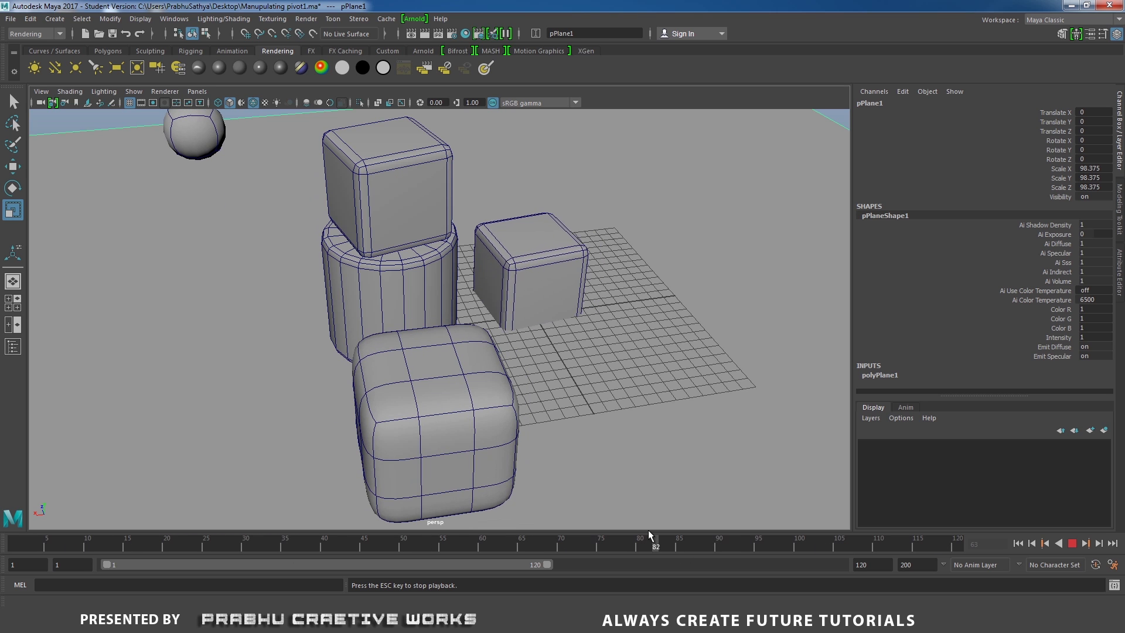
{"action": "key", "text": "alt+v"}
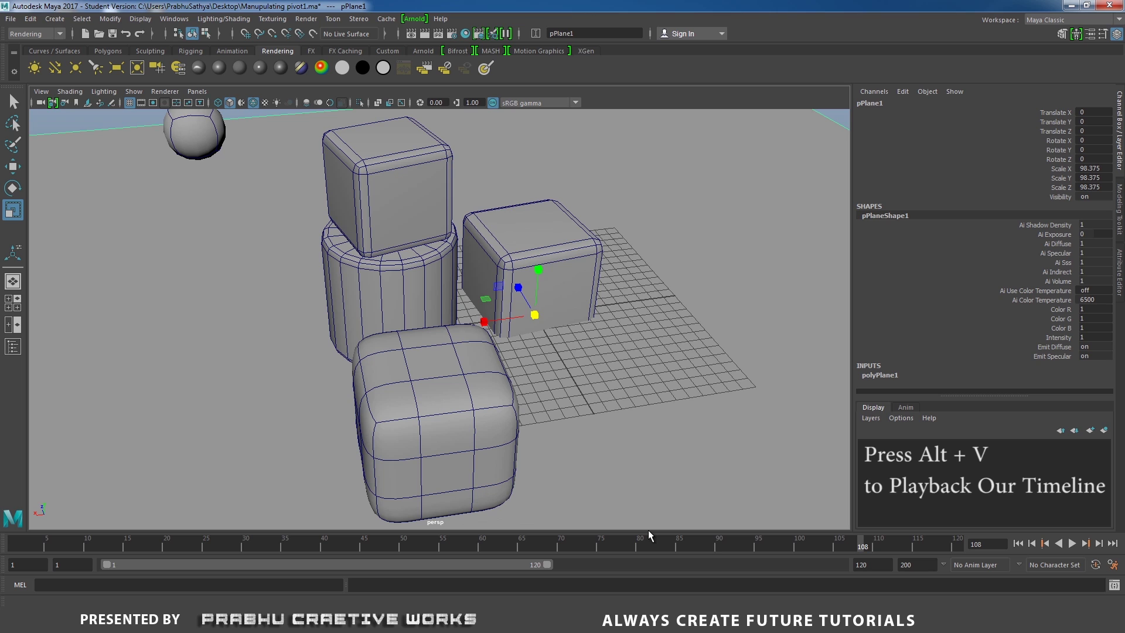
Select the scaled cube on the grid and jump back and forth between its keys at frames 63 and 100.
{"action": "left_click", "coordinate": [553, 246]}
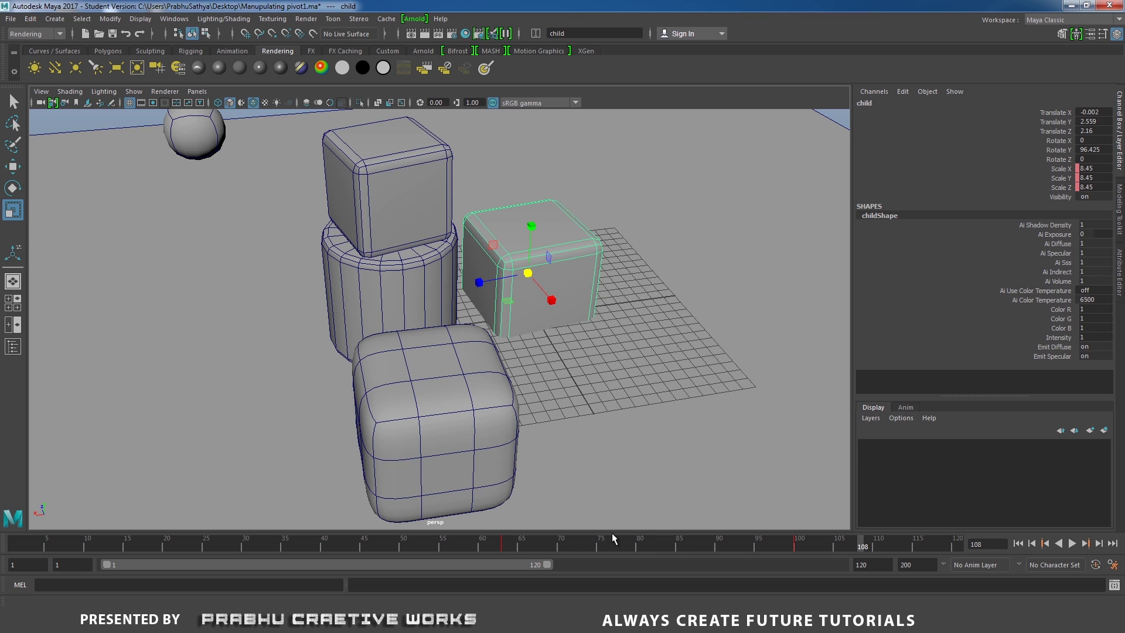
{"action": "key", "text": "comma"}
{"action": "key", "text": "comma"}
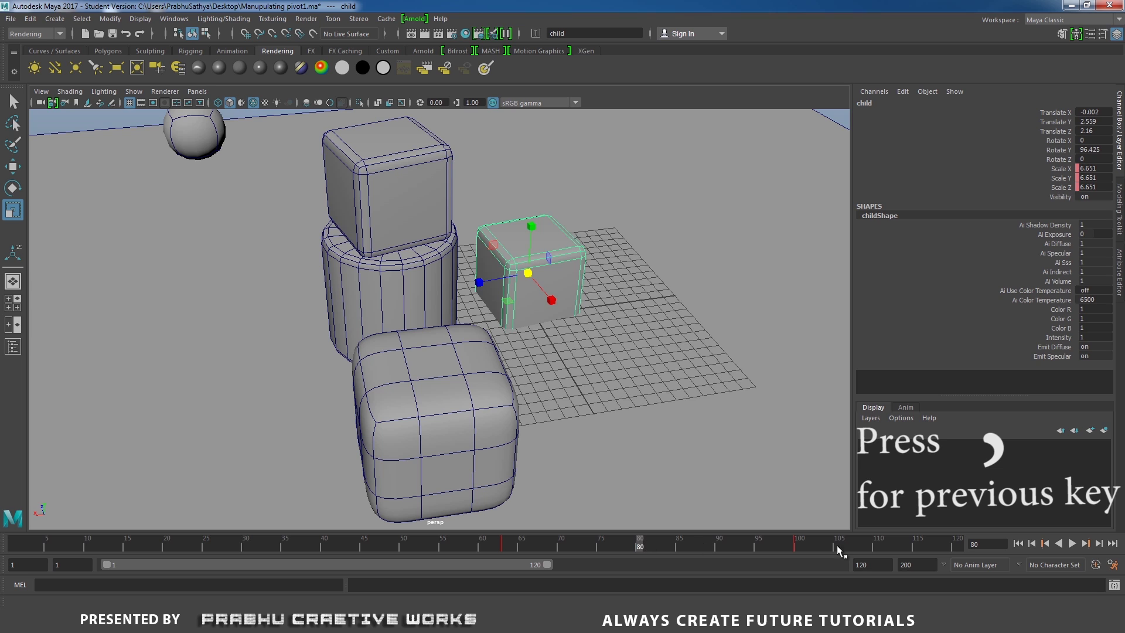
{"action": "key", "text": "period"}
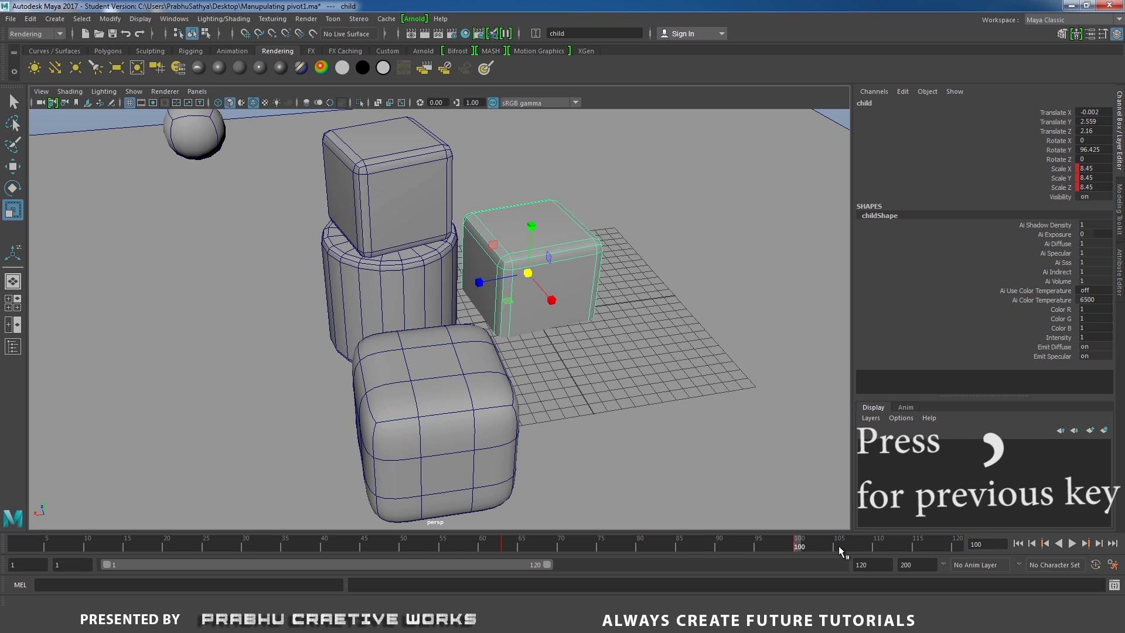
{"action": "key", "text": "comma"}
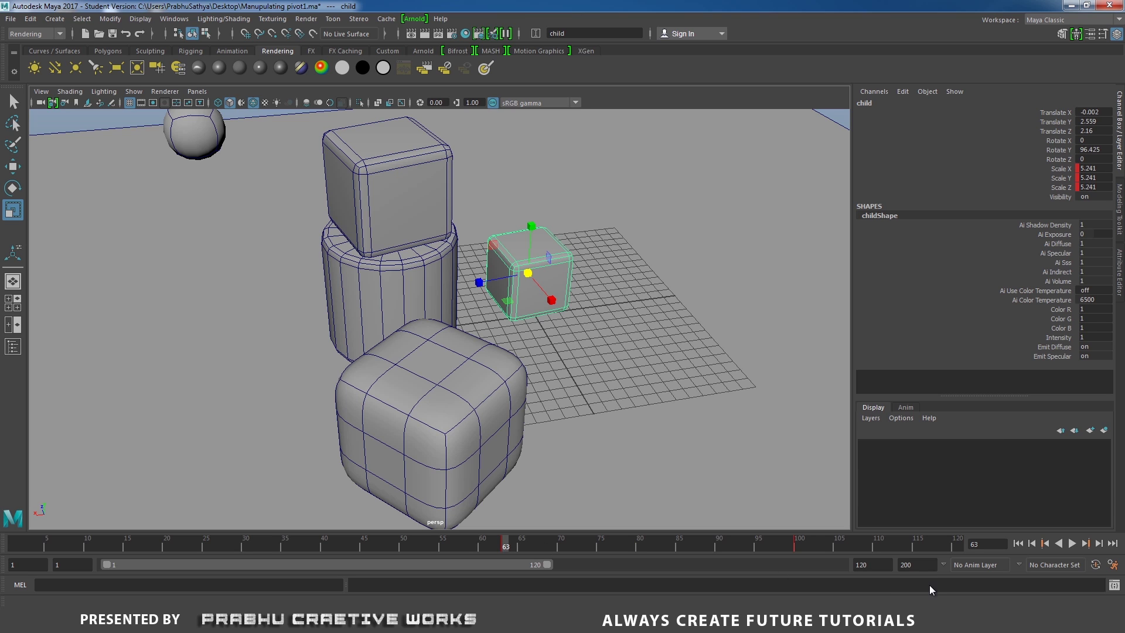
{"action": "key", "text": "comma"}
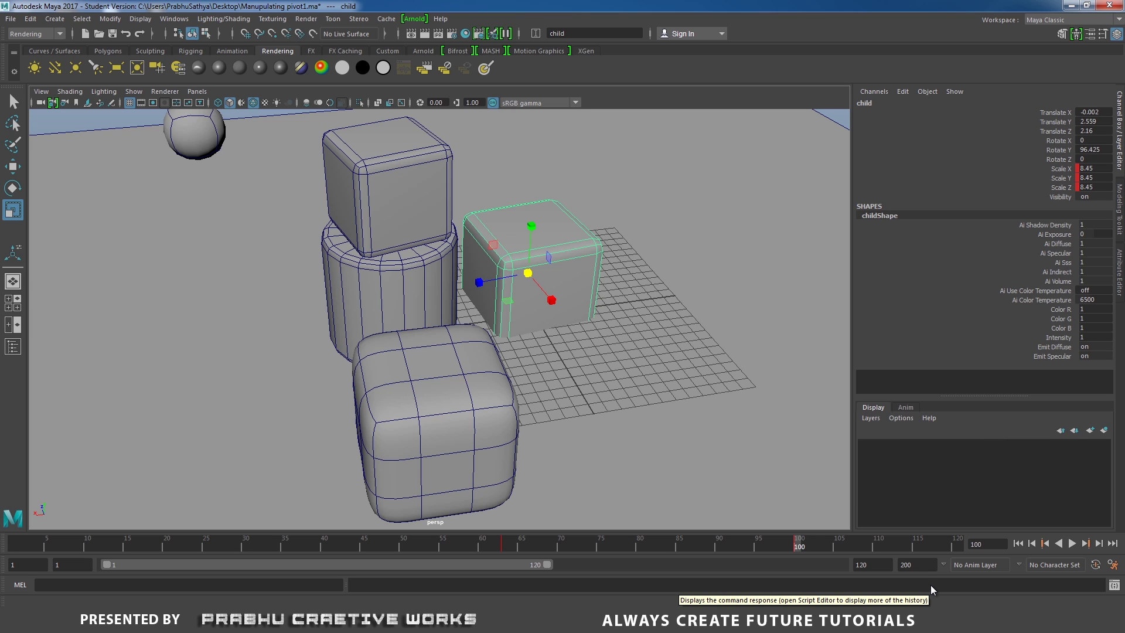
{"action": "key", "text": "comma"}
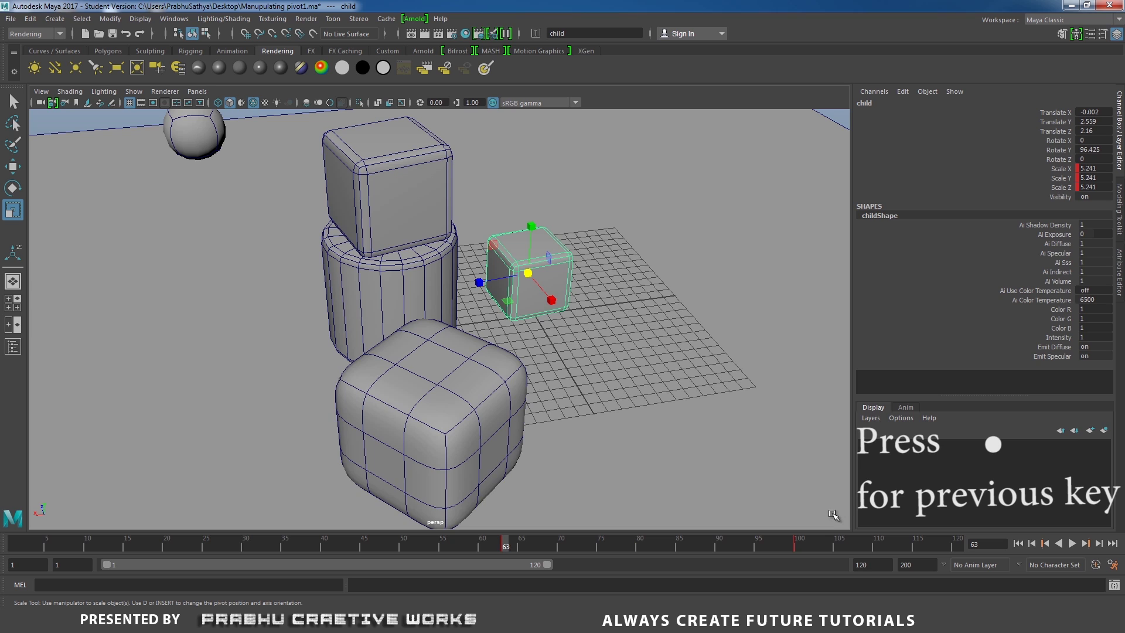
{"action": "key", "text": "comma"}
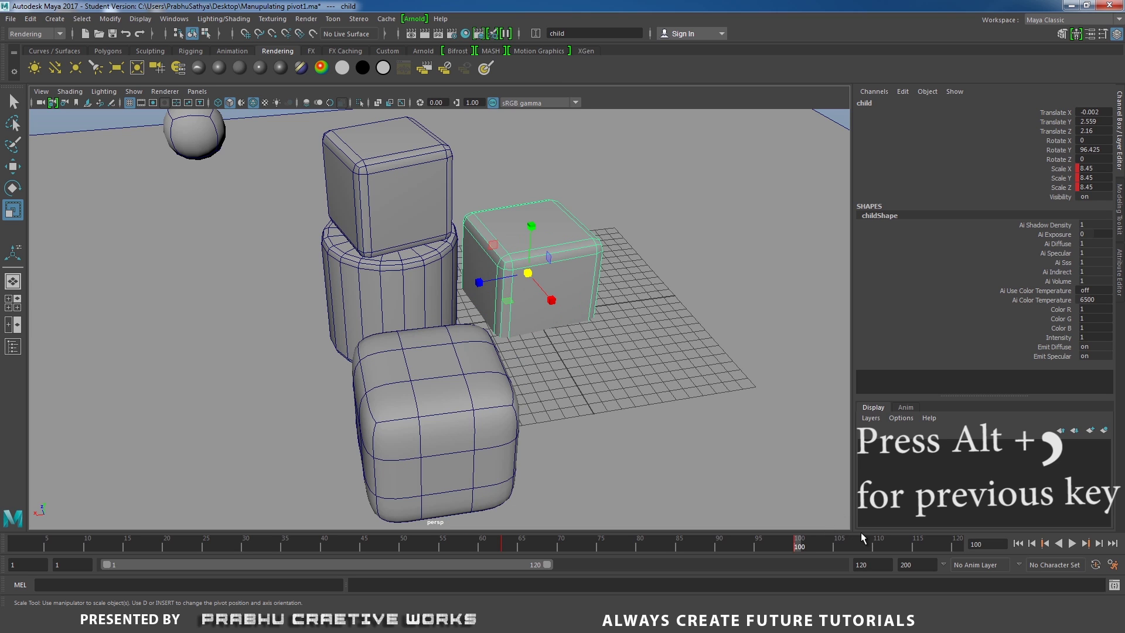
Move back through the timeline one frame at a time from frame 100 to frame 79.
{"action": "key", "text": "alt+comma"}
{"action": "key", "text": "alt+comma"}
{"action": "key", "text": "alt+comma"}
{"action": "key", "text": "alt+comma"}
{"action": "key", "text": "alt+comma"}
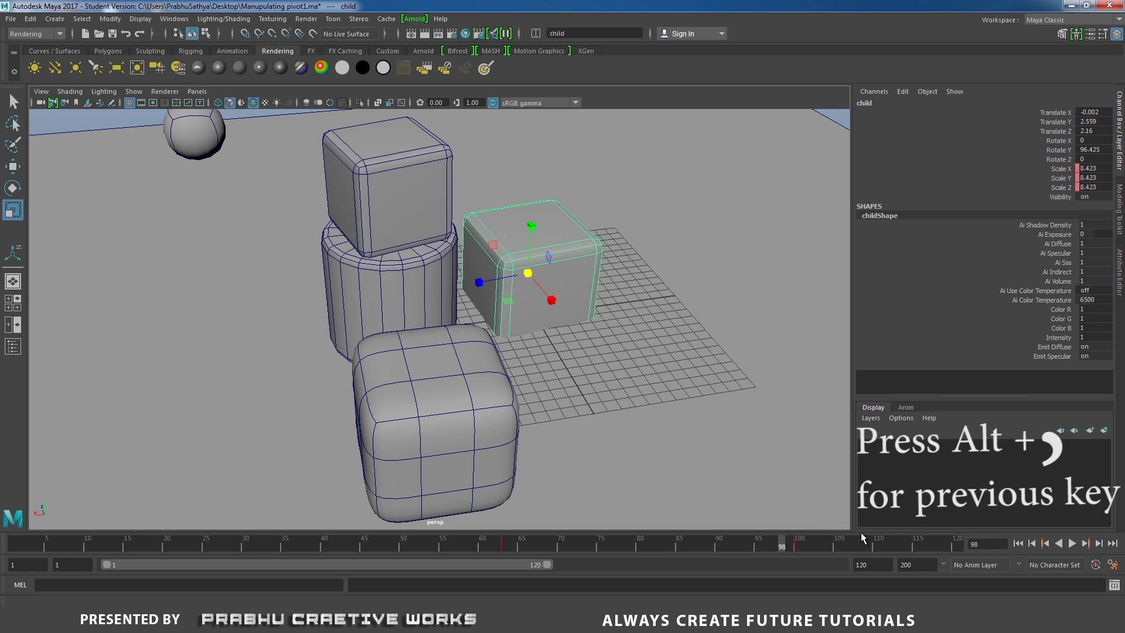
{"action": "key", "text": "alt+comma"}
{"action": "key", "text": "alt+comma"}
{"action": "key", "text": "alt+comma"}
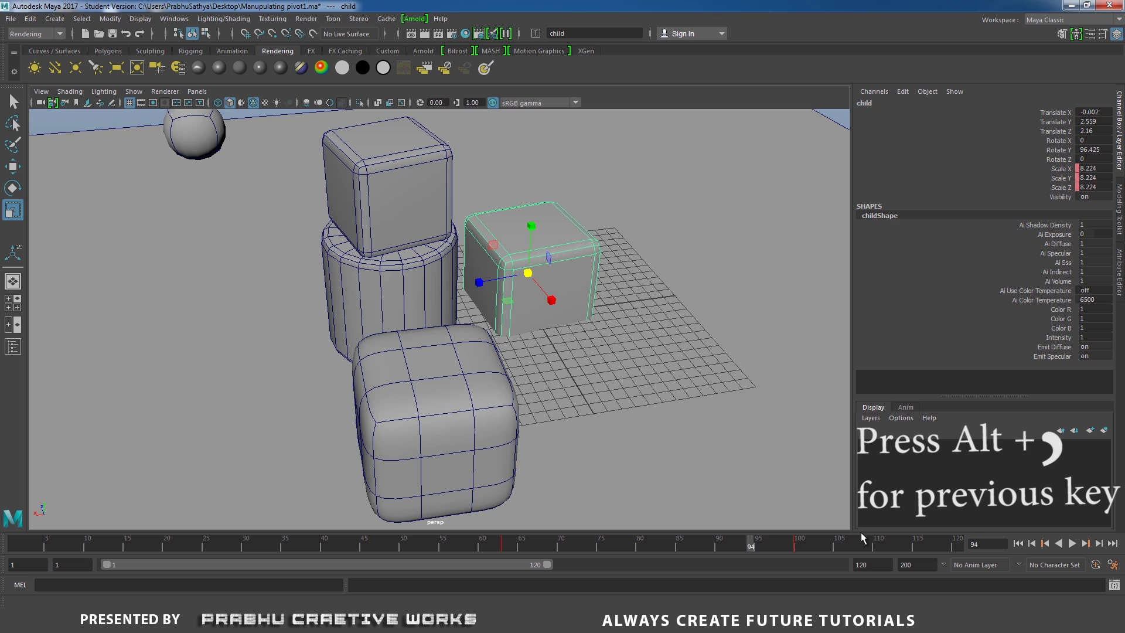
{"action": "key", "text": "alt+comma"}
{"action": "key", "text": "alt+comma"}
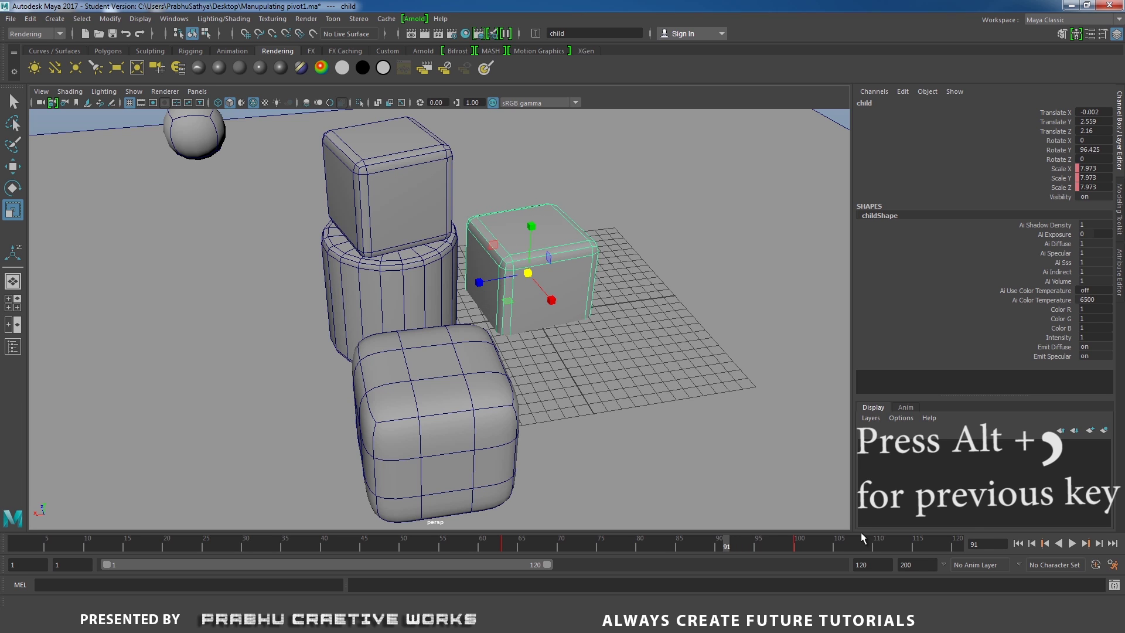
{"action": "key", "text": "alt"}
{"action": "key", "text": "alt+comma"}
{"action": "key", "text": "alt+comma"}
{"action": "key", "text": "alt+comma"}
{"action": "key", "text": "alt+comma"}
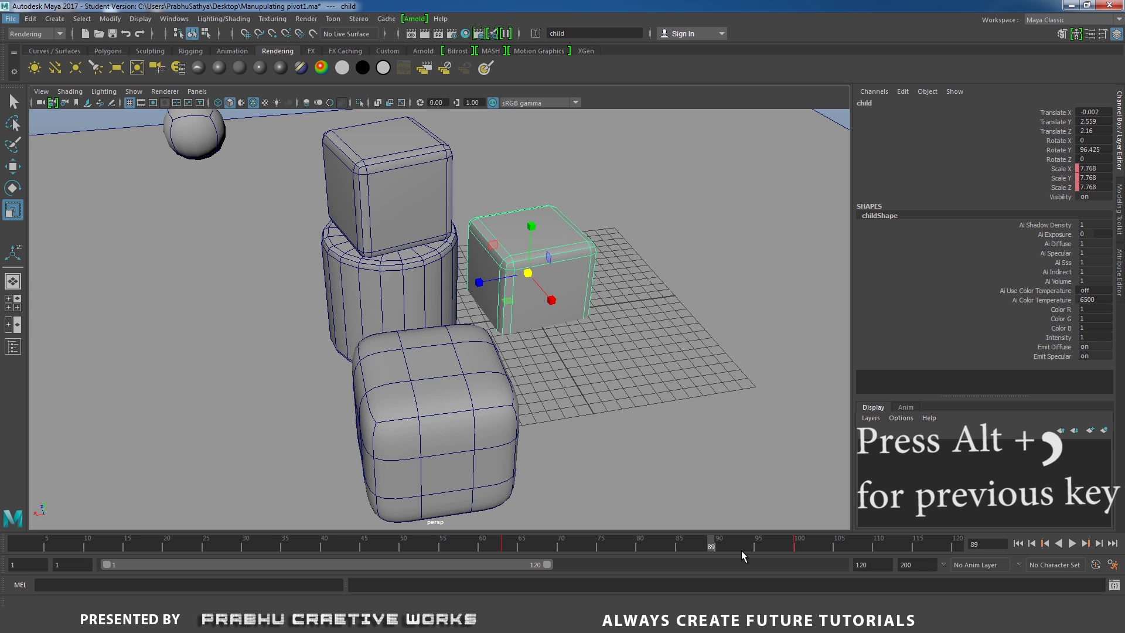
{"action": "key", "text": "alt+comma"}
{"action": "key", "text": "alt+comma"}
{"action": "key", "text": "alt+comma"}
{"action": "key", "text": "alt+comma"}
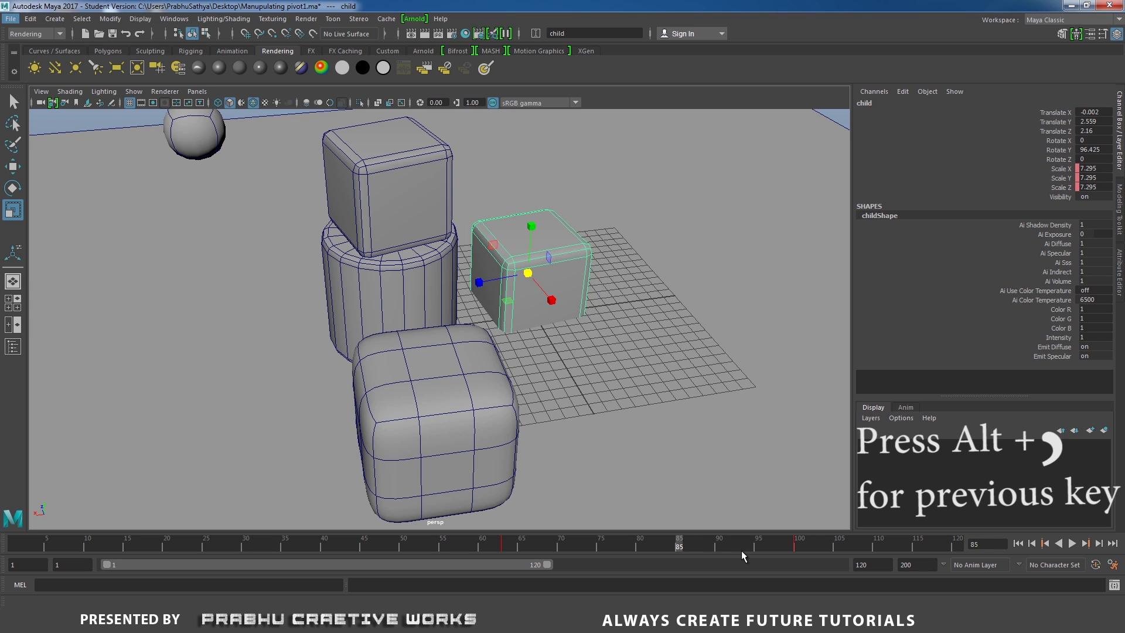
{"action": "key", "text": "alt+comma"}
{"action": "key", "text": "alt+comma"}
{"action": "key", "text": "alt+comma"}
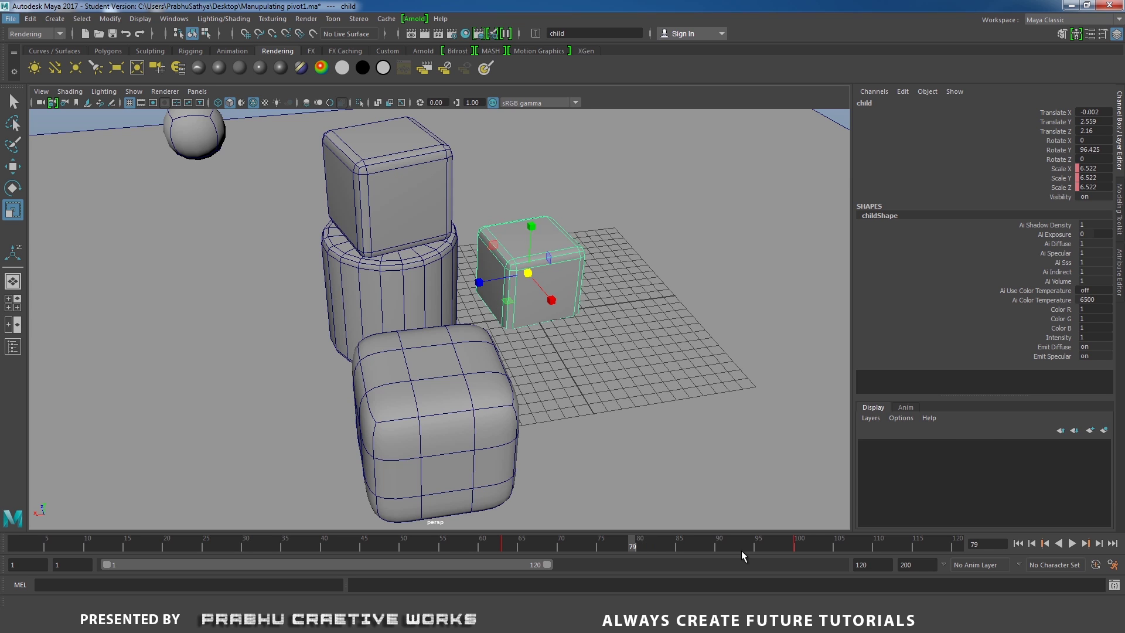
Move forward through the timeline one frame at a time to frame 107.
{"action": "key", "text": "alt+period"}
{"action": "key", "text": "alt+period"}
{"action": "key", "text": "alt+period"}
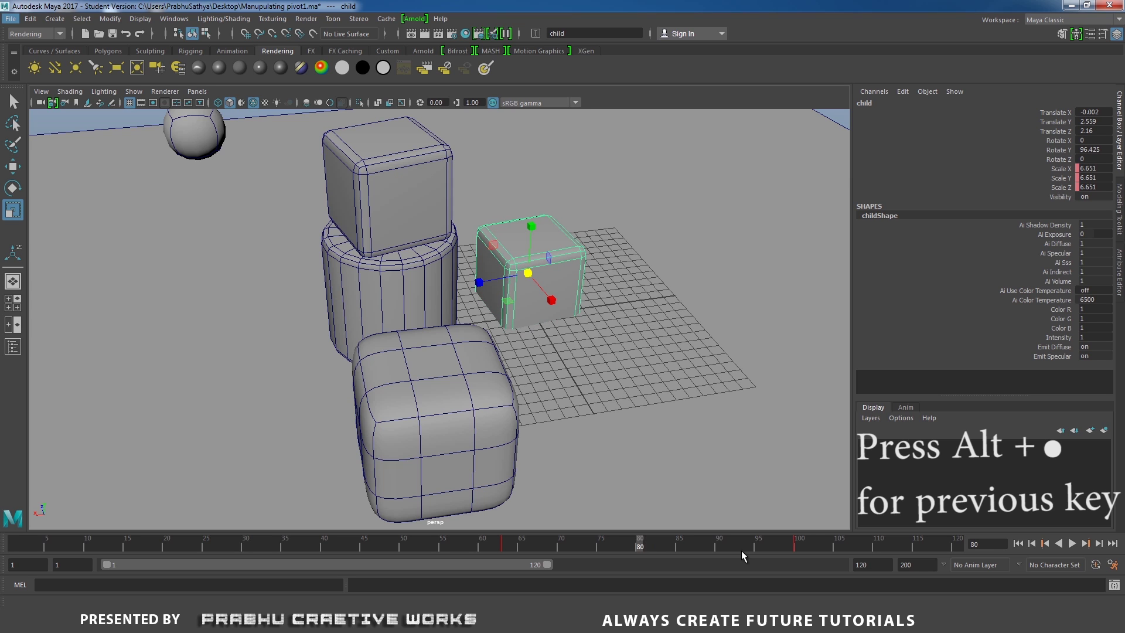
{"action": "key", "text": "alt+period"}
{"action": "key", "text": "alt+period"}
{"action": "key", "text": "alt+period"}
{"action": "key", "text": "alt+period"}
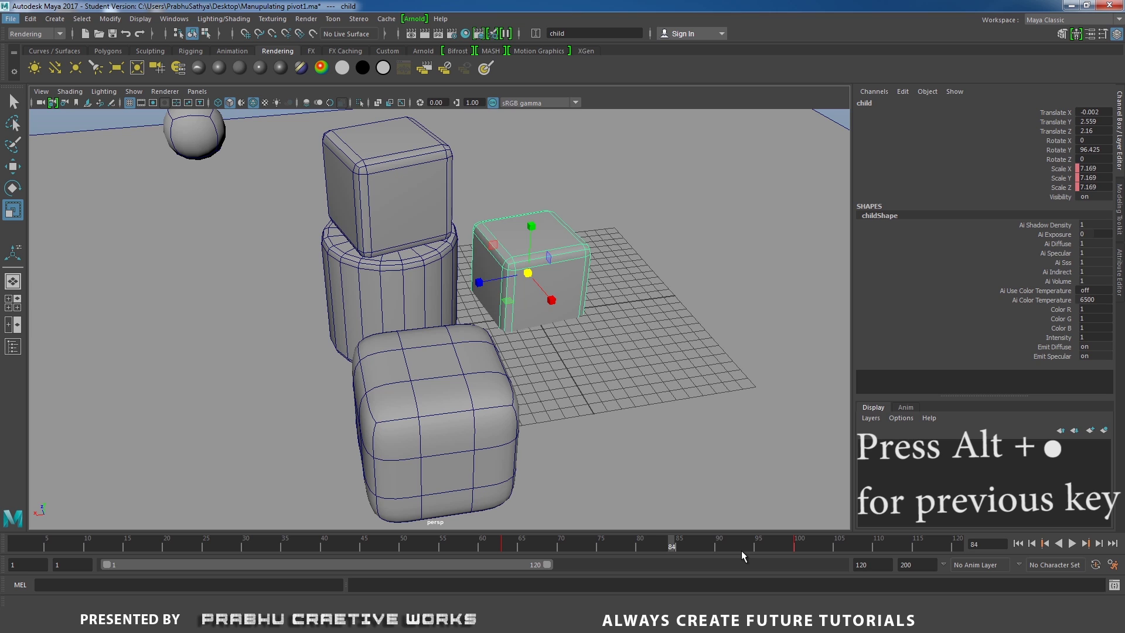
{"action": "key", "text": "alt+period"}
{"action": "key", "text": "alt+period"}
{"action": "key", "text": "alt+period"}
{"action": "key", "text": "alt+period"}
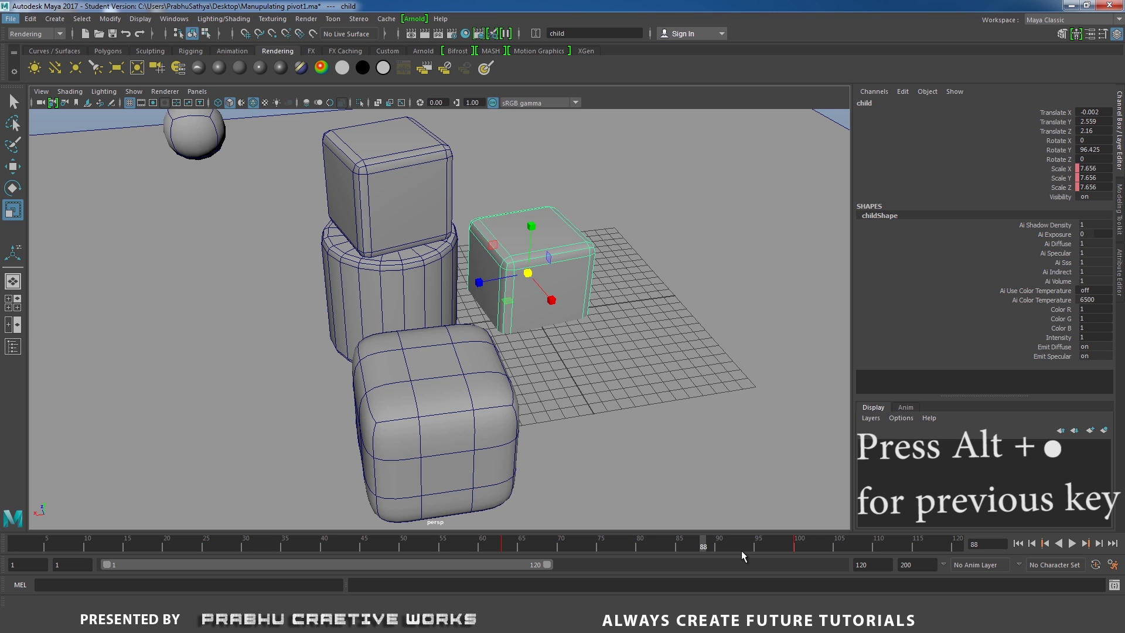
{"action": "key", "text": "alt+period"}
{"action": "key", "text": "alt+period"}
{"action": "key", "text": "alt+period"}
{"action": "key", "text": "alt+period"}
{"action": "key", "text": "alt+period"}
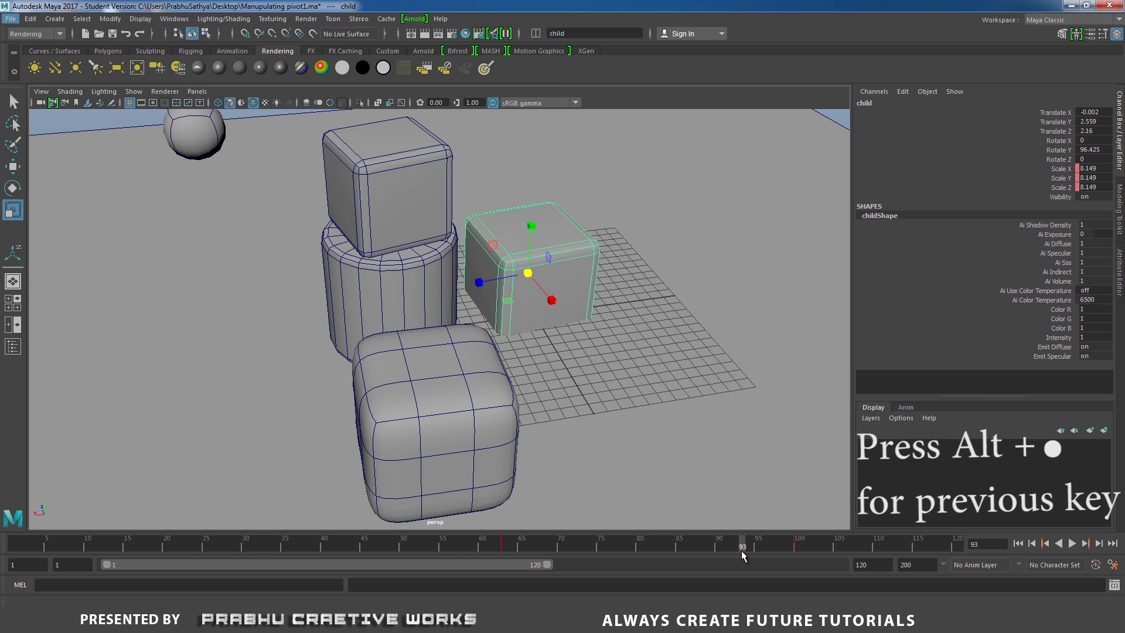
{"action": "key", "text": "alt+period"}
{"action": "key", "text": "alt+period"}
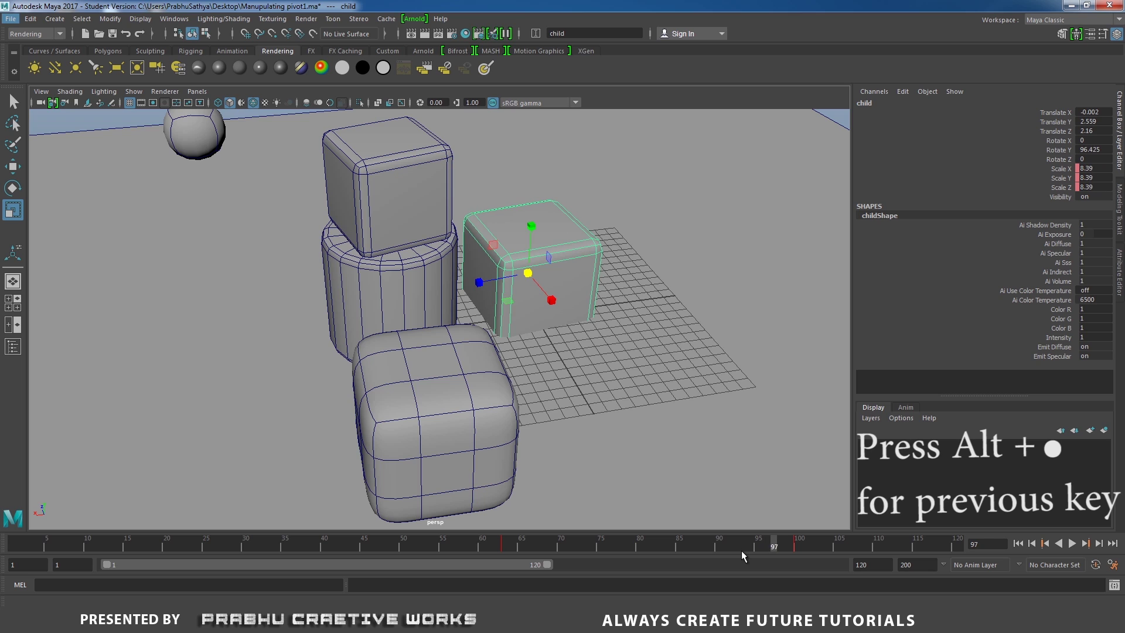
{"action": "key", "text": "alt+period"}
{"action": "key", "text": "alt+period"}
{"action": "key", "text": "alt+period"}
{"action": "key", "text": "alt+period"}
{"action": "key", "text": "alt+period"}
{"action": "key", "text": "alt+period"}
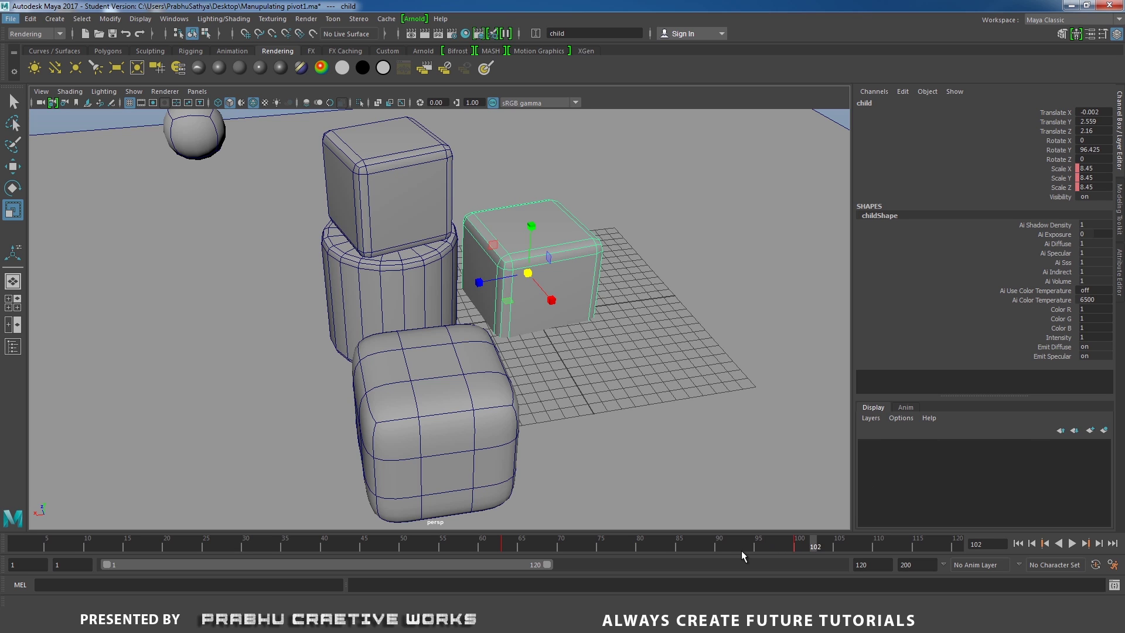
{"action": "key", "text": "alt+period"}
{"action": "key", "text": "alt+period"}
{"action": "key", "text": "alt+period"}
{"action": "key", "text": "alt+period"}
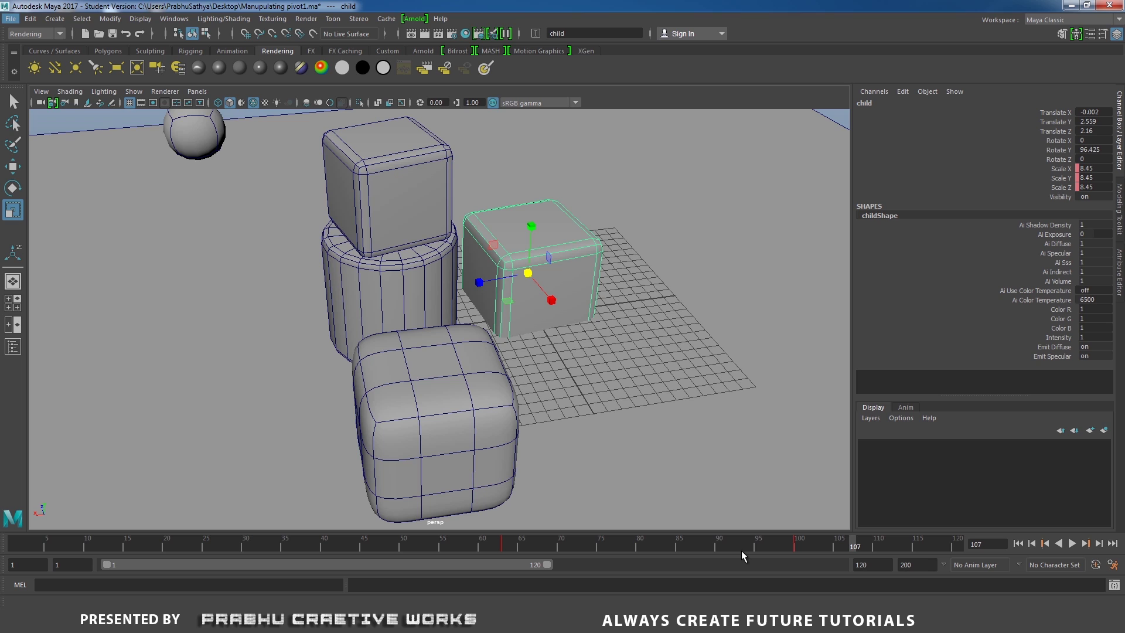